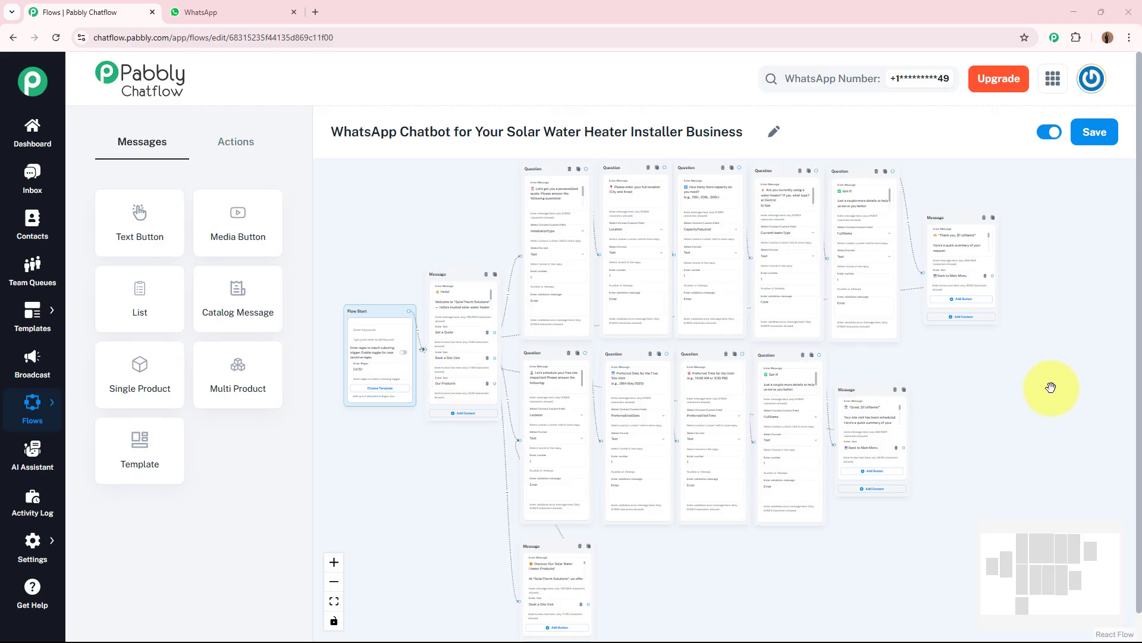
Step: Switch to the WhatsApp tab and send the bot 'Hey, I want a quote for solar water heater installation.'
{"action": "left_click", "coordinate": [254, 9]}
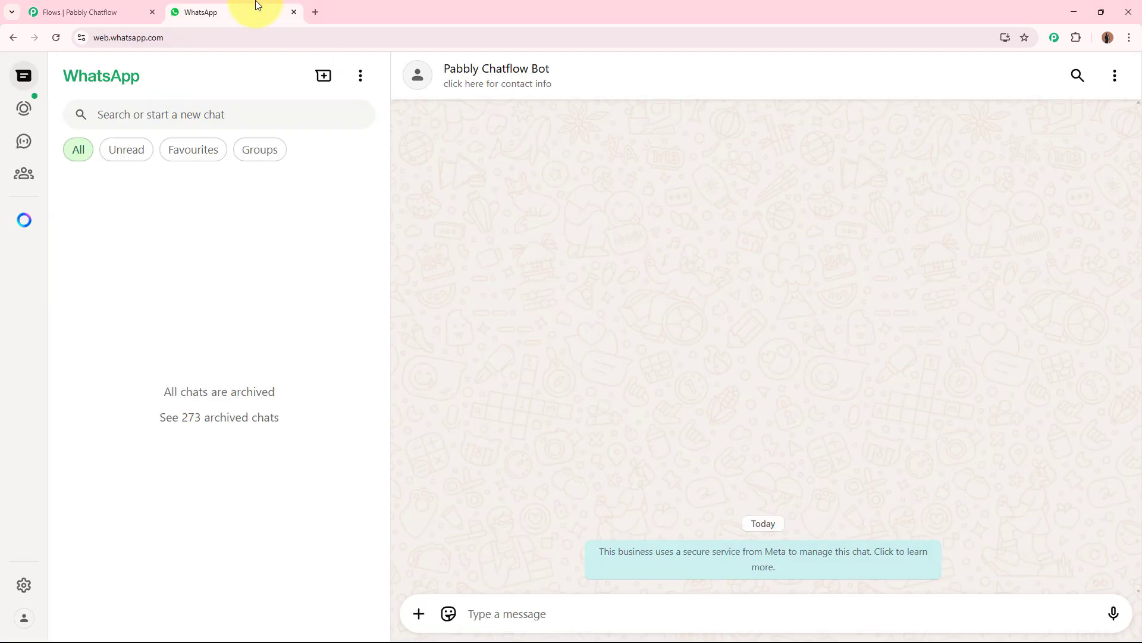
{"action": "left_click", "coordinate": [487, 610]}
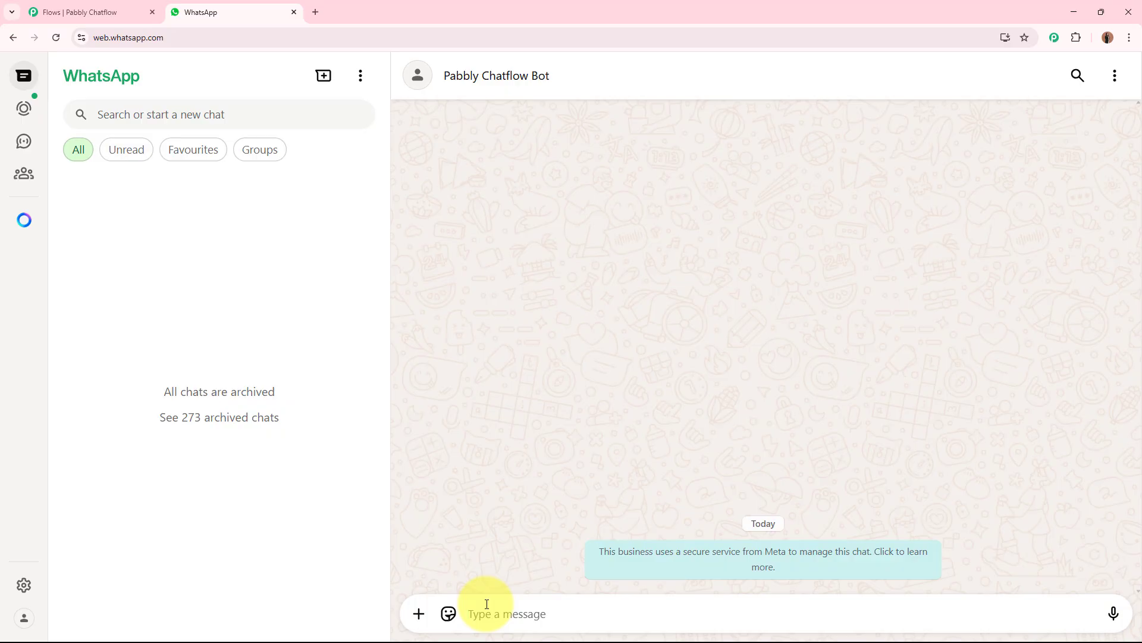
{"action": "type", "text": "H"}
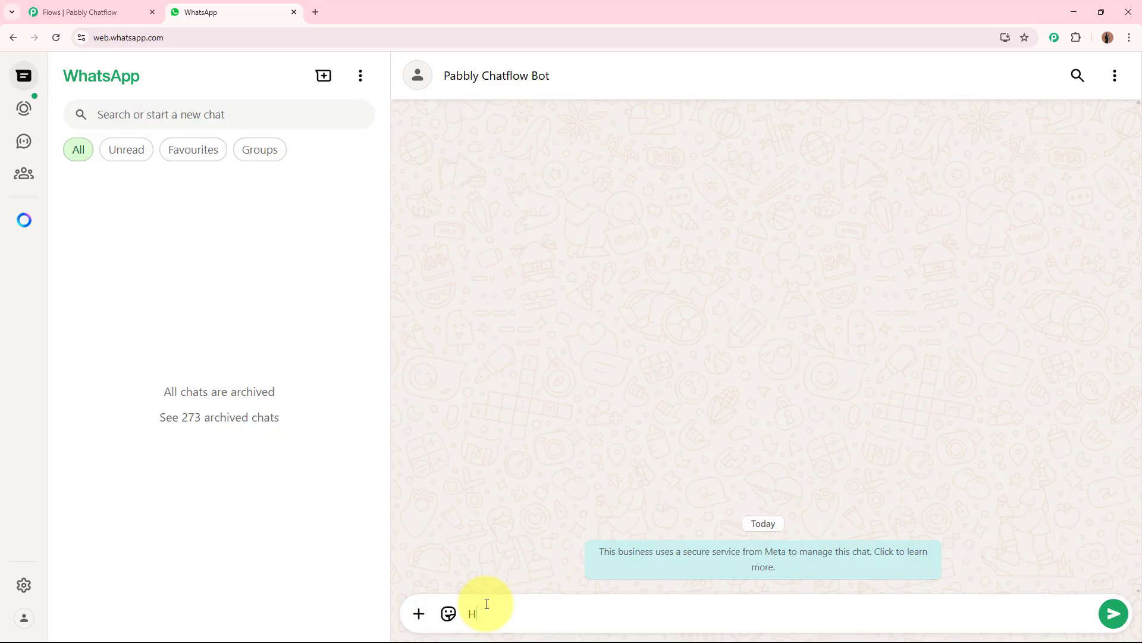
{"action": "type", "text": "ey I a"}
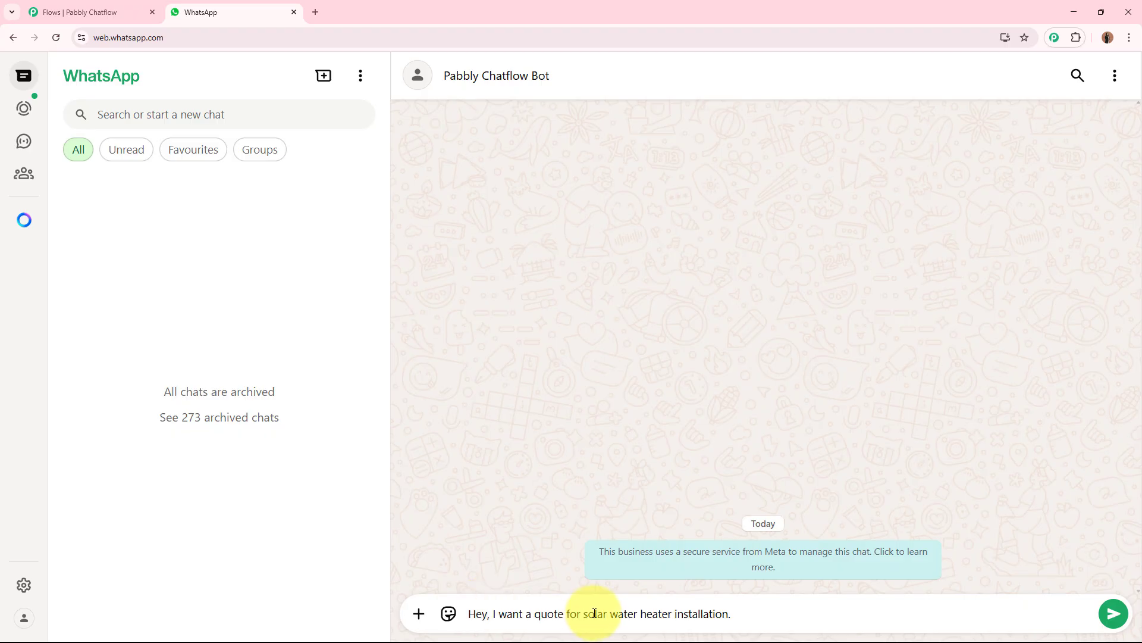
{"action": "key", "text": "Return"}
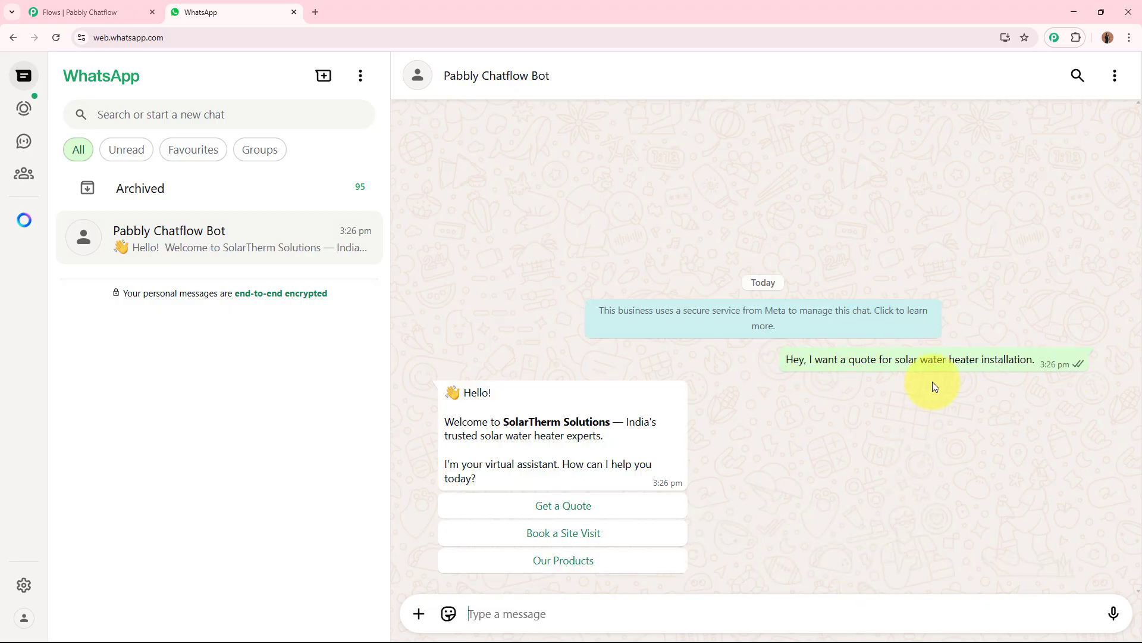
Step: Choose Get a Quote from the bot's welcome message options
{"action": "left_click_drag", "start_coordinate": [463, 392], "coordinate": [546, 492]}
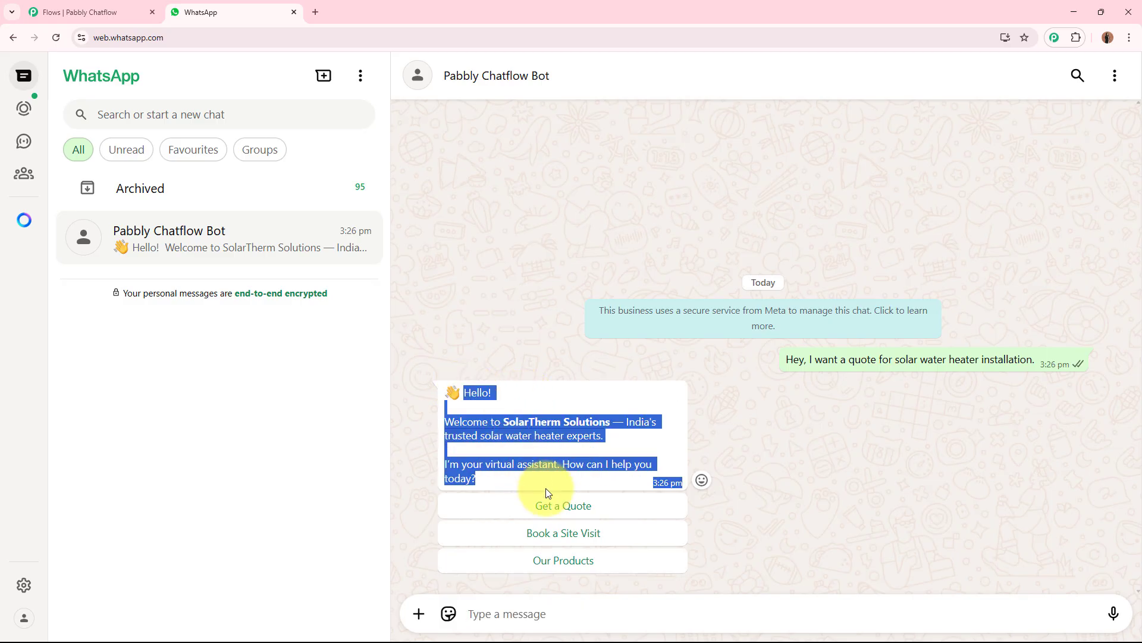
{"action": "left_click_drag", "start_coordinate": [446, 421], "coordinate": [604, 436]}
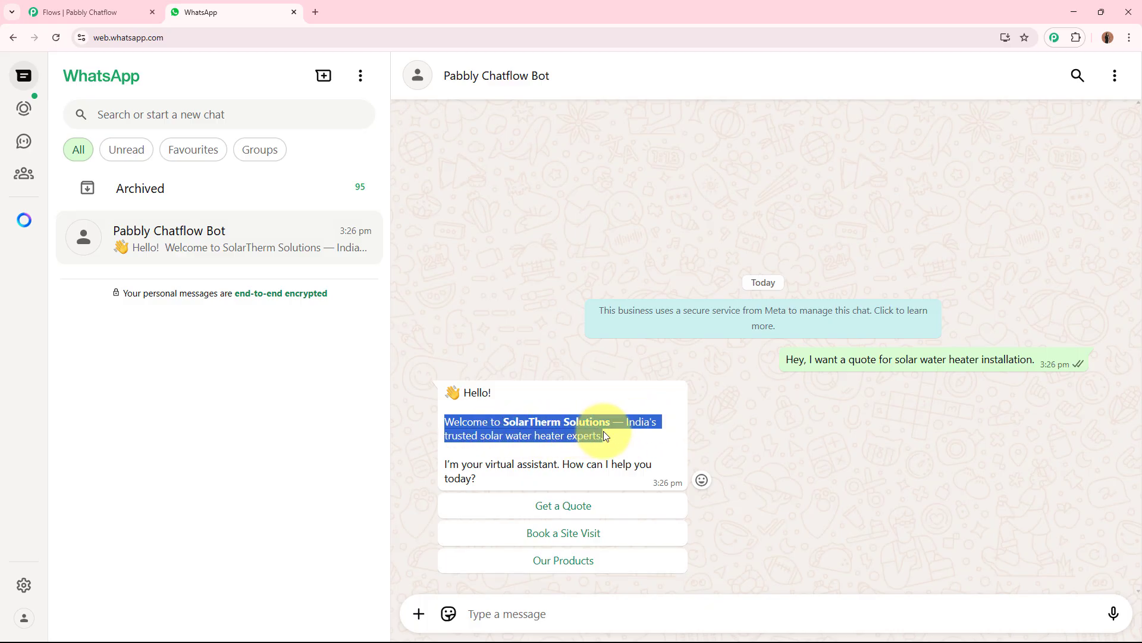
{"action": "left_click", "coordinate": [603, 434]}
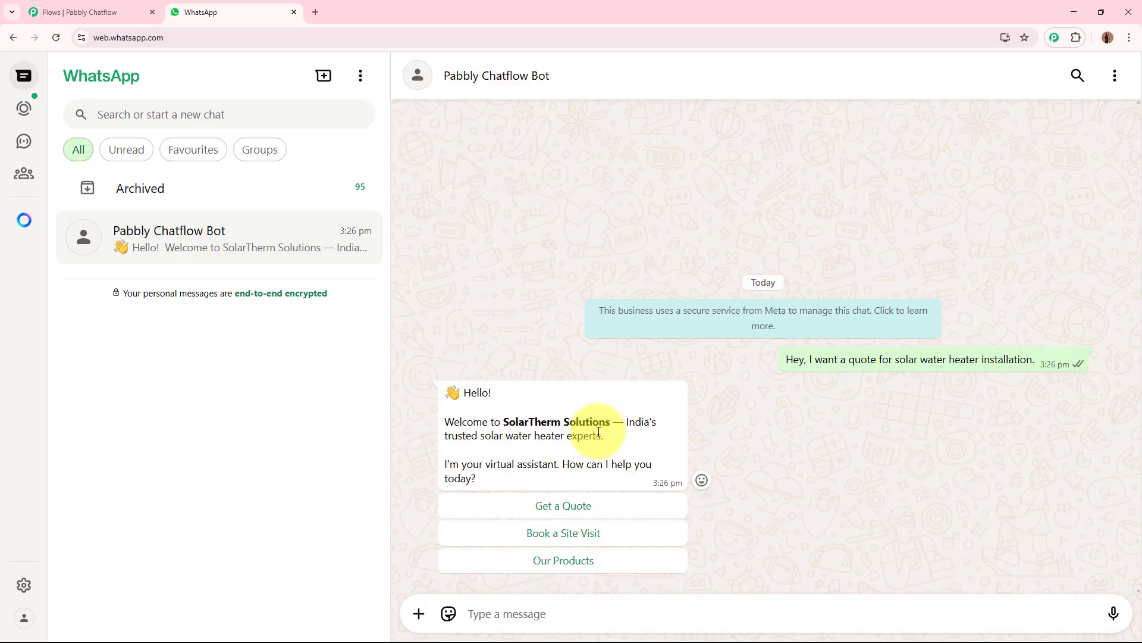
{"action": "left_click", "coordinate": [589, 510]}
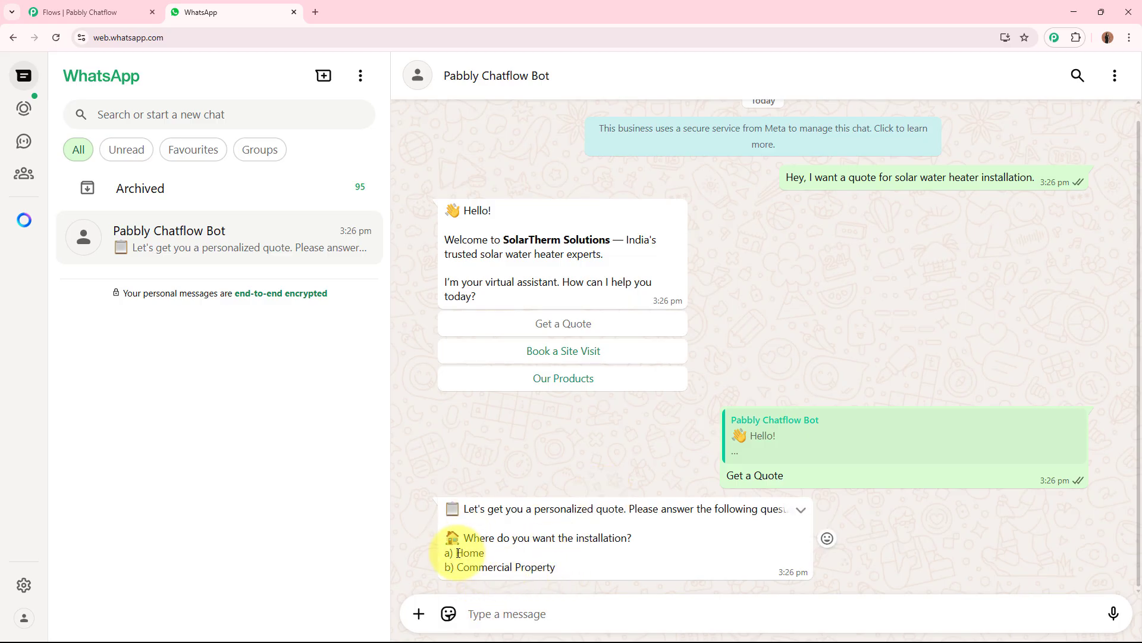
Step: Copy 'Home' from the bot's question and send it as the installation location reply
{"action": "double_click", "coordinate": [464, 553]}
{"action": "key", "text": "ctrl+c"}
{"action": "left_click", "coordinate": [494, 610]}
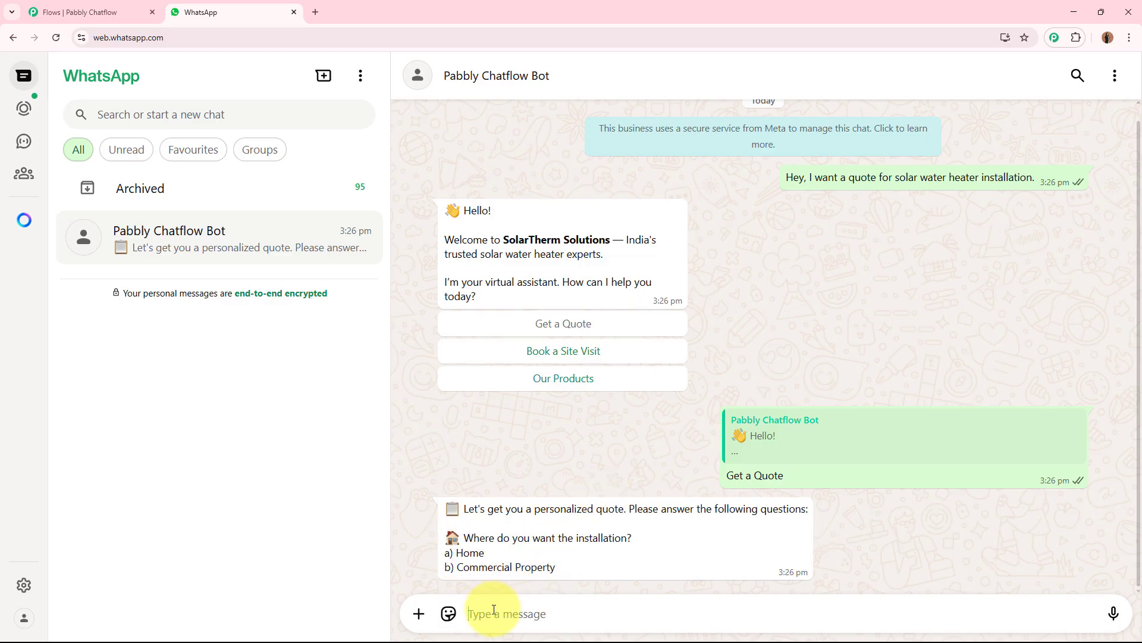
{"action": "key", "text": "ctrl+v"}
{"action": "key", "text": "Return"}
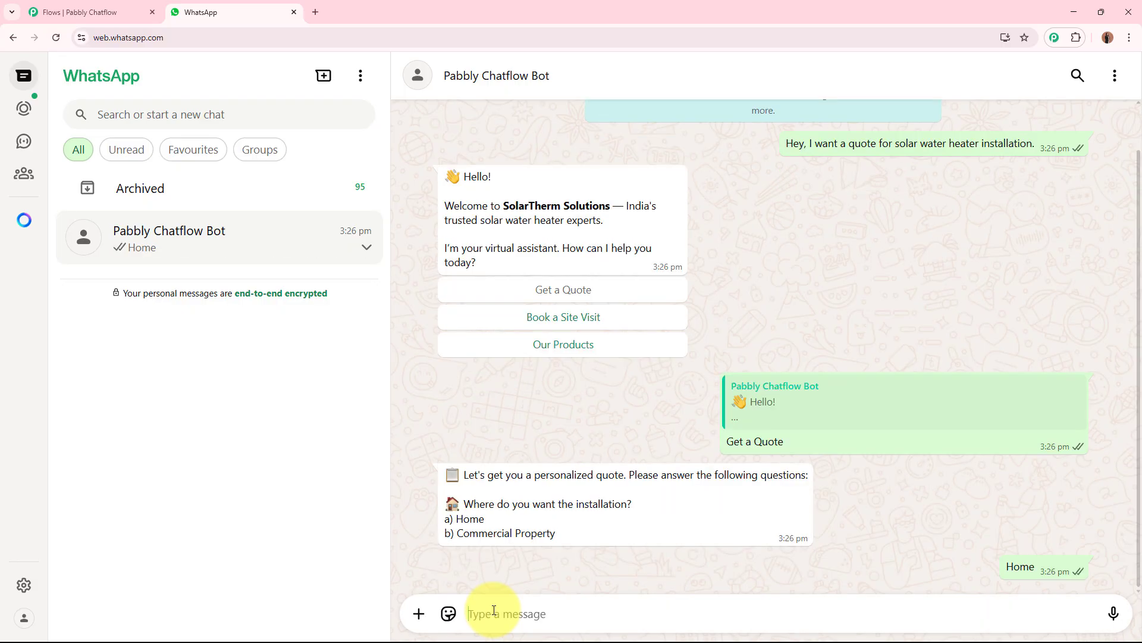
Step: Reply to the location question with a full street address, city and postal code
{"action": "type", "text": "23,1"}
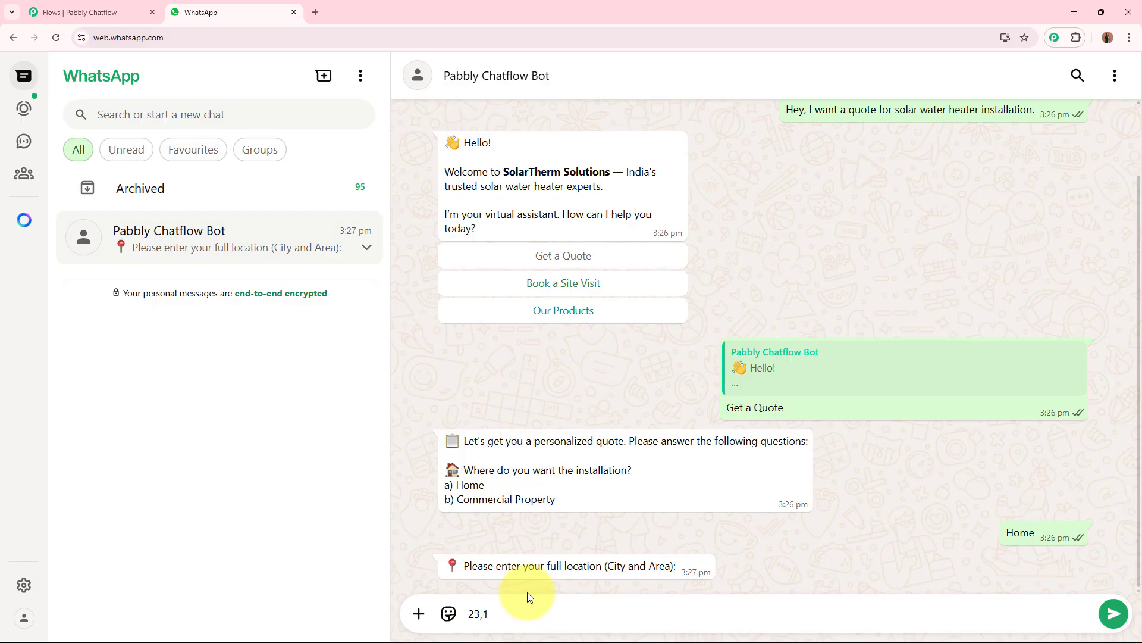
{"action": "type", "text": " n"}
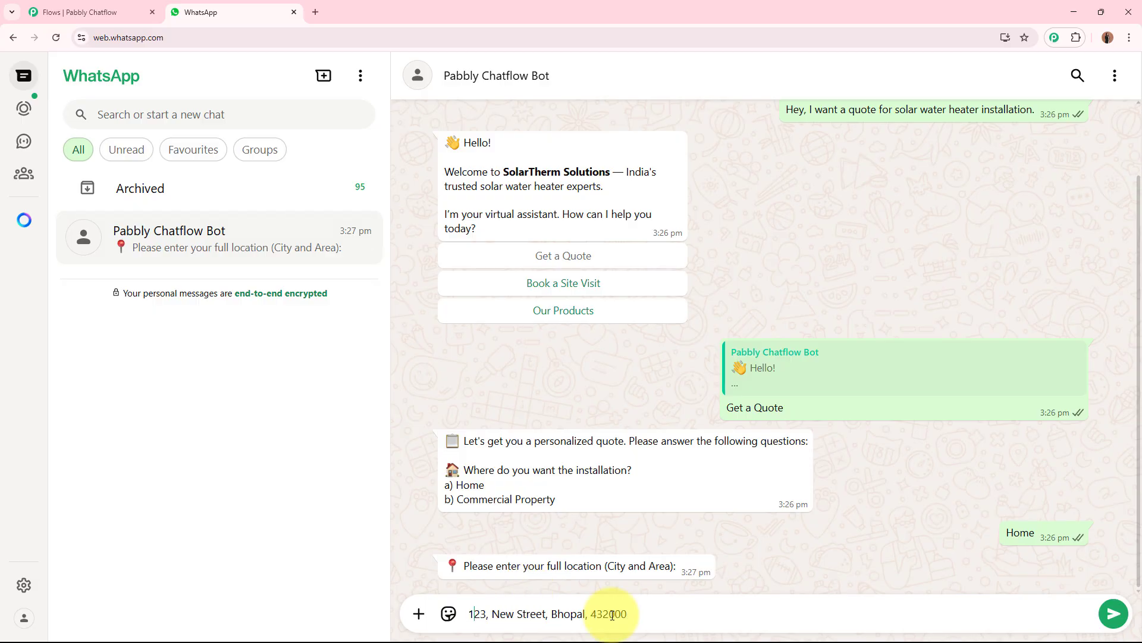
{"action": "key", "text": "Return"}
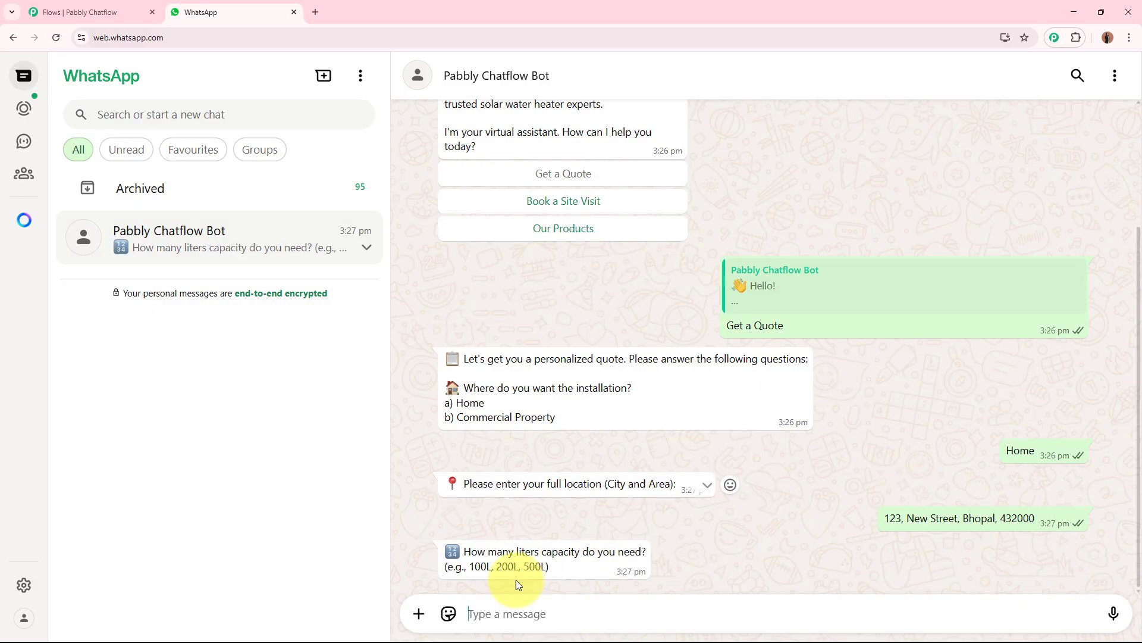
Step: Copy '100L' from the bot's example and send it as the capacity reply
{"action": "left_click_drag", "start_coordinate": [468, 565], "coordinate": [491, 566]}
{"action": "key", "text": "ctrl+c"}
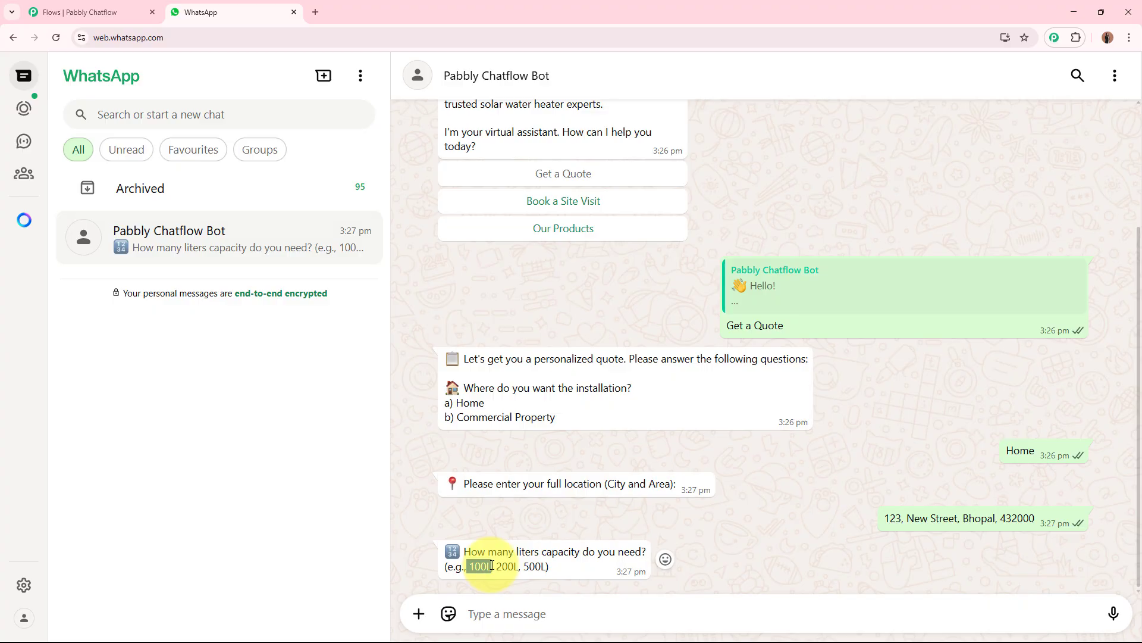
{"action": "left_click", "coordinate": [540, 621]}
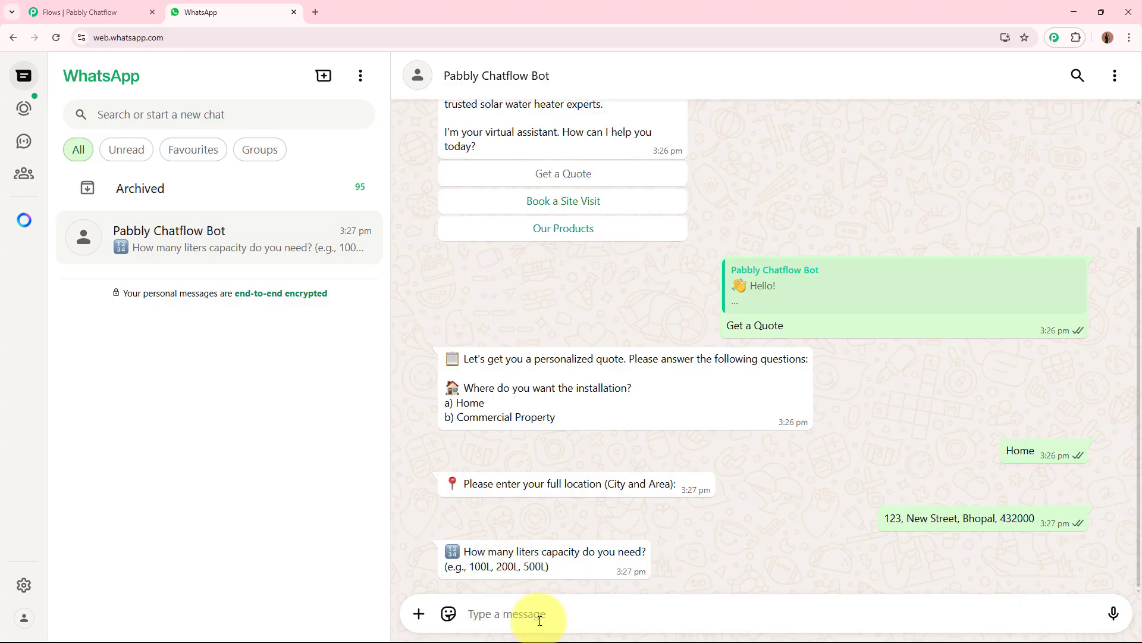
{"action": "key", "text": "ctrl+v"}
{"action": "key", "text": "Return"}
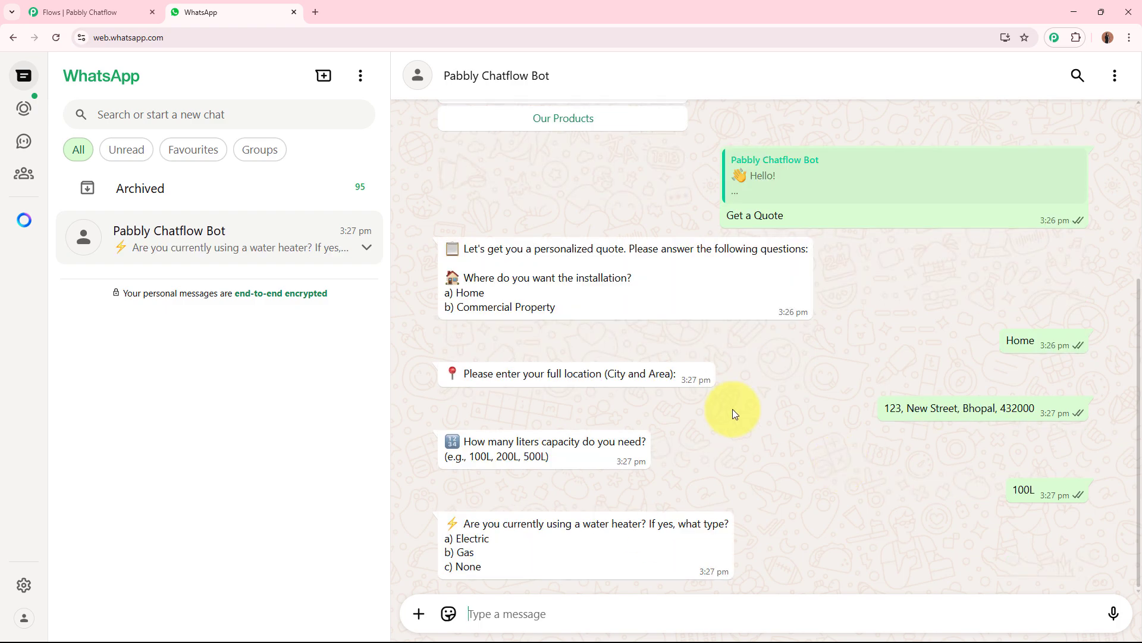
Step: Close the Chatflow flow editor tab, confirming to leave the page
{"action": "left_click", "coordinate": [103, 7]}
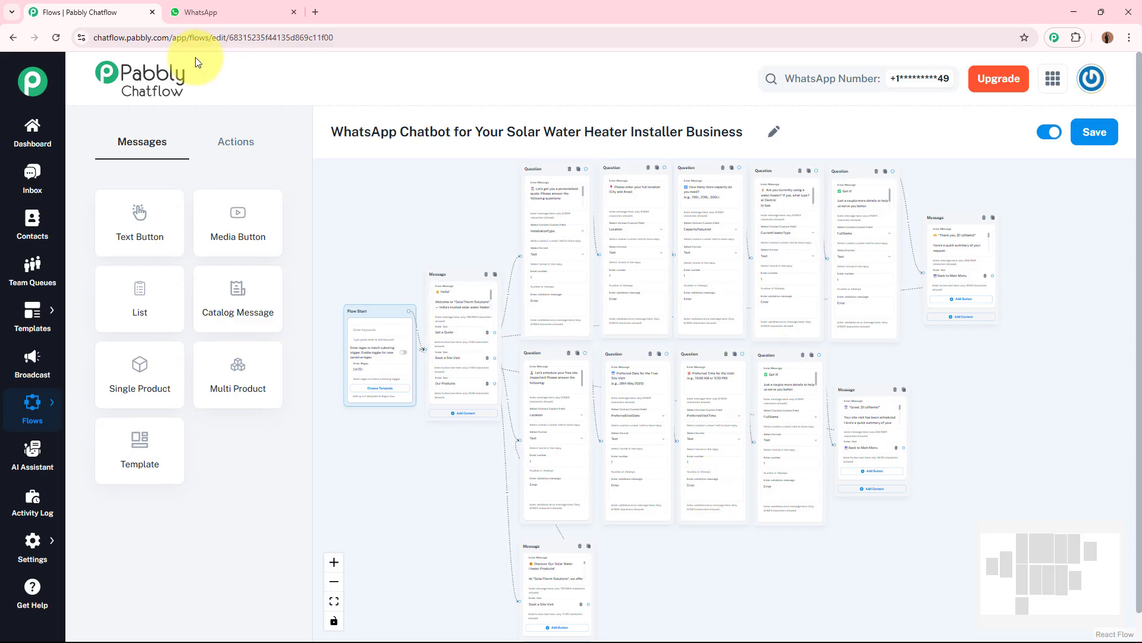
{"action": "left_click", "coordinate": [152, 12]}
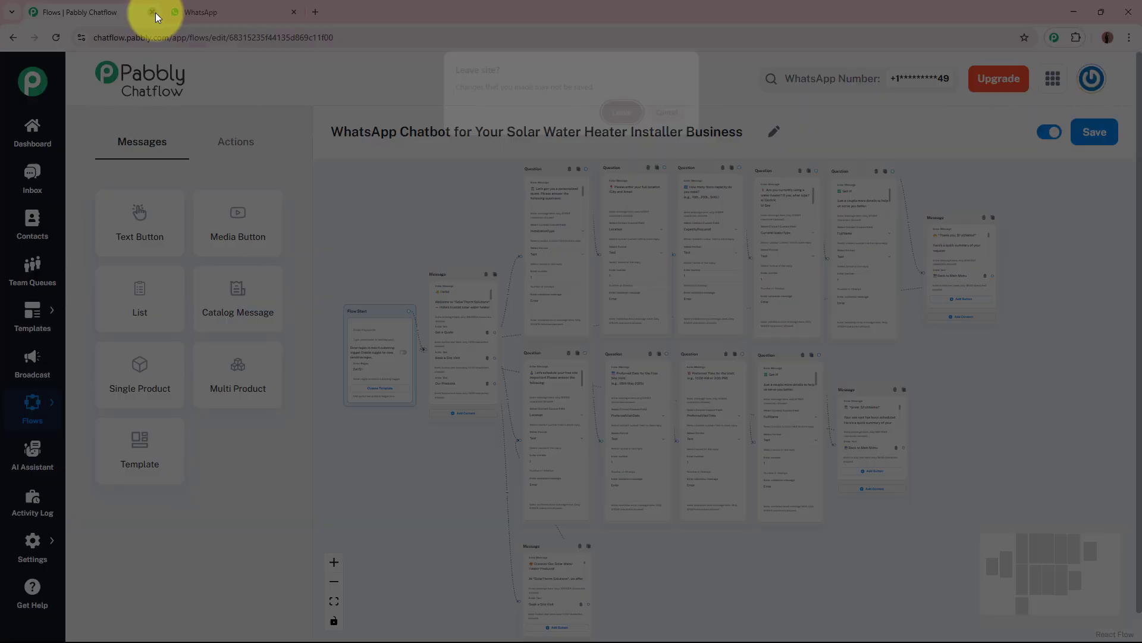
{"action": "left_click", "coordinate": [630, 112]}
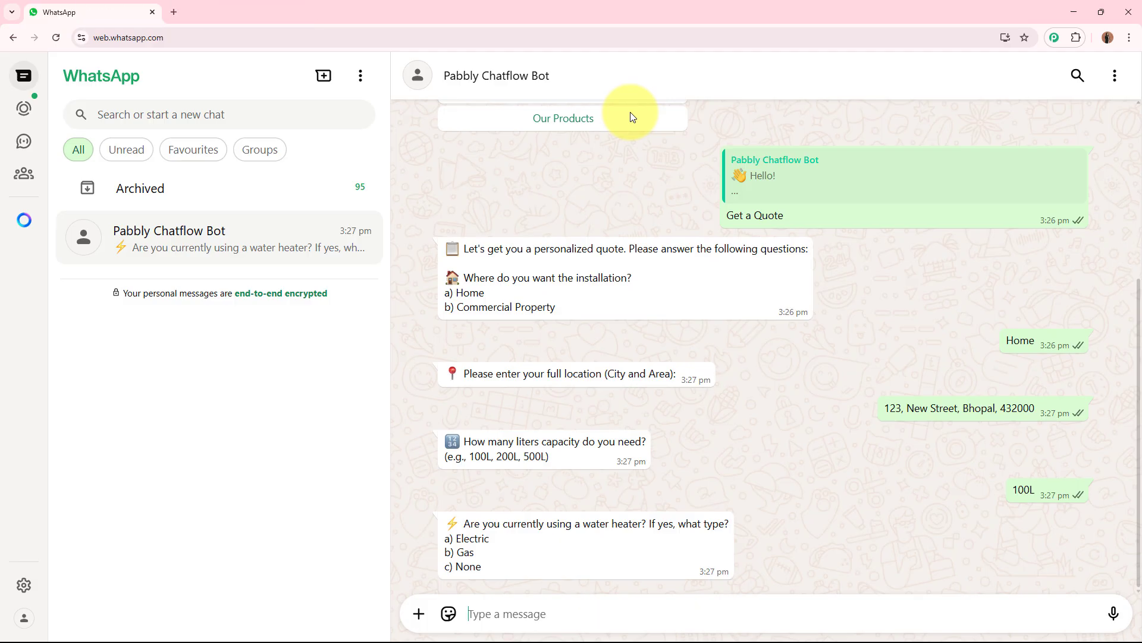
Step: Open a new tab and go to pabbly.com/chatflow/inr/
{"action": "left_click", "coordinate": [179, 9]}
{"action": "type", "text": "www"}
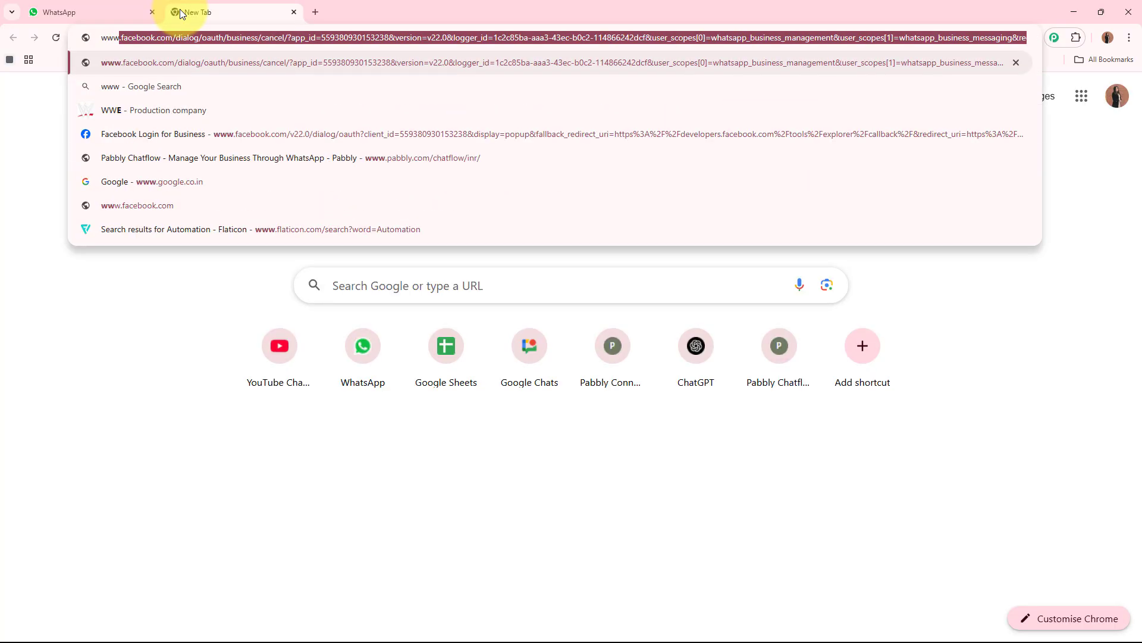
{"action": "type", "text": ".pabbly"}
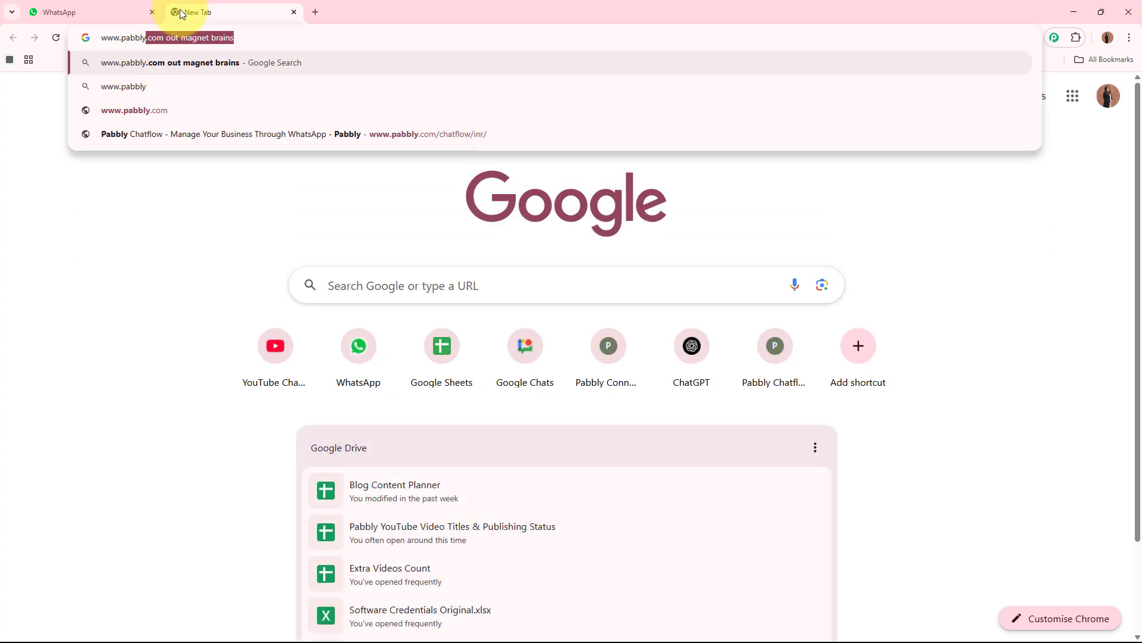
{"action": "type", "text": ".com/ch"}
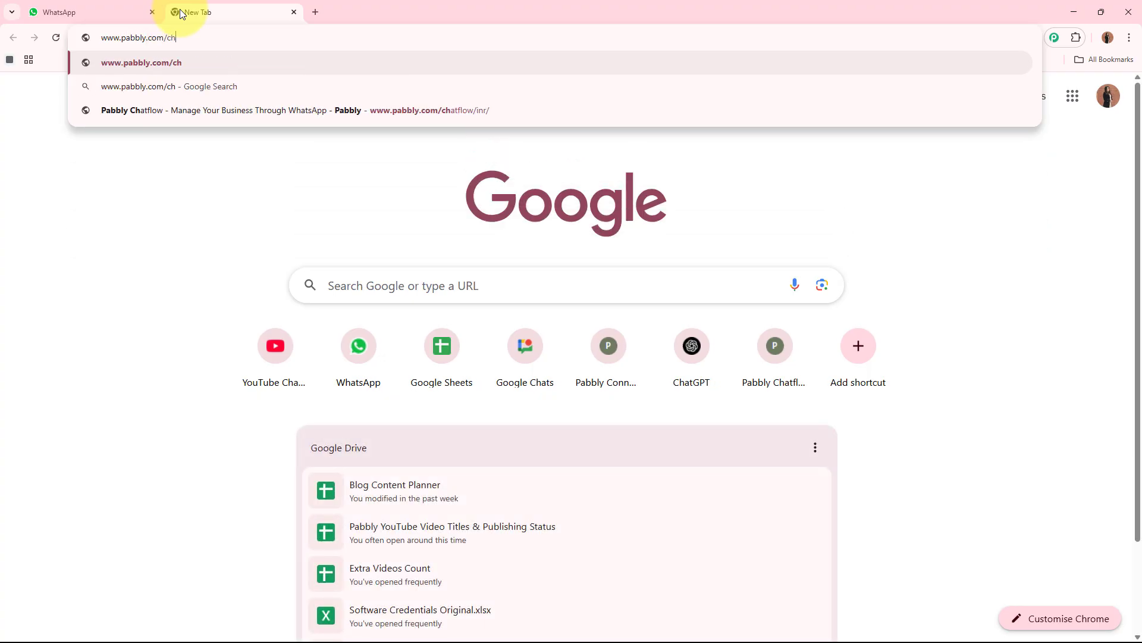
{"action": "key", "text": "Down"}
{"action": "key", "text": "Down"}
{"action": "key", "text": "Return"}
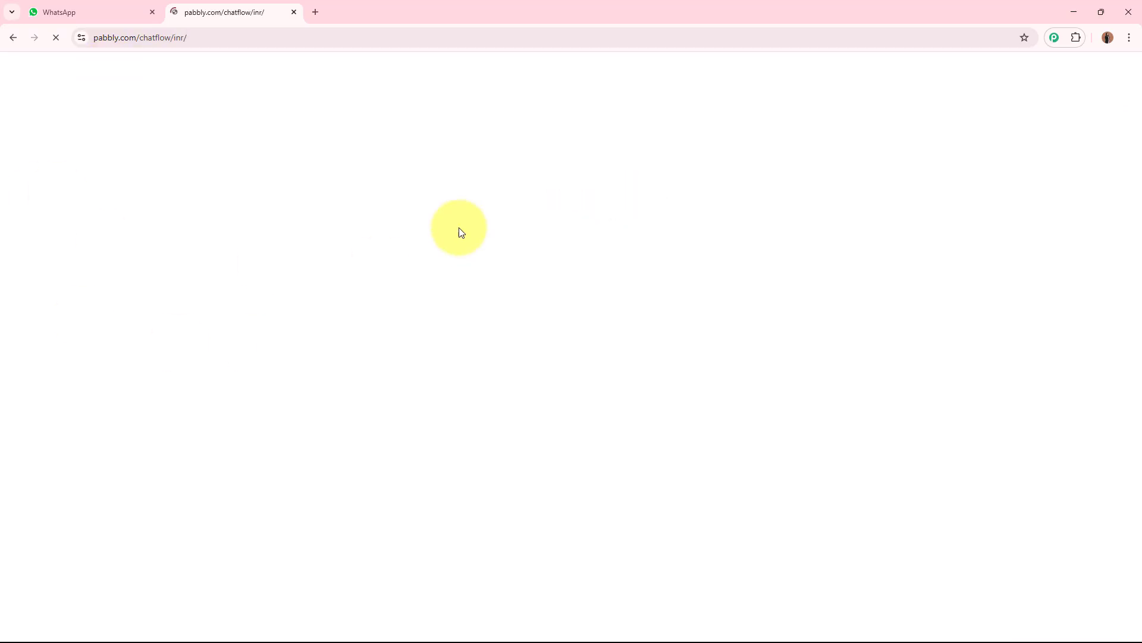
Step: Move the new tab to the first position and sign in to Pabbly
{"action": "left_click_drag", "start_coordinate": [250, 13], "coordinate": [95, 12]}
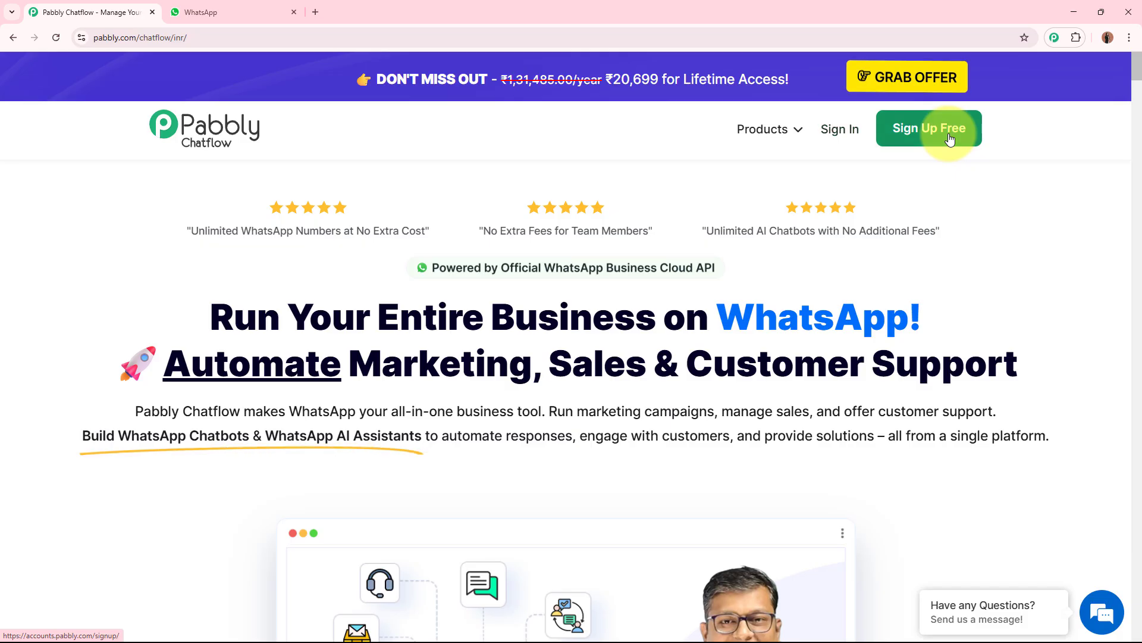
{"action": "left_click", "coordinate": [845, 135]}
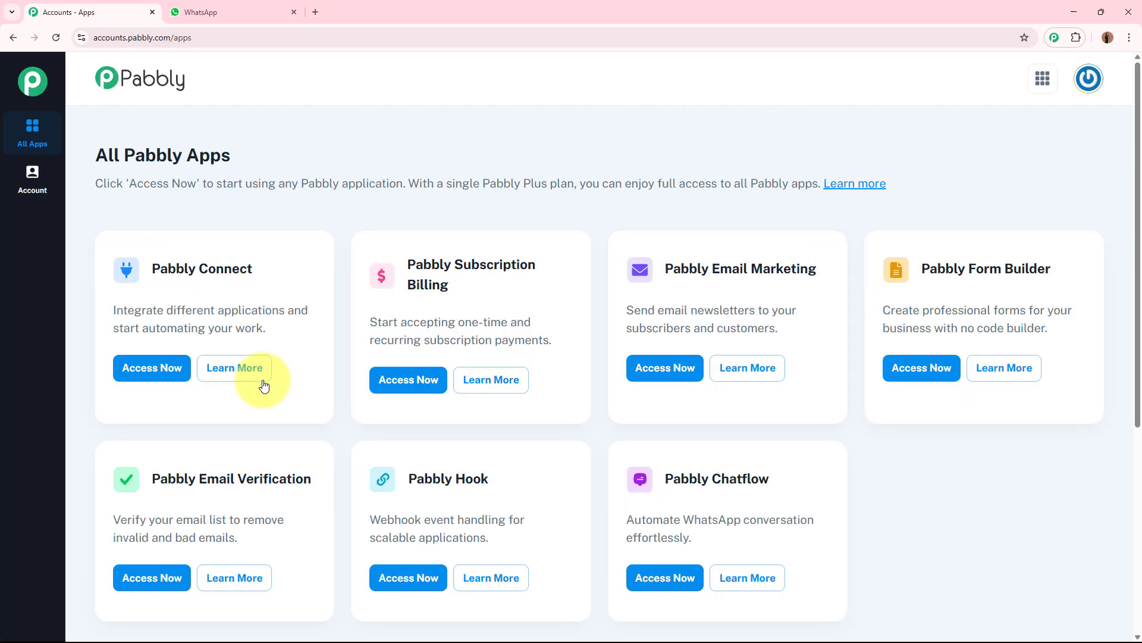
Step: Open Pabbly Chatflow from the All Pabbly Apps page
{"action": "left_click_drag", "start_coordinate": [102, 157], "coordinate": [281, 162]}
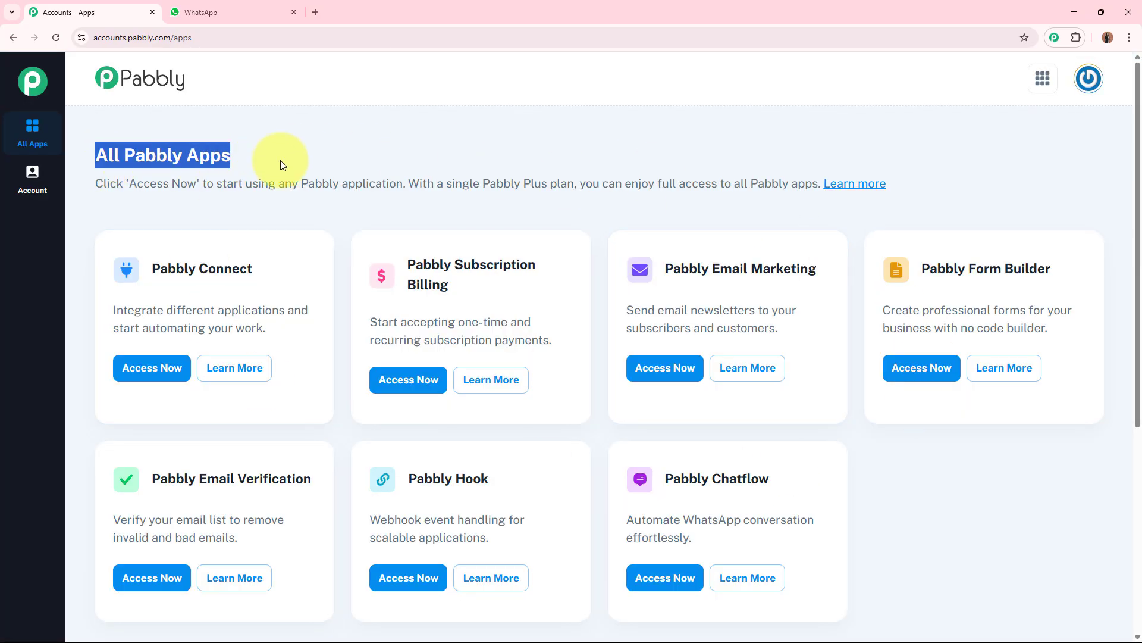
{"action": "left_click", "coordinate": [372, 158]}
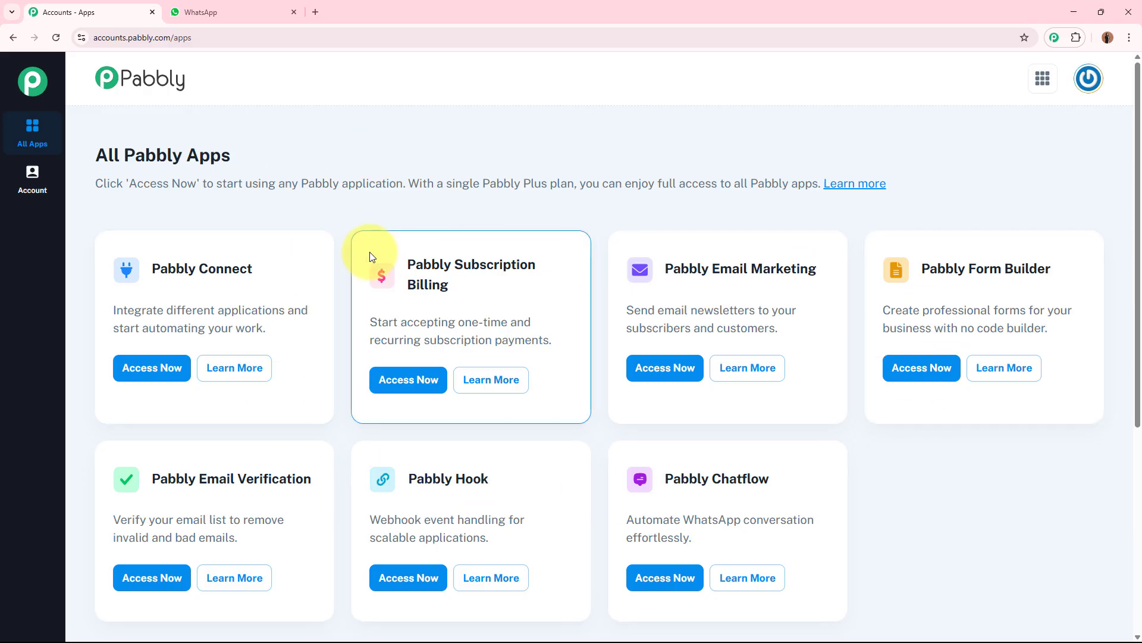
{"action": "left_click_drag", "start_coordinate": [660, 479], "coordinate": [798, 482]}
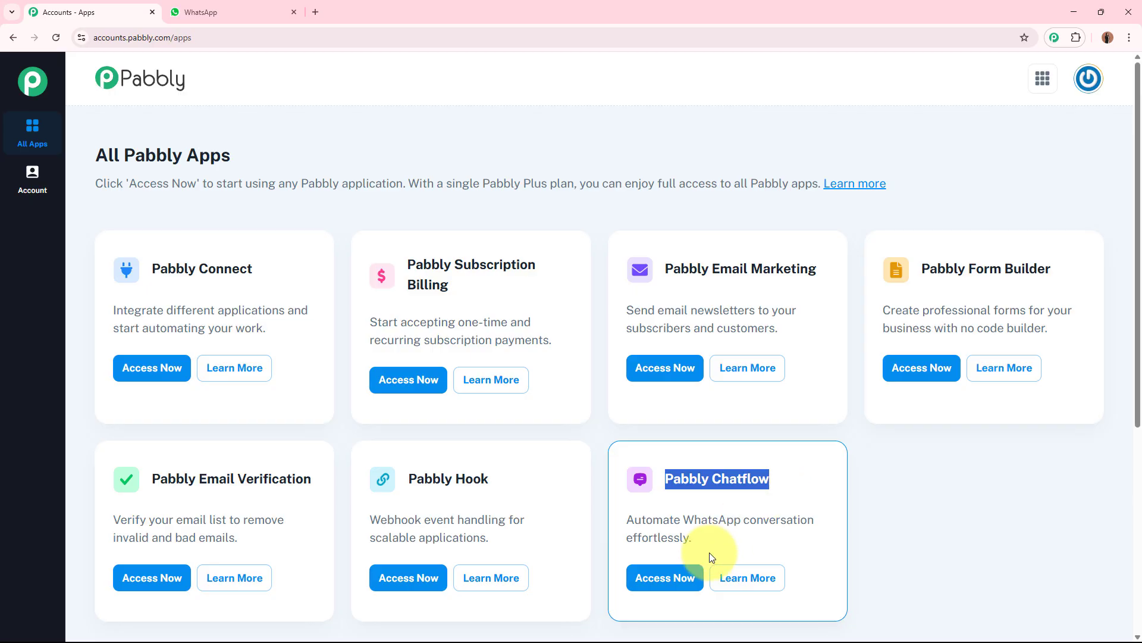
{"action": "left_click", "coordinate": [678, 580]}
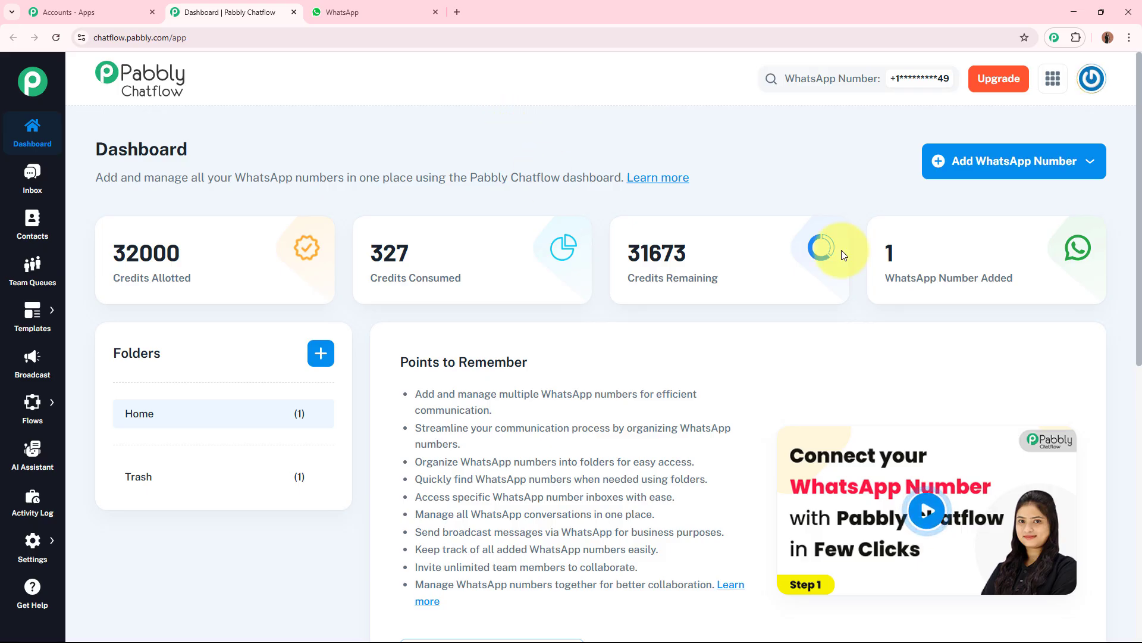
Step: Review the Add WhatsApp Number connection options on the dashboard
{"action": "left_click", "coordinate": [1019, 171]}
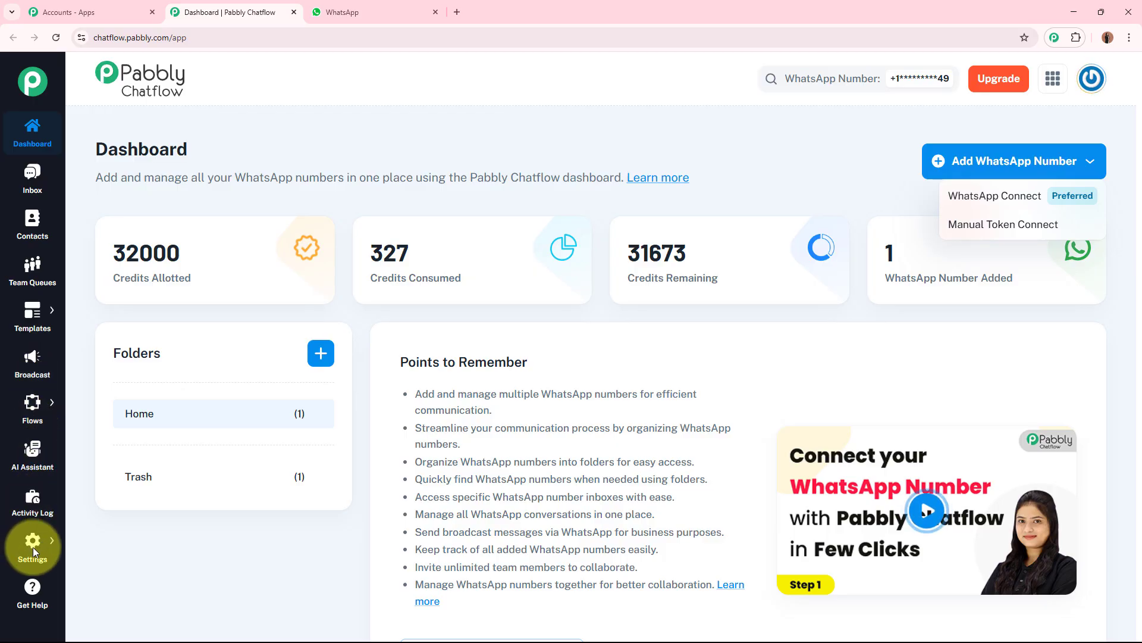
{"action": "left_click", "coordinate": [90, 555]}
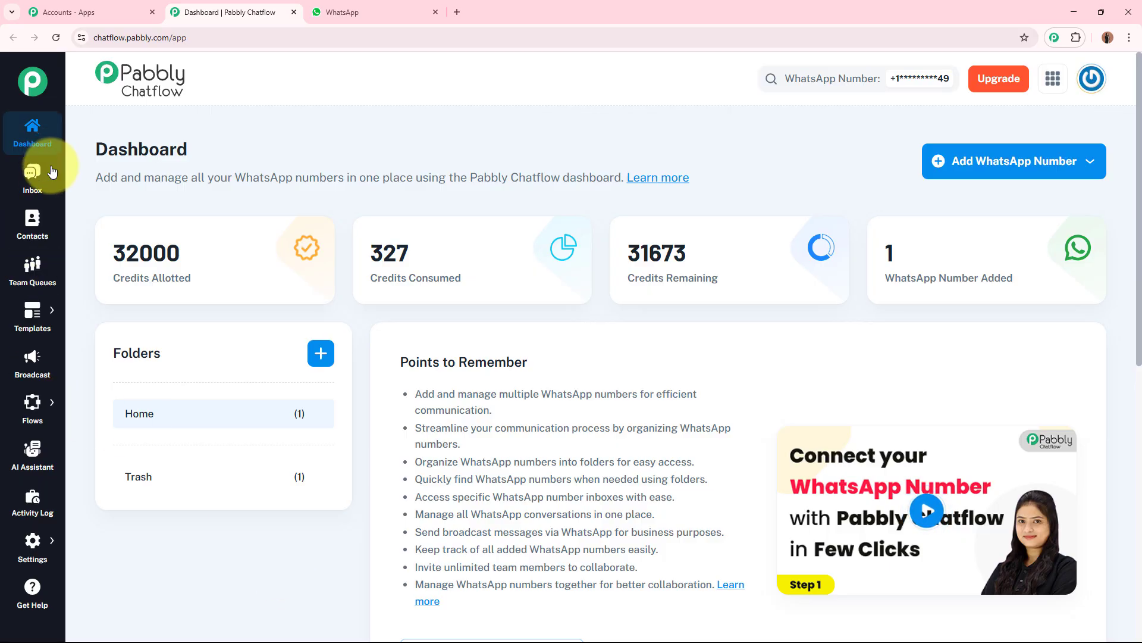
Step: Go to the Flow Builder and add a new flow
{"action": "mouse_move", "coordinate": [35, 548]}
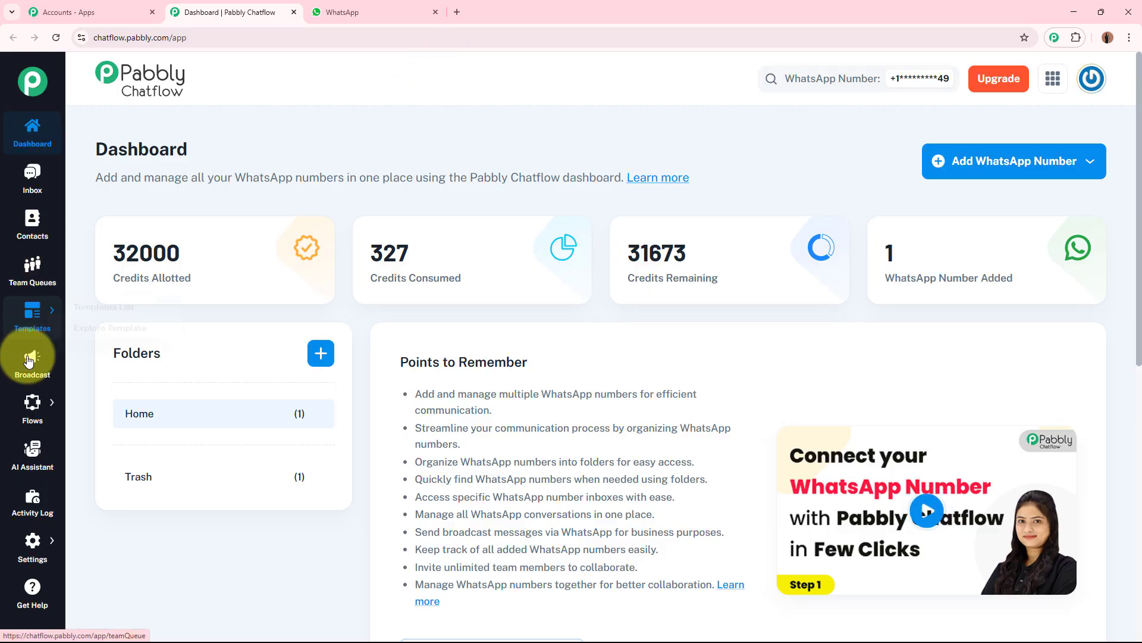
{"action": "mouse_move", "coordinate": [27, 411]}
{"action": "left_click", "coordinate": [158, 397]}
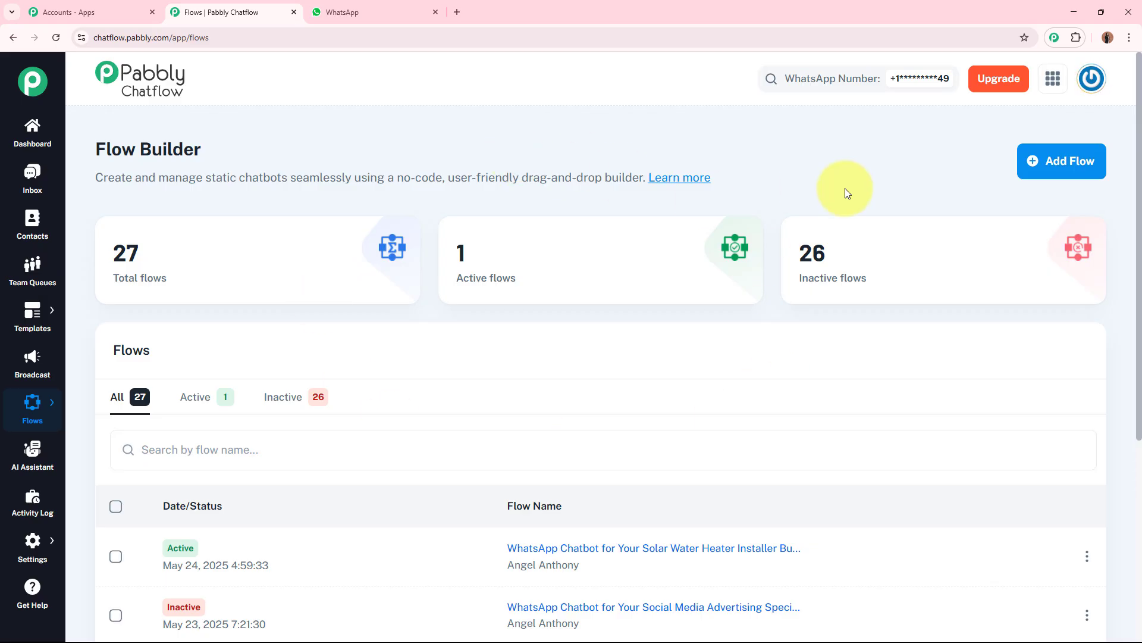
{"action": "left_click", "coordinate": [1098, 171]}
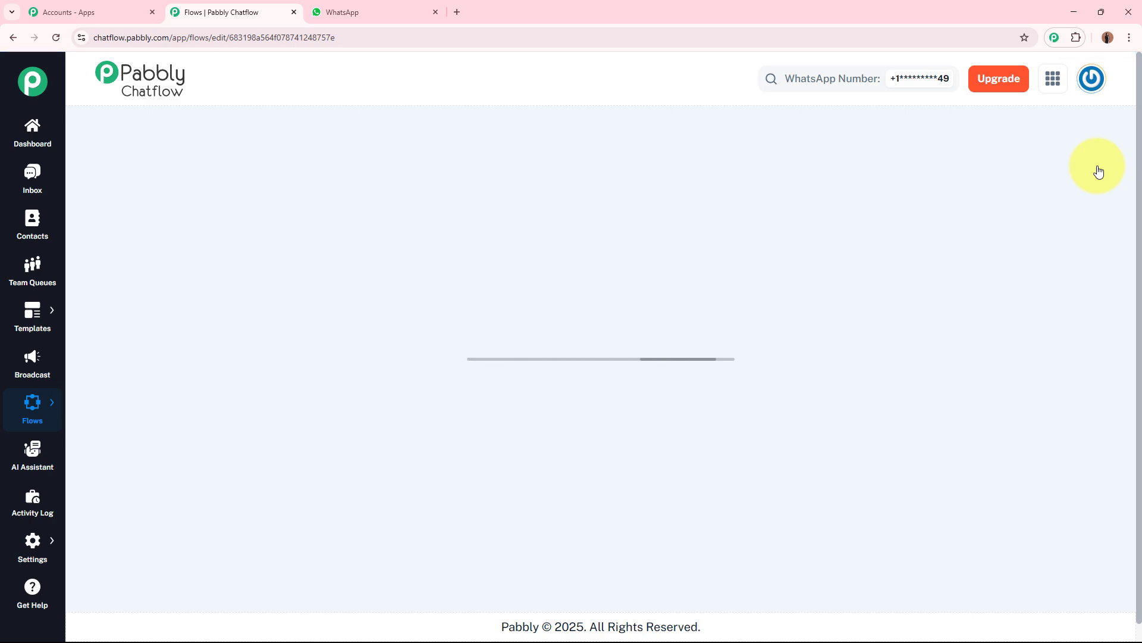
Step: Name the new flow "WhatsApp Chatbot for Your Solar Water Heater Installer Business"
{"action": "left_click", "coordinate": [413, 134]}
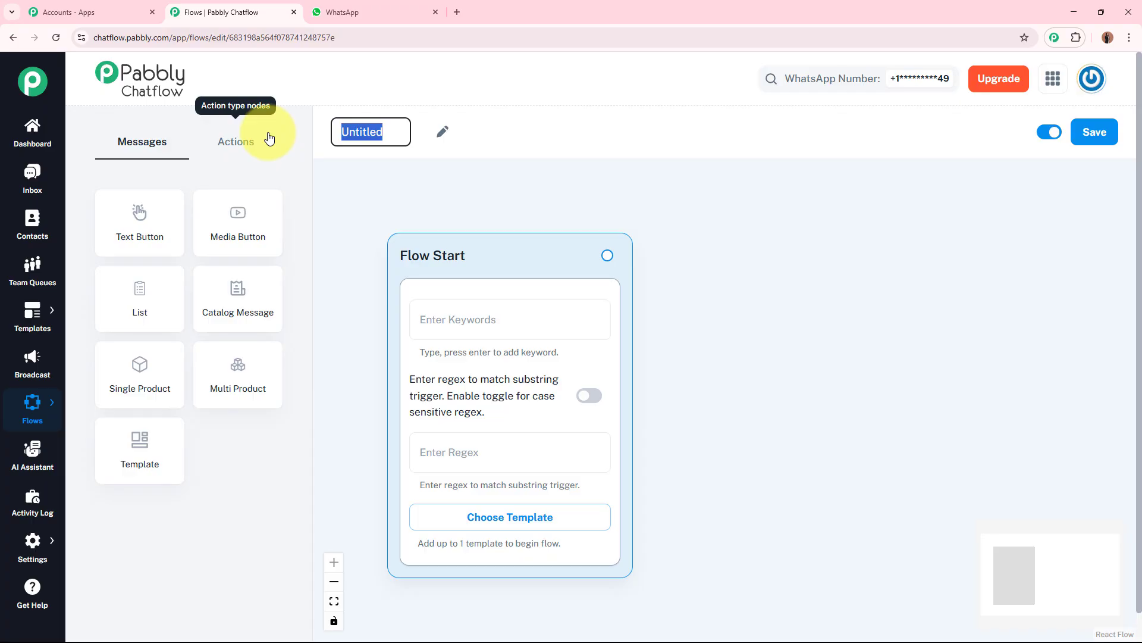
{"action": "type", "text": "WhatsApp Chatbot for Your Solar Water Heater Installer Business"}
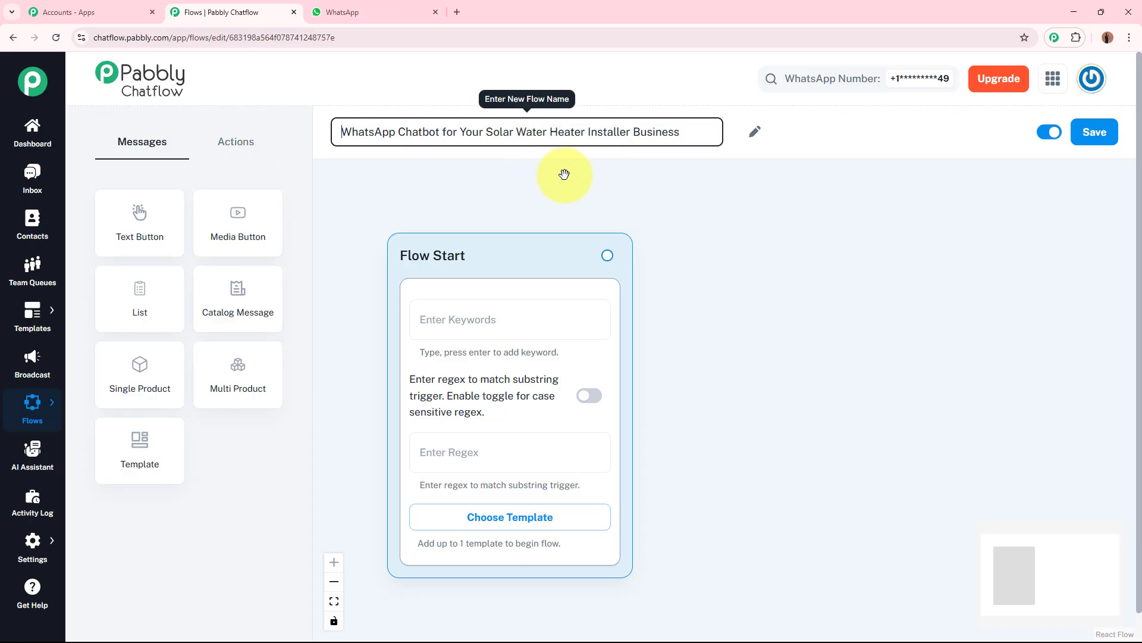
{"action": "left_click", "coordinate": [594, 187]}
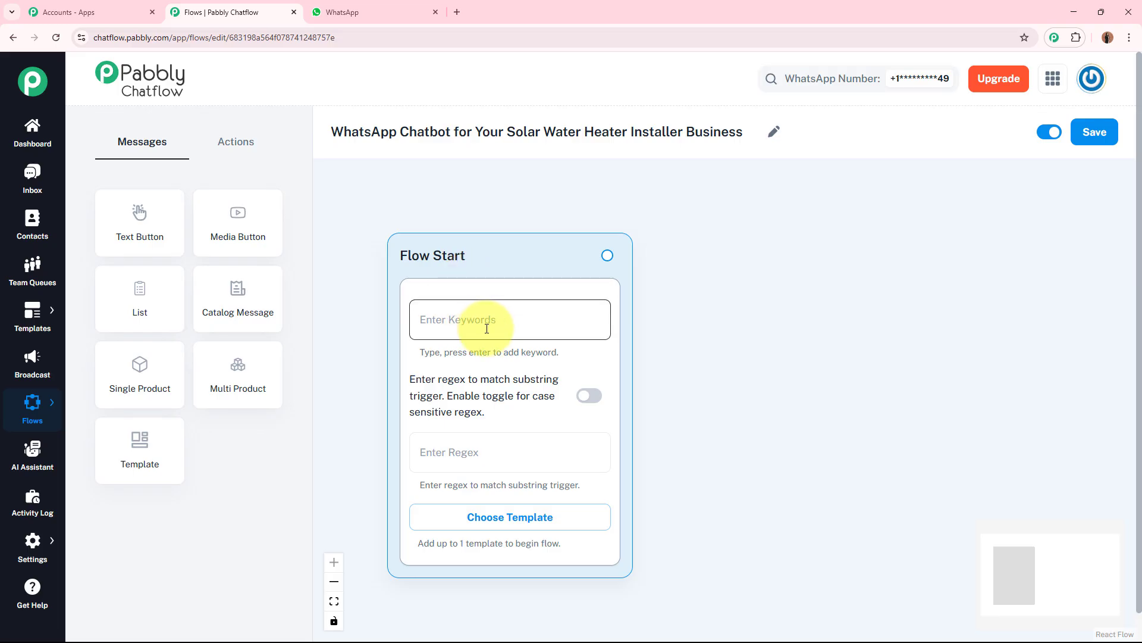
Step: Open the approved templates list for the Flow Start node and close it without choosing one
{"action": "left_click", "coordinate": [513, 316]}
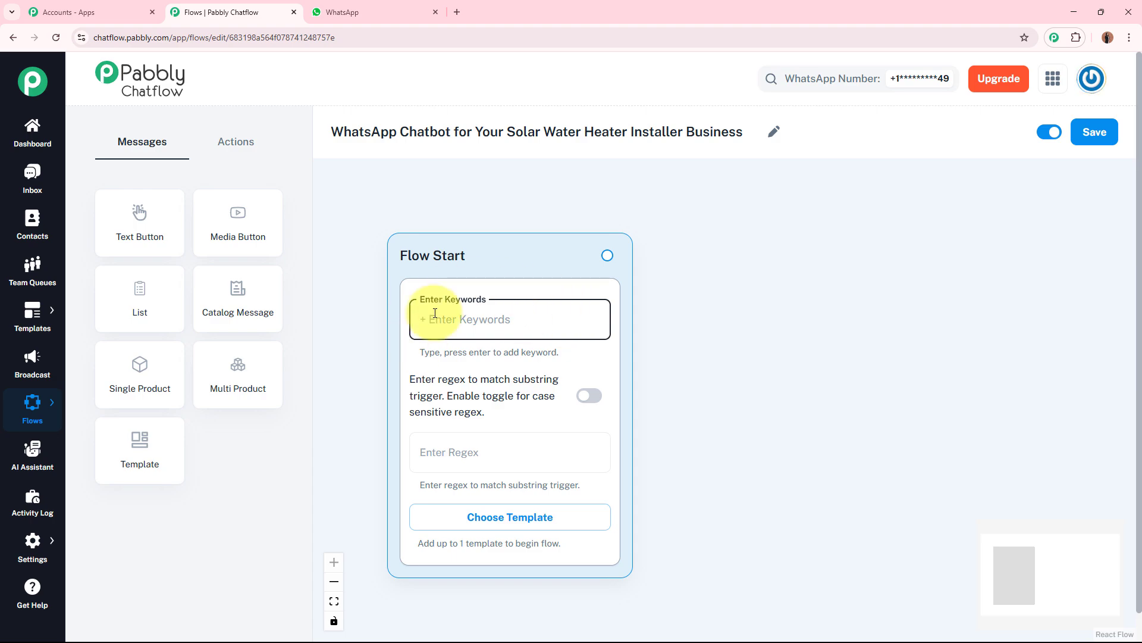
{"action": "left_click", "coordinate": [538, 526]}
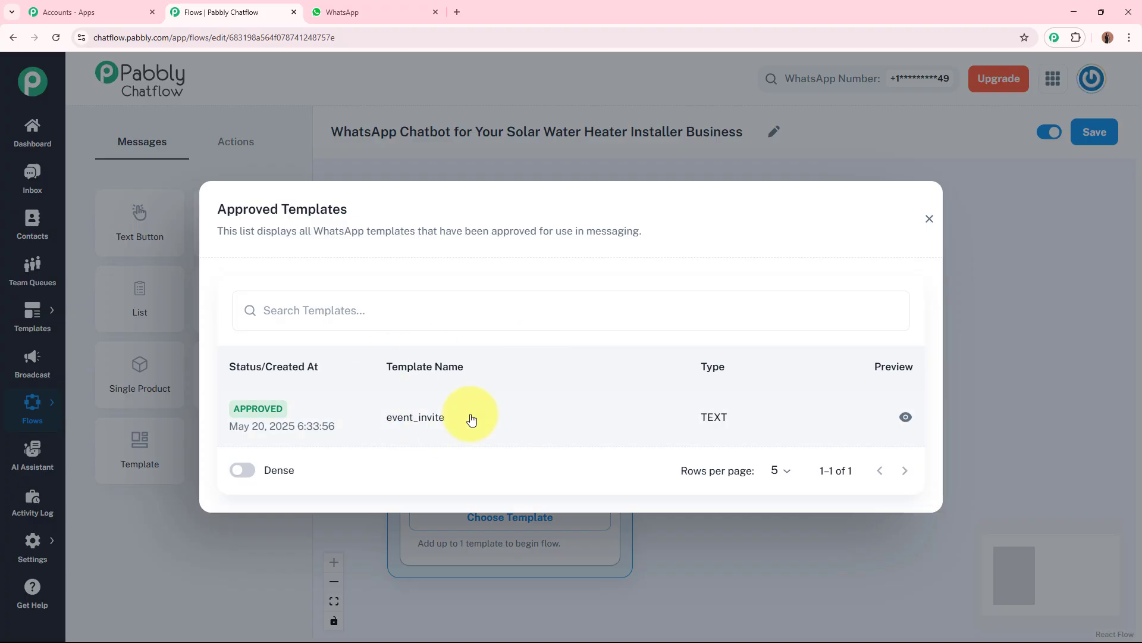
{"action": "left_click", "coordinate": [929, 219]}
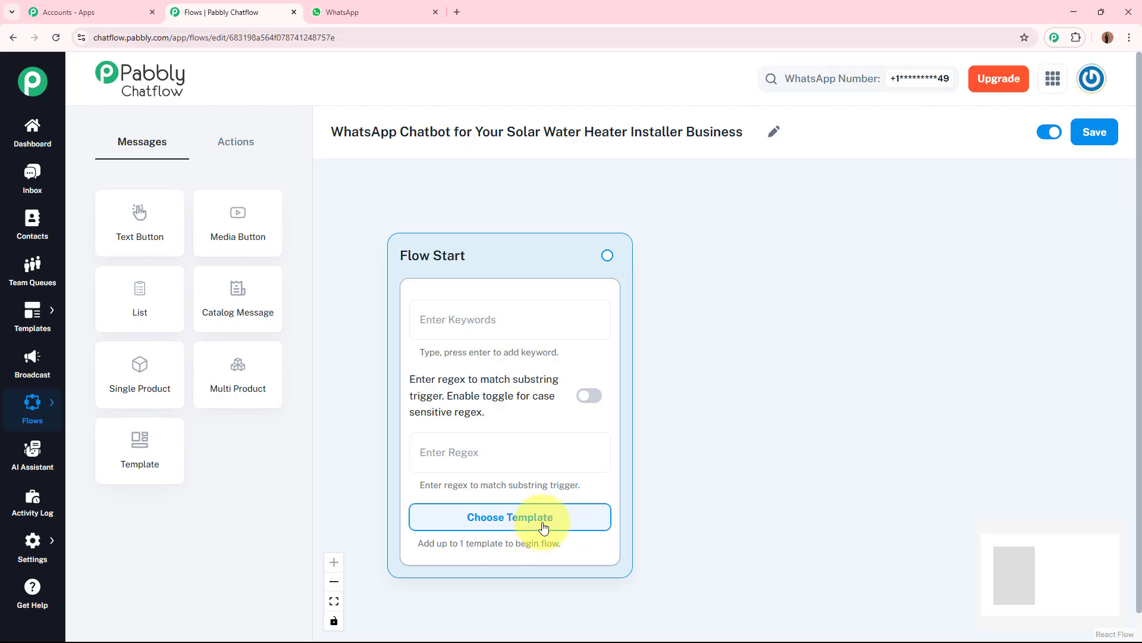
Step: Set the Flow Start trigger regex to [\s\S]+ so any message starts the flow
{"action": "left_click", "coordinate": [487, 458]}
{"action": "type", "text": "[\\s\\S]+"}
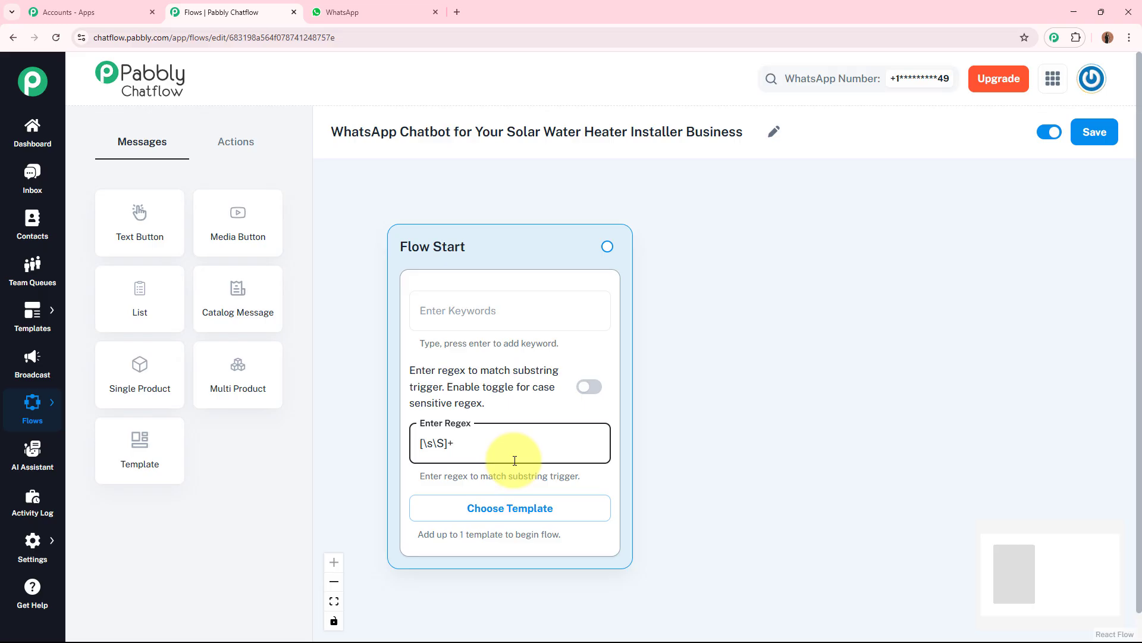
{"action": "left_click", "coordinate": [762, 459]}
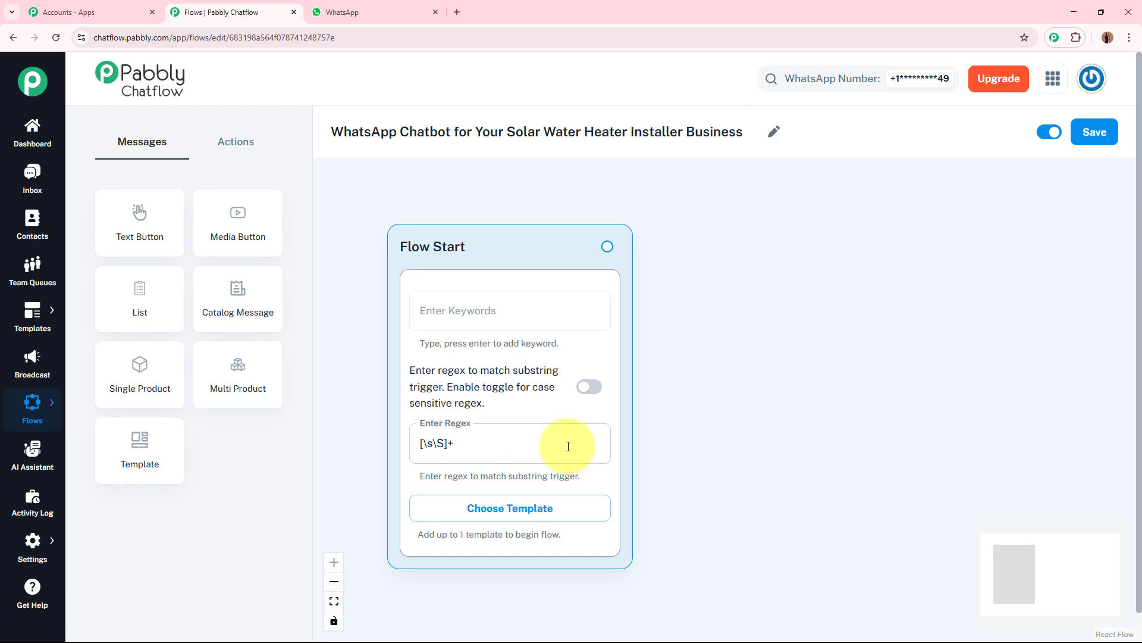
Step: Connect a new Text + Button message node to Flow Start and paste the SolarTherm Solutions welcome message into it
{"action": "left_click_drag", "start_coordinate": [706, 483], "coordinate": [634, 443]}
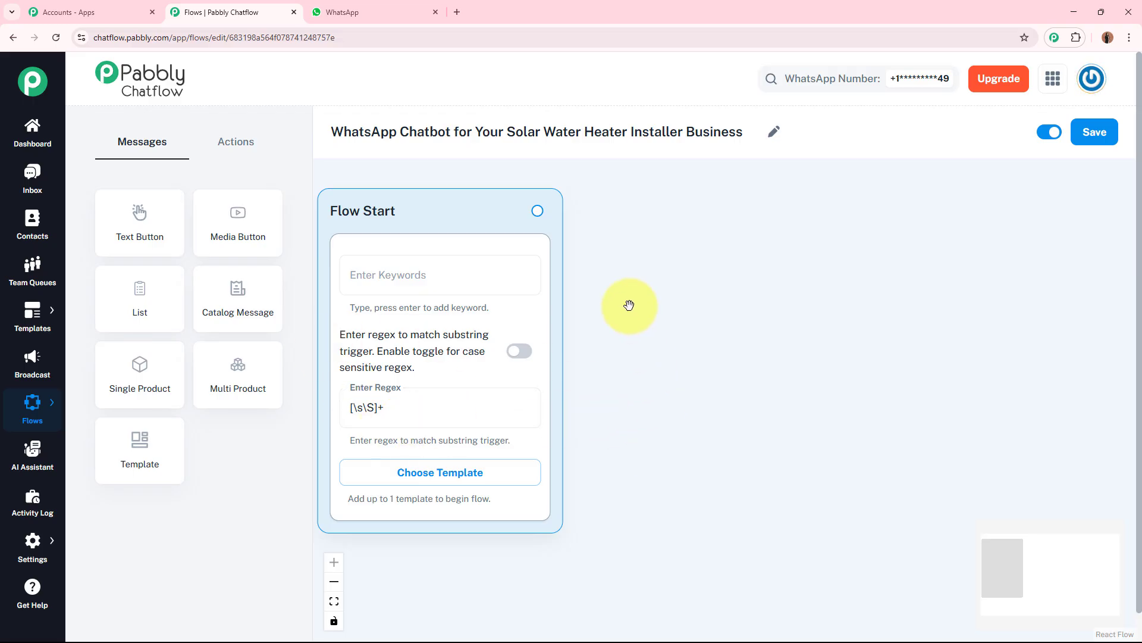
{"action": "left_click_drag", "start_coordinate": [537, 210], "coordinate": [734, 244]}
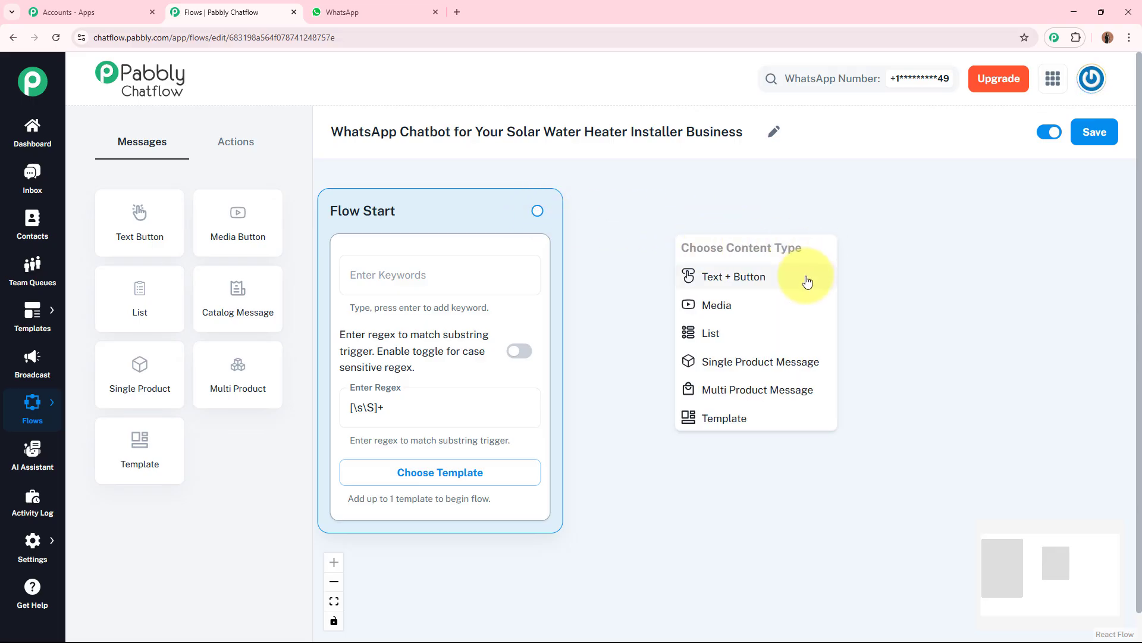
{"action": "left_click", "coordinate": [807, 276]}
{"action": "left_click_drag", "start_coordinate": [806, 278], "coordinate": [757, 225]}
{"action": "left_click", "coordinate": [758, 287]}
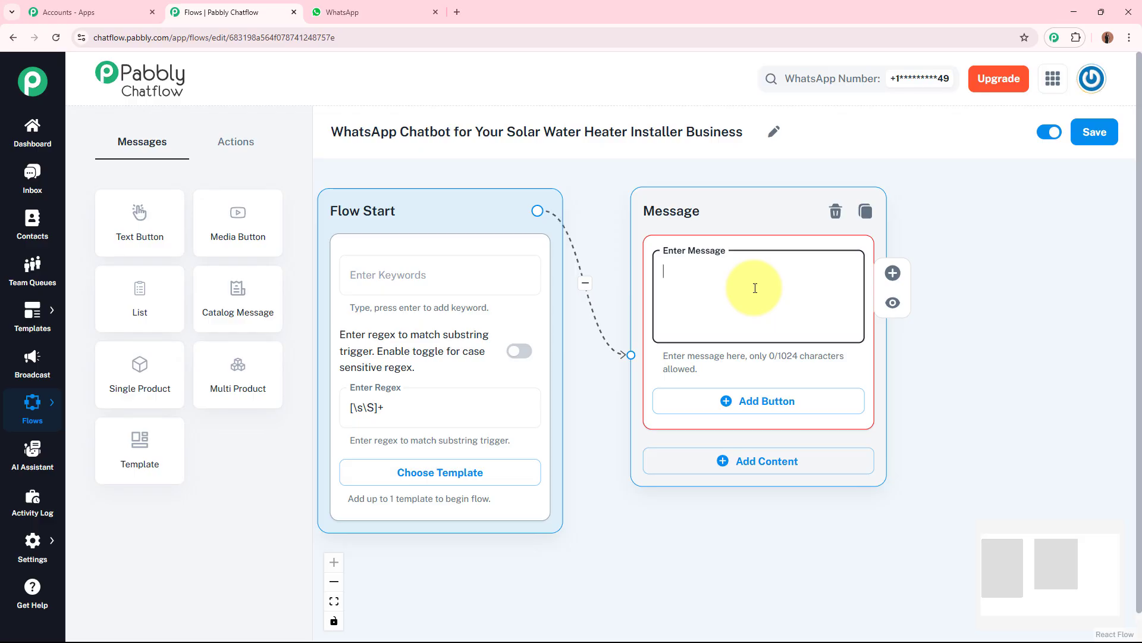
{"action": "type", "text": "👋 Hello!  Welcome to *SolarTherm Solutions* — India's trusted solar water heater experts.  I'm your virtual assistant. How can I help you today?"}
{"action": "left_click_drag", "start_coordinate": [851, 308], "coordinate": [852, 275]}
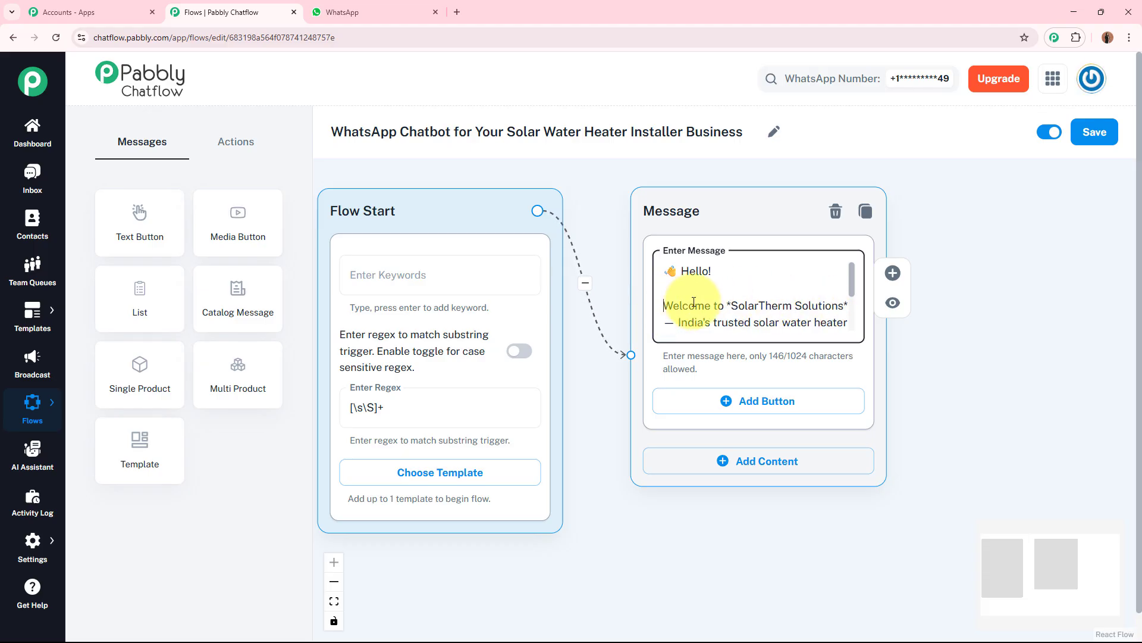
{"action": "left_click", "coordinate": [844, 304]}
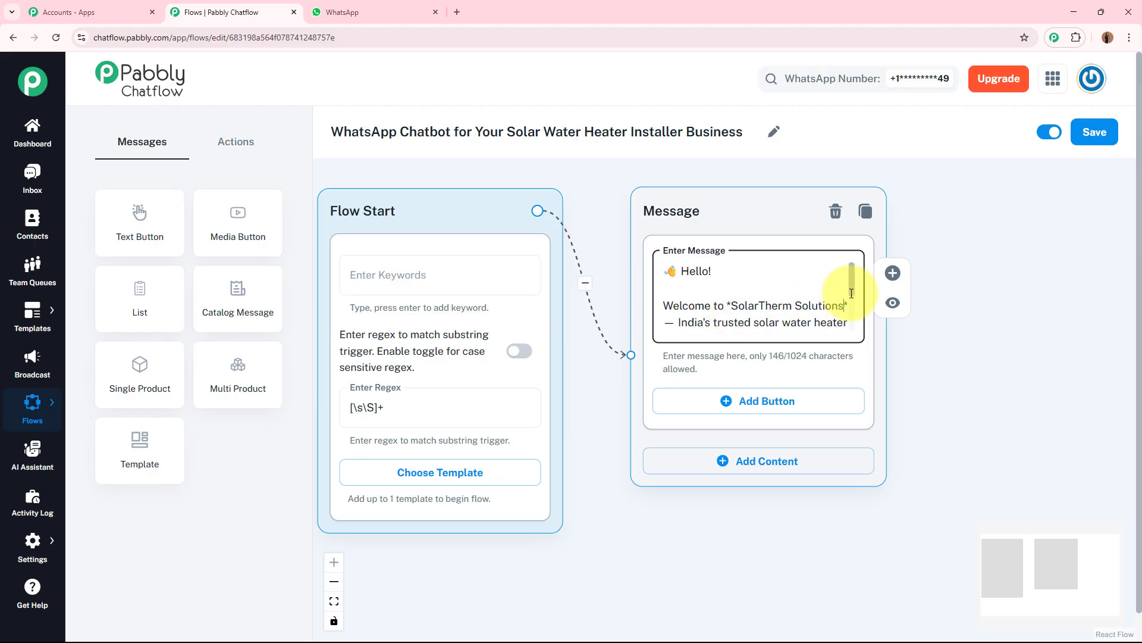
{"action": "scroll", "coordinate": [852, 317], "scroll_direction": "down", "scroll_amount": 1}
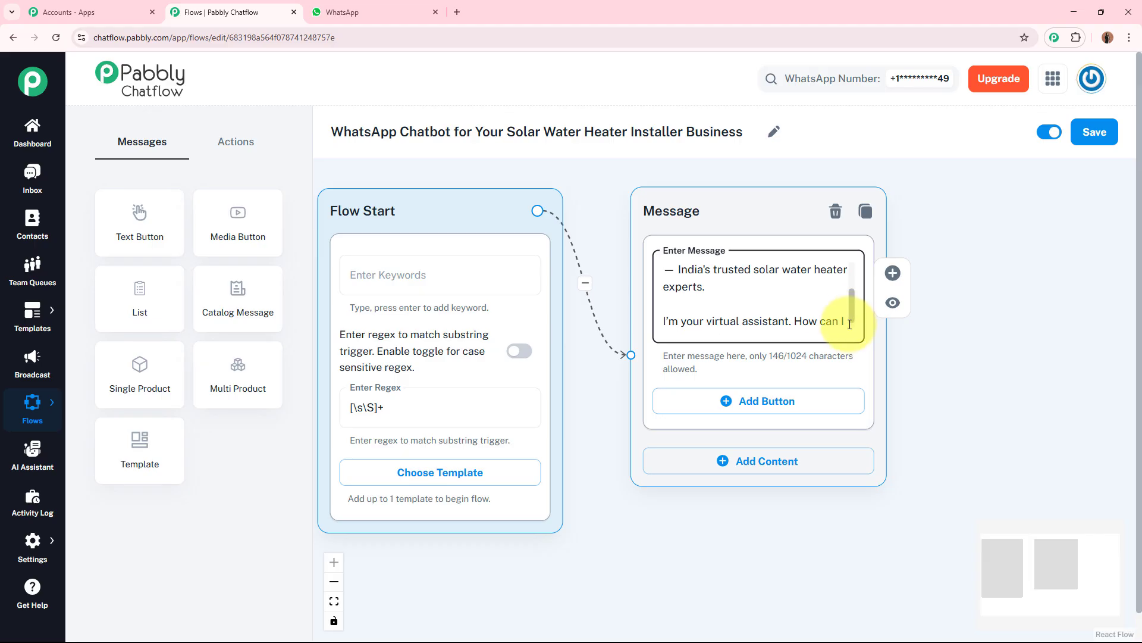
{"action": "scroll", "coordinate": [852, 317], "scroll_direction": "down", "scroll_amount": 1}
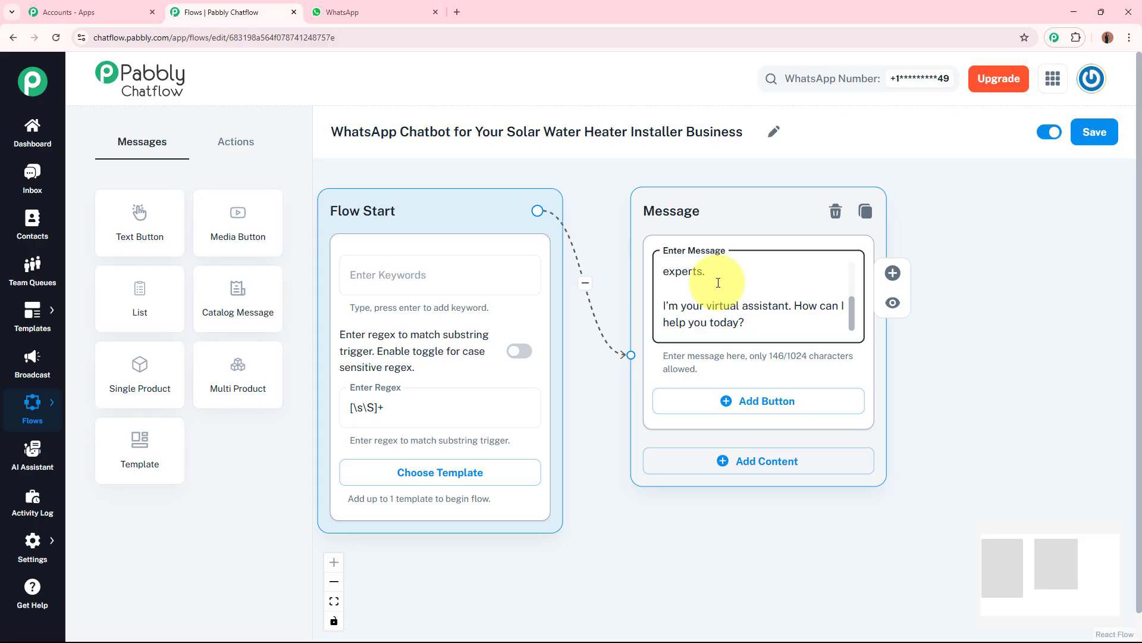
Step: Add three reply buttons to the welcome message node
{"action": "left_click", "coordinate": [770, 404]}
{"action": "left_click_drag", "start_coordinate": [943, 460], "coordinate": [941, 373]}
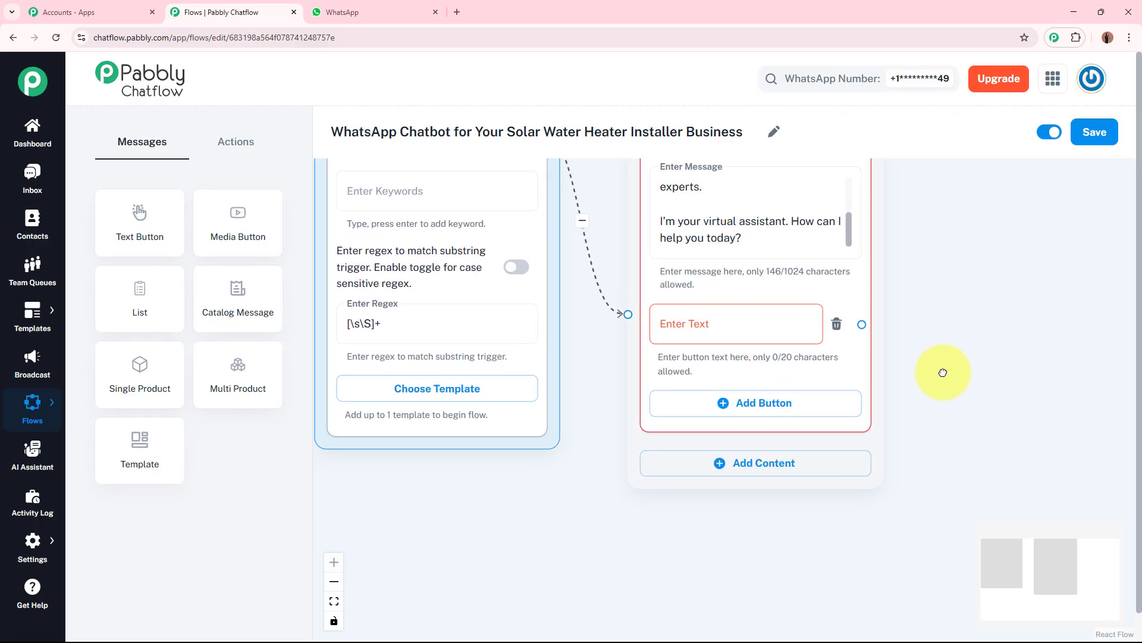
{"action": "left_click", "coordinate": [778, 415]}
{"action": "left_click", "coordinate": [762, 489]}
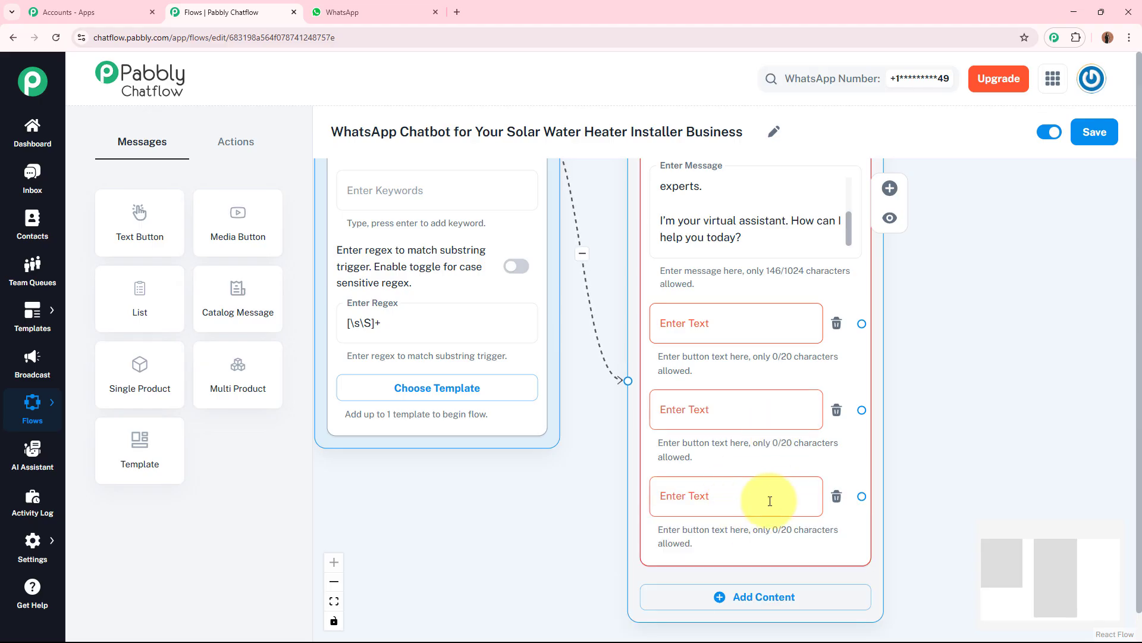
Step: Label the three buttons "Get a Quote", "Book a Site Visit" and "Our Products"
{"action": "left_click", "coordinate": [757, 330]}
{"action": "left_click", "coordinate": [739, 415]}
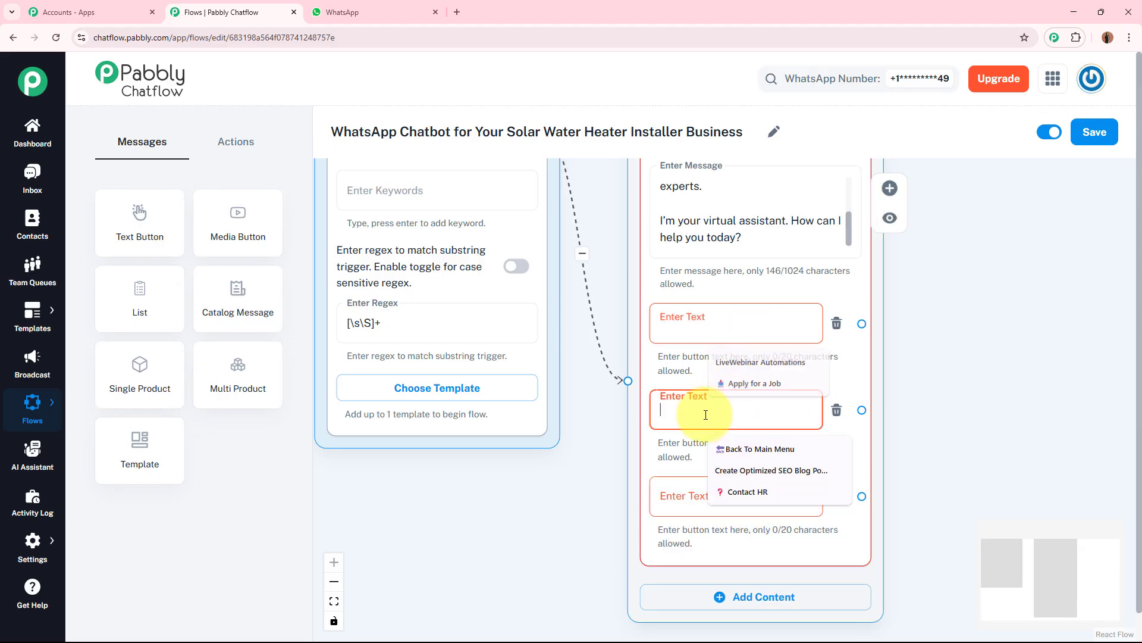
{"action": "left_click", "coordinate": [689, 497]}
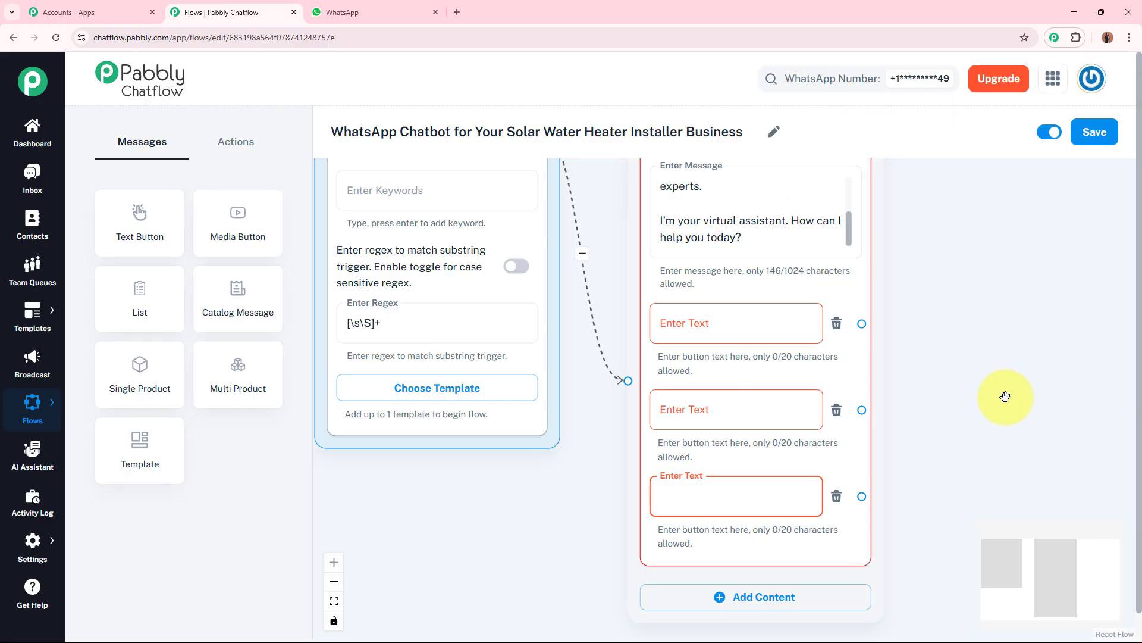
{"action": "left_click", "coordinate": [774, 328]}
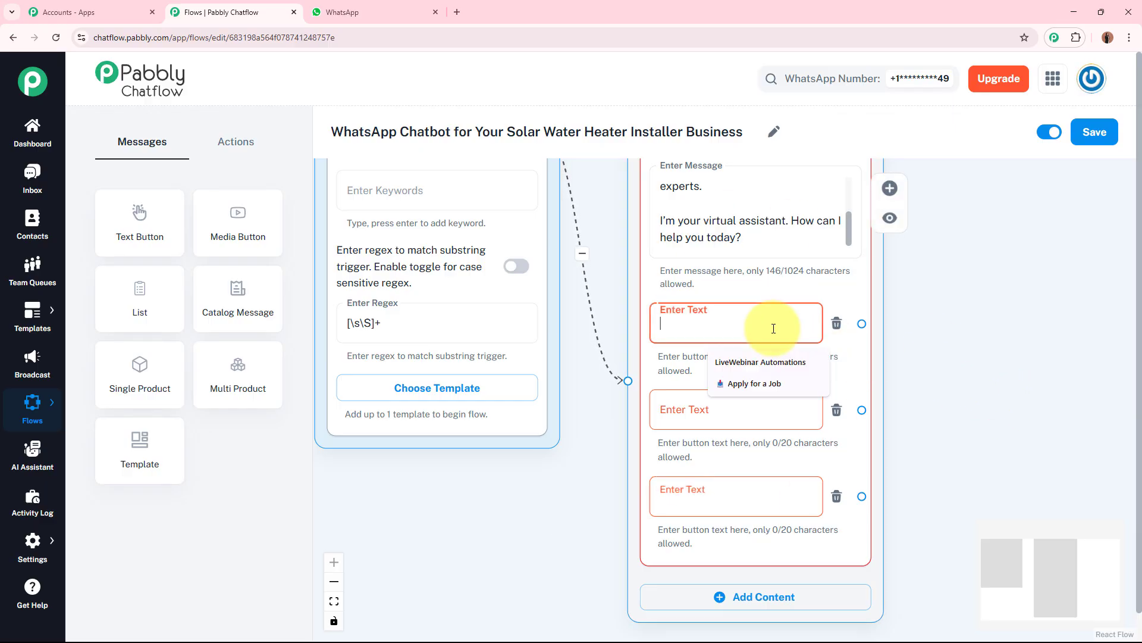
{"action": "left_click", "coordinate": [670, 409]}
{"action": "left_click", "coordinate": [675, 499]}
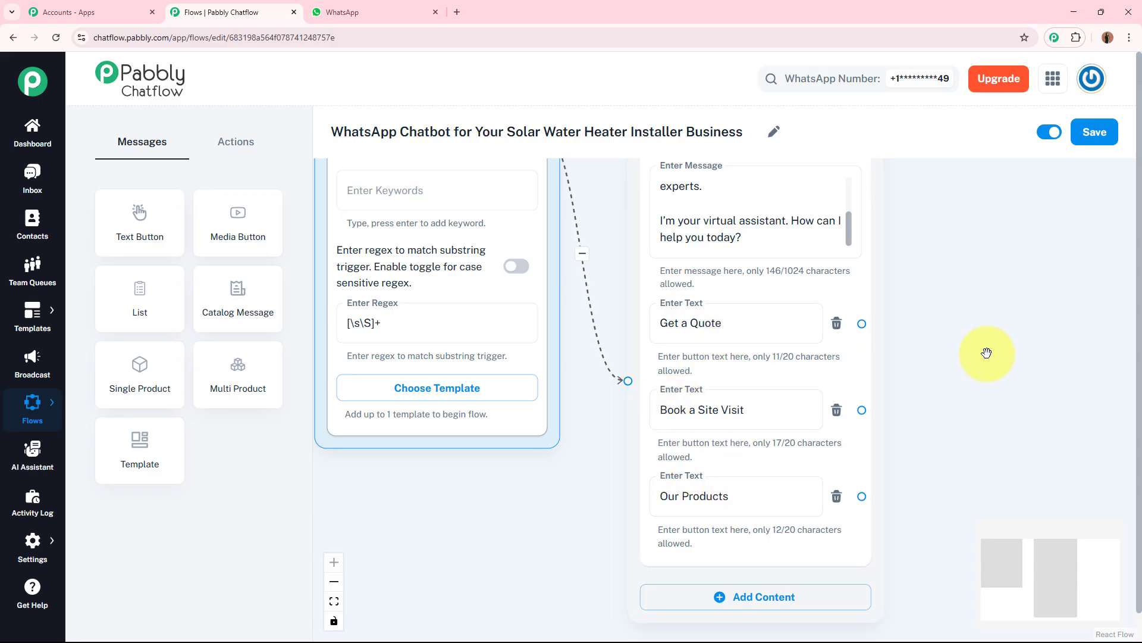
{"action": "left_click_drag", "start_coordinate": [987, 353], "coordinate": [794, 348]}
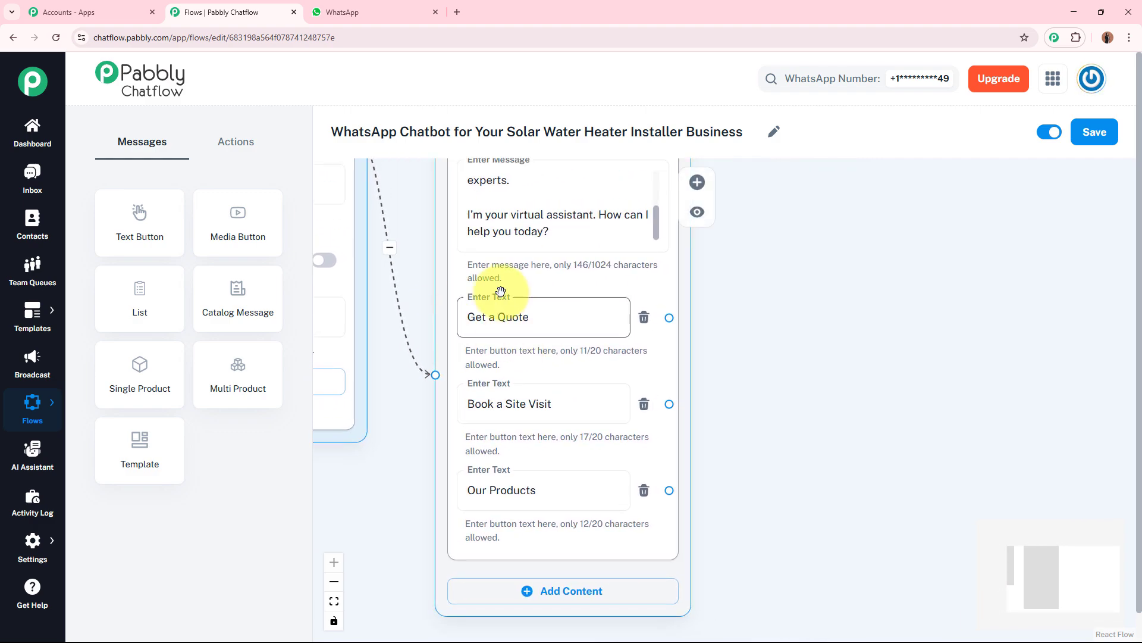
{"action": "left_click", "coordinate": [470, 321]}
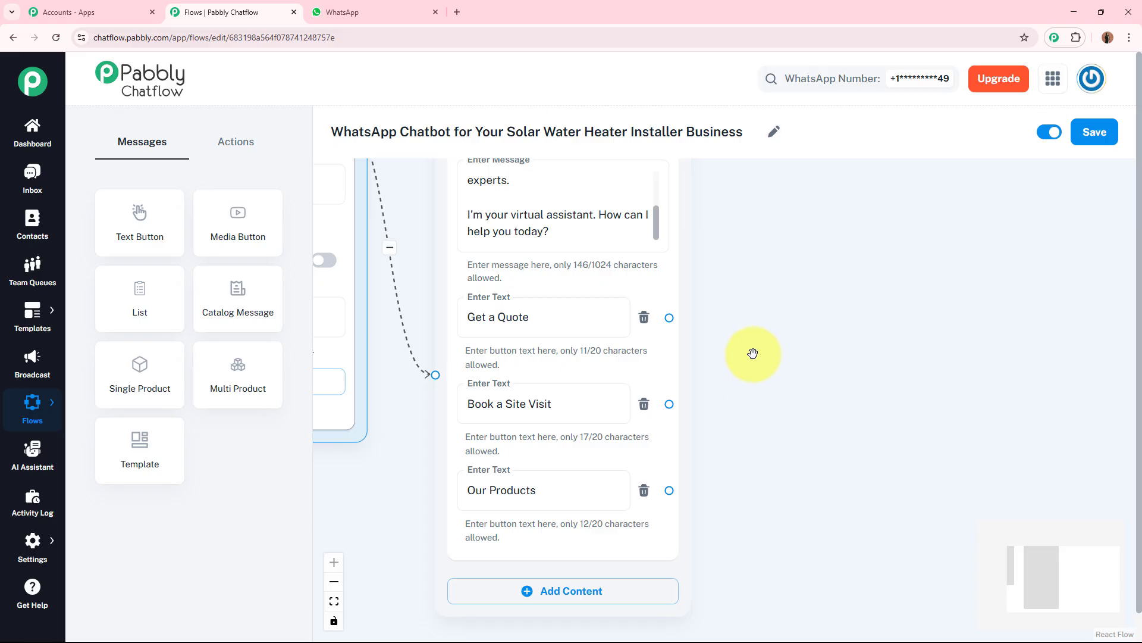
Step: Add an Ask Question node and paste a message asking where the installation is wanted: Home or Commercial Property
{"action": "left_click", "coordinate": [226, 144]}
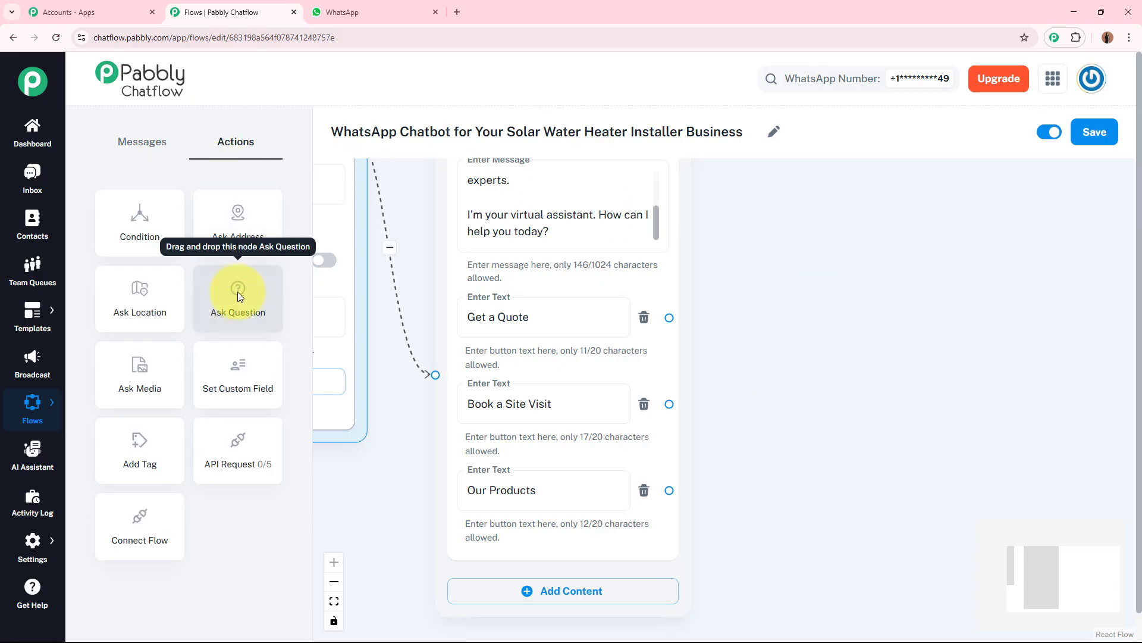
{"action": "left_click_drag", "start_coordinate": [238, 292], "coordinate": [782, 201]}
{"action": "left_click", "coordinate": [798, 276]}
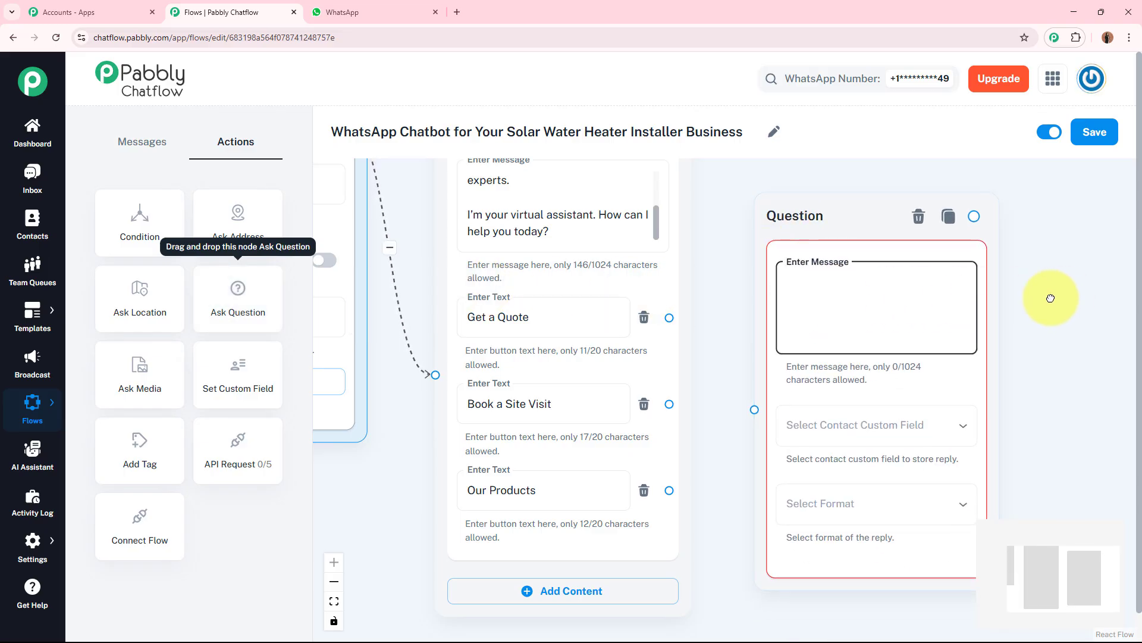
{"action": "left_click_drag", "start_coordinate": [1051, 298], "coordinate": [991, 298]}
{"action": "left_click", "coordinate": [757, 281]}
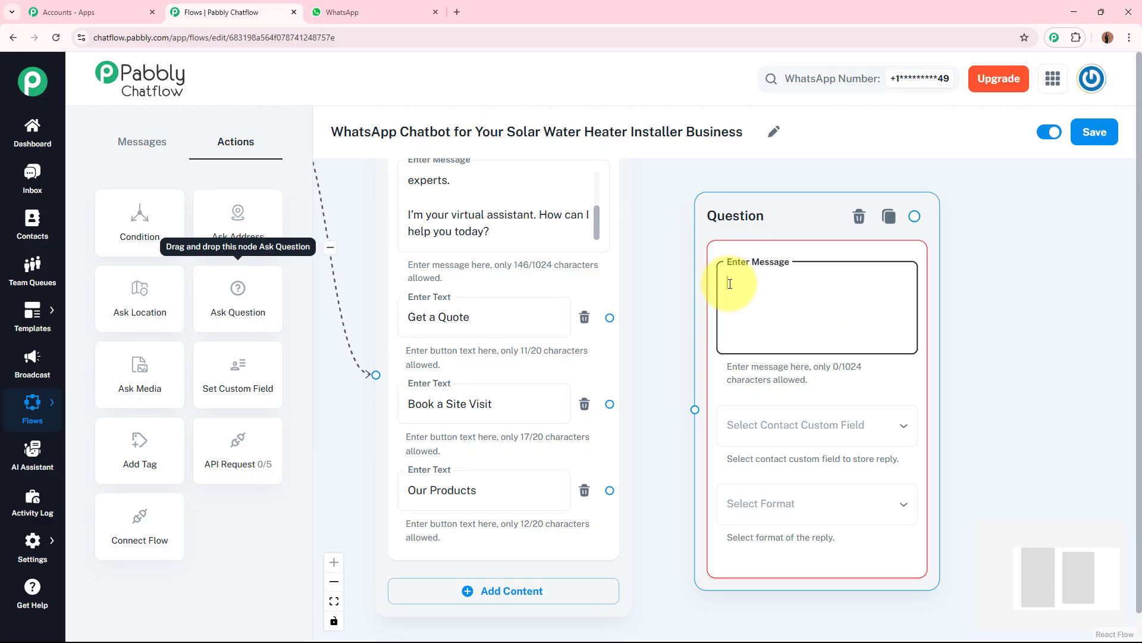
{"action": "type", "text": "🏠 Where do you want the installation? a) Home b) Commercial Property"}
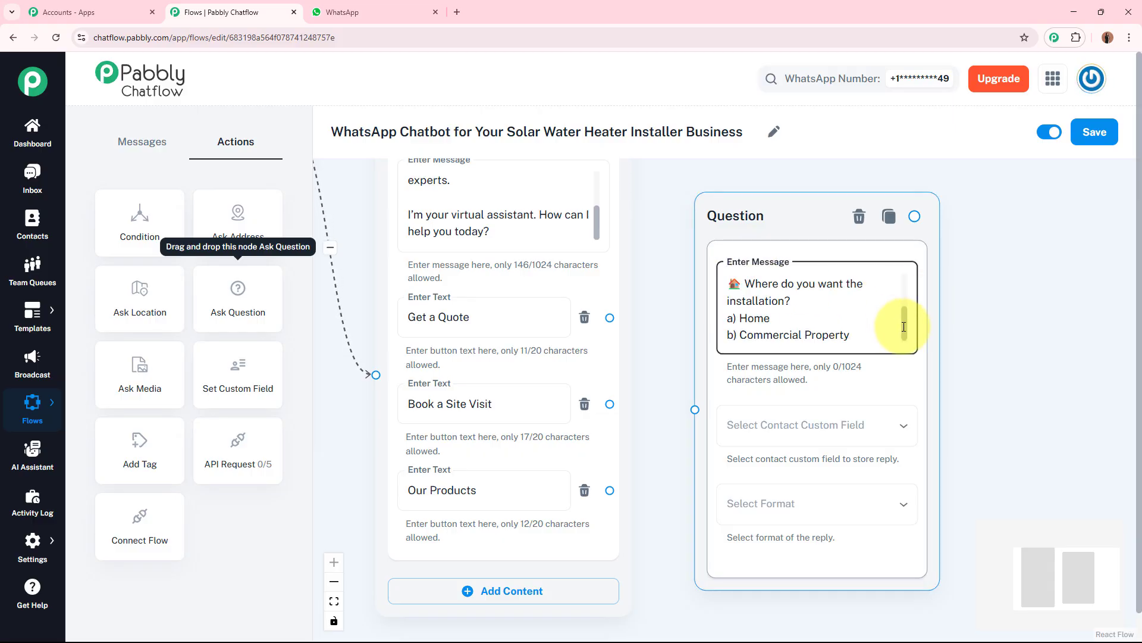
{"action": "left_click_drag", "start_coordinate": [904, 327], "coordinate": [904, 286]}
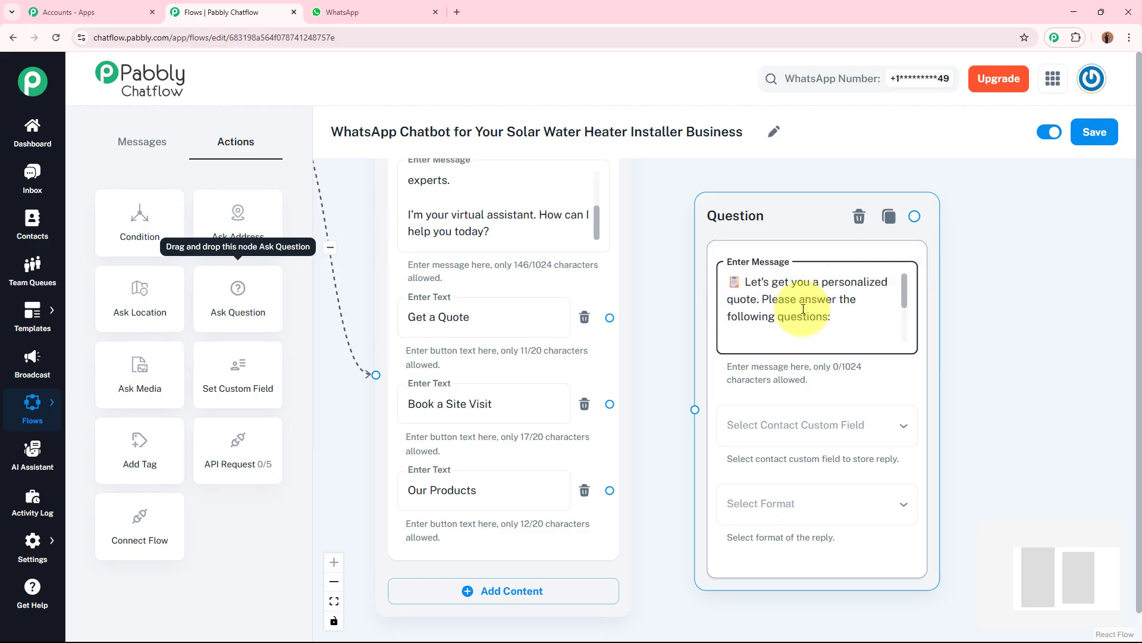
{"action": "left_click_drag", "start_coordinate": [905, 299], "coordinate": [905, 329]}
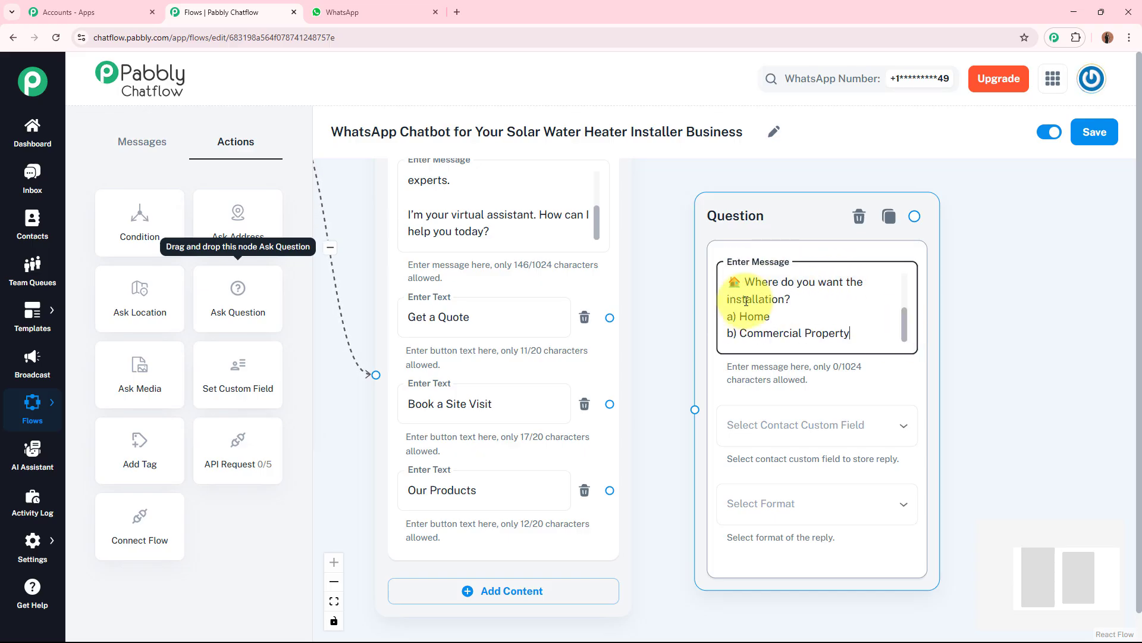
{"action": "left_click", "coordinate": [849, 332]}
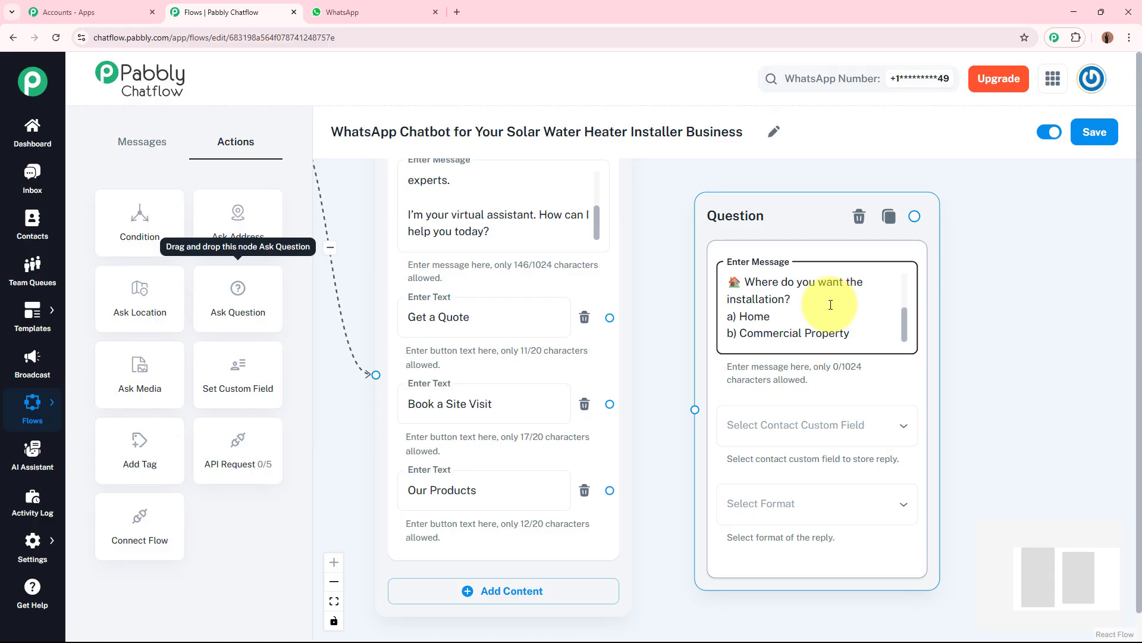
{"action": "left_click", "coordinate": [1023, 307]}
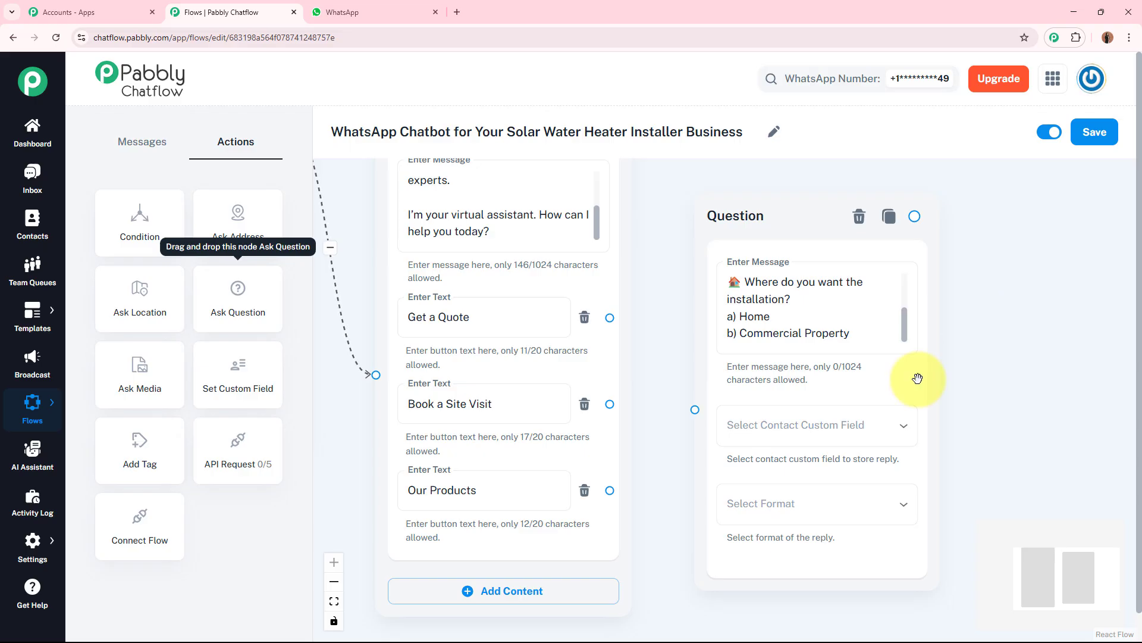
Step: Store the question's reply in the InstallationType contact custom field
{"action": "left_click", "coordinate": [806, 429]}
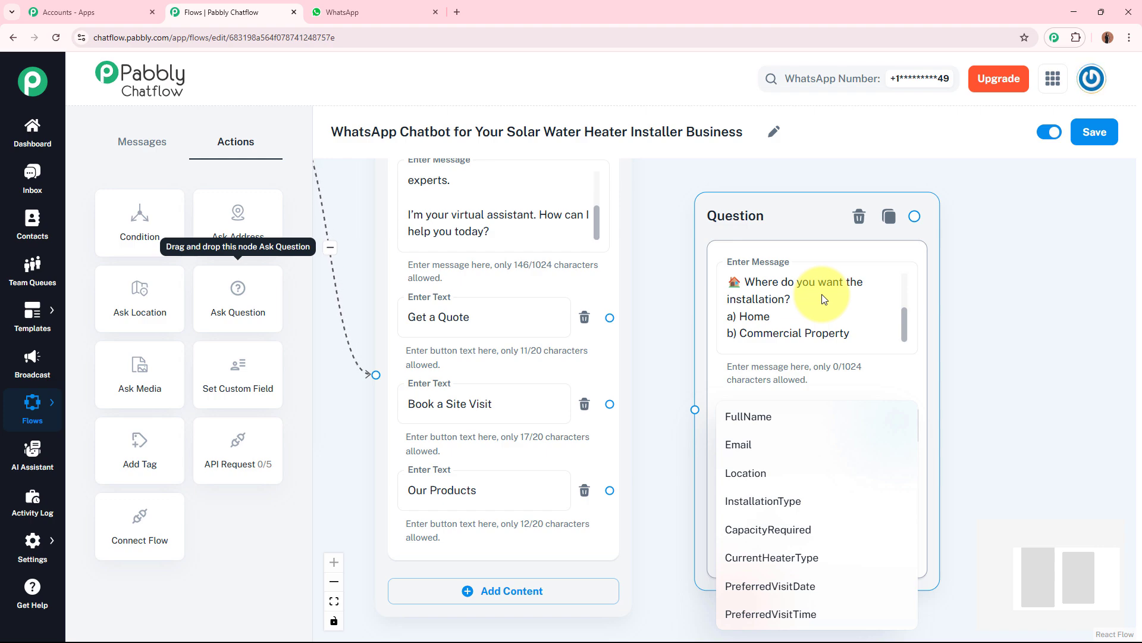
{"action": "left_click", "coordinate": [784, 501]}
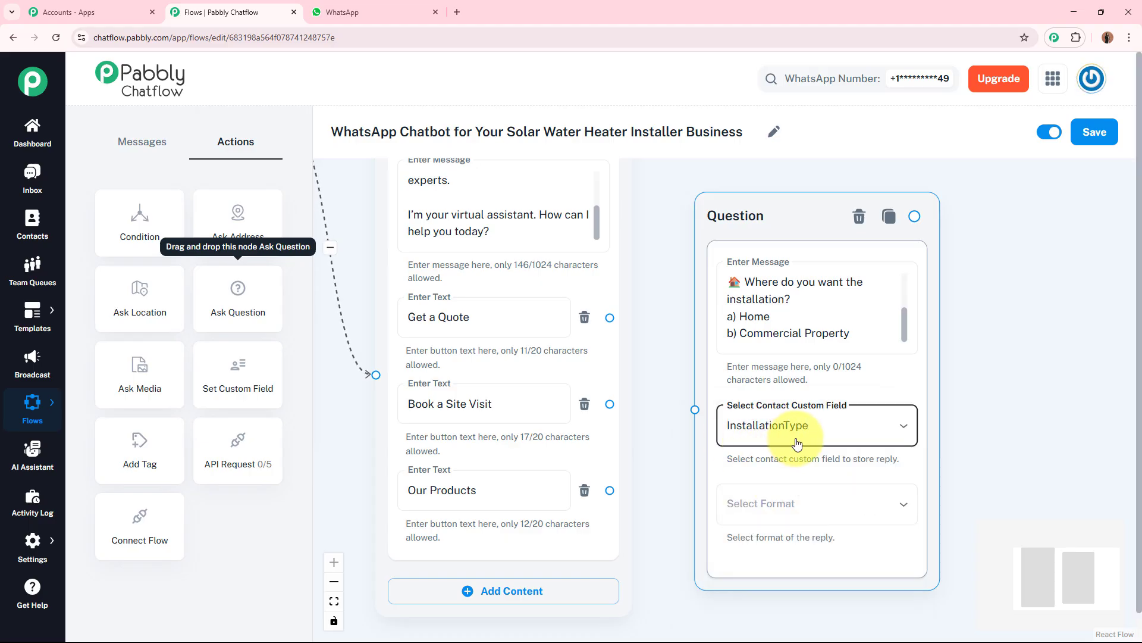
{"action": "left_click", "coordinate": [998, 485]}
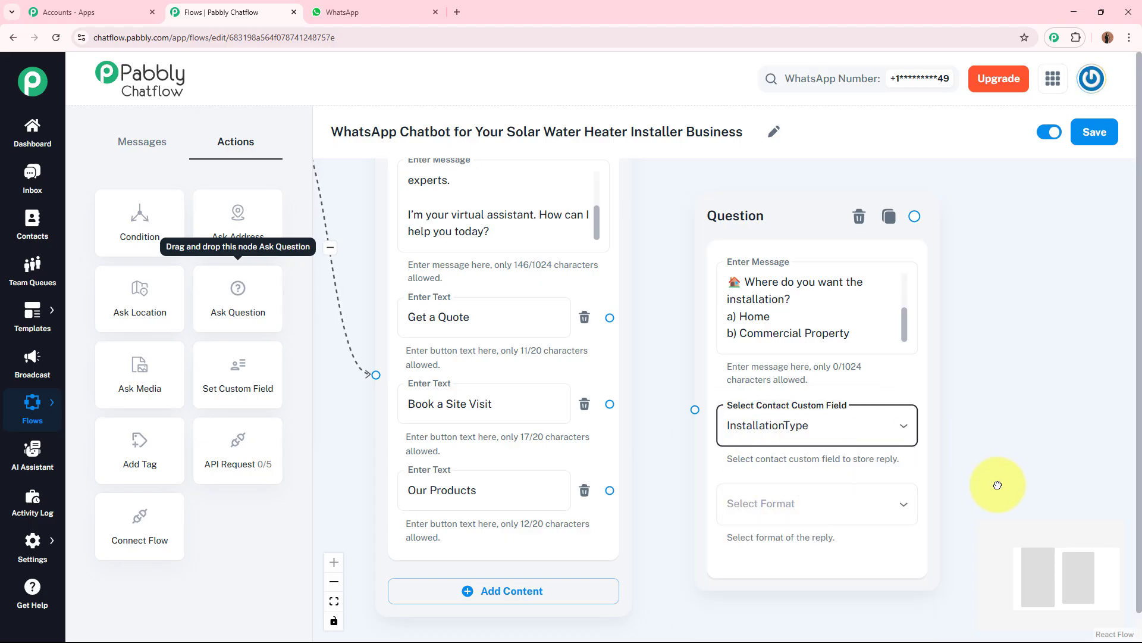
{"action": "scroll", "coordinate": [998, 485], "scroll_direction": "down", "scroll_amount": 2}
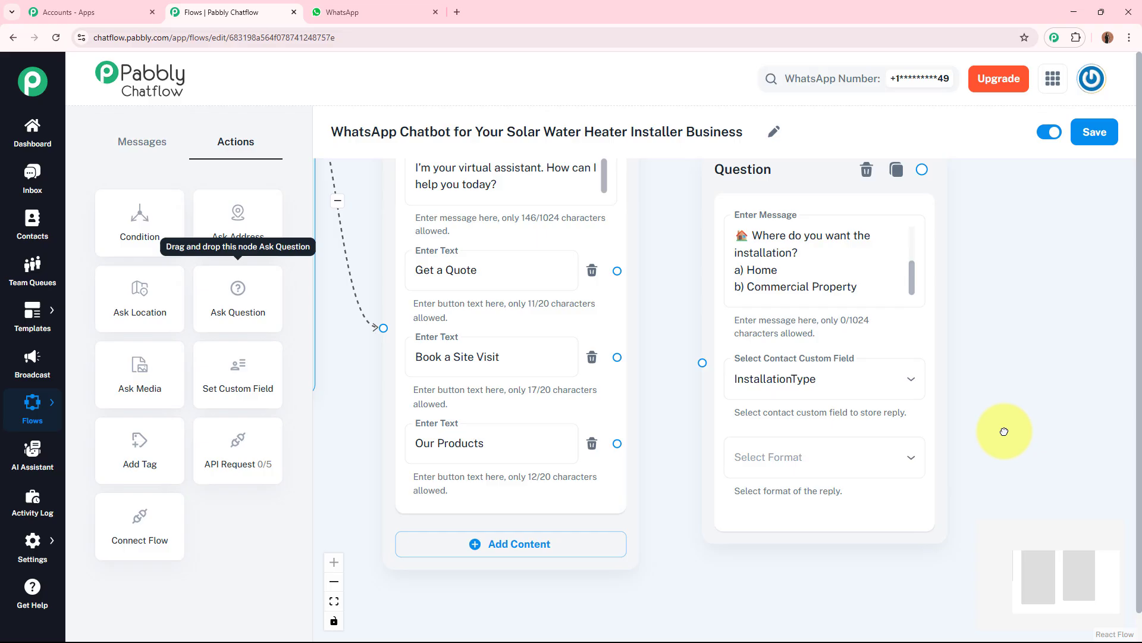
Step: Set the installation question's reply format to Text and its validation message to "Error"
{"action": "left_click", "coordinate": [828, 448]}
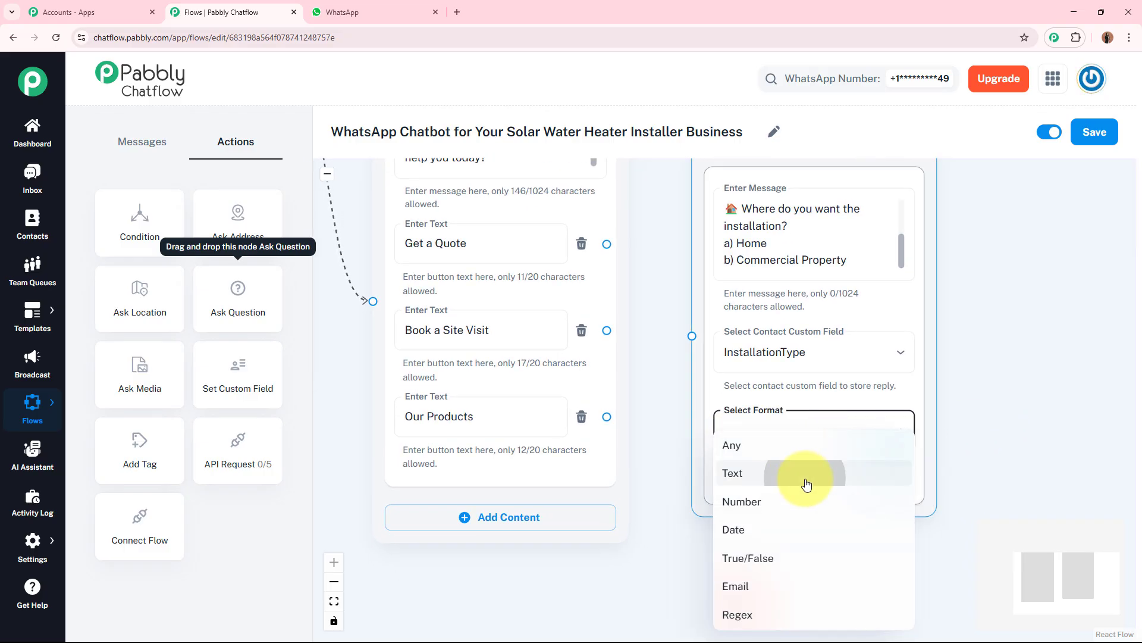
{"action": "left_click", "coordinate": [804, 476]}
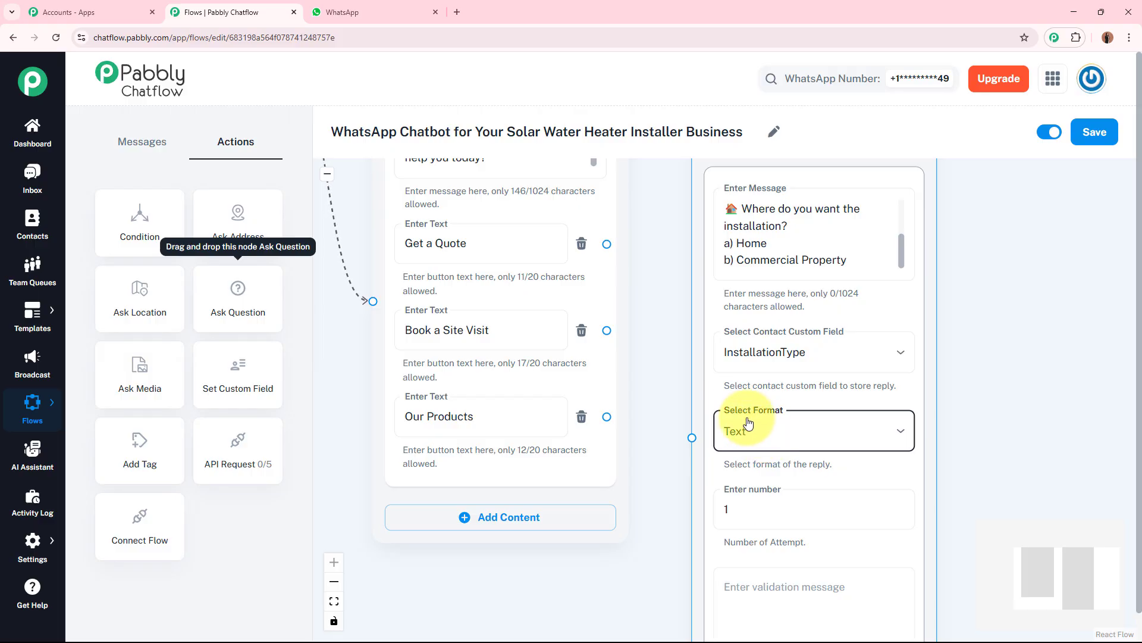
{"action": "left_click", "coordinate": [936, 466]}
{"action": "scroll", "coordinate": [975, 396], "scroll_direction": "down", "scroll_amount": 2}
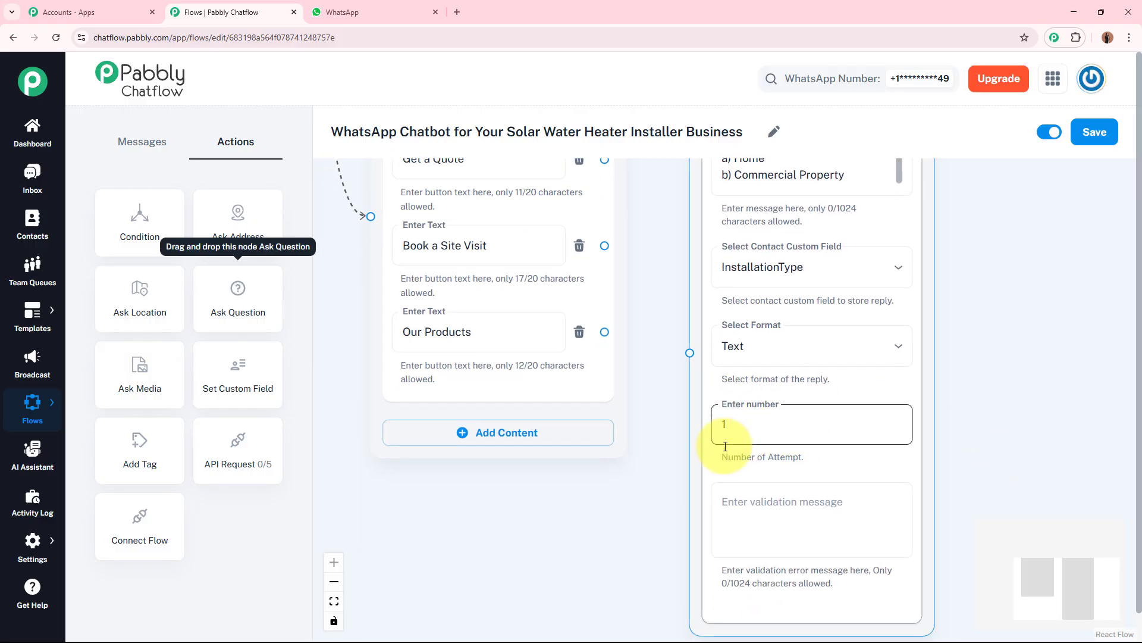
{"action": "left_click", "coordinate": [753, 506]}
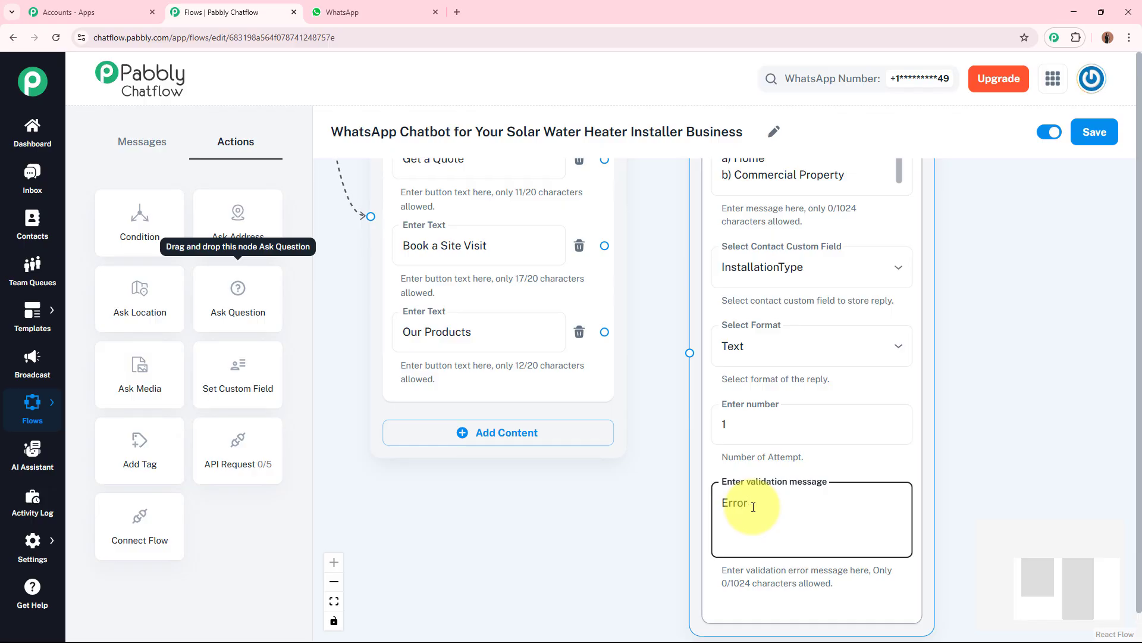
{"action": "left_click", "coordinate": [976, 521]}
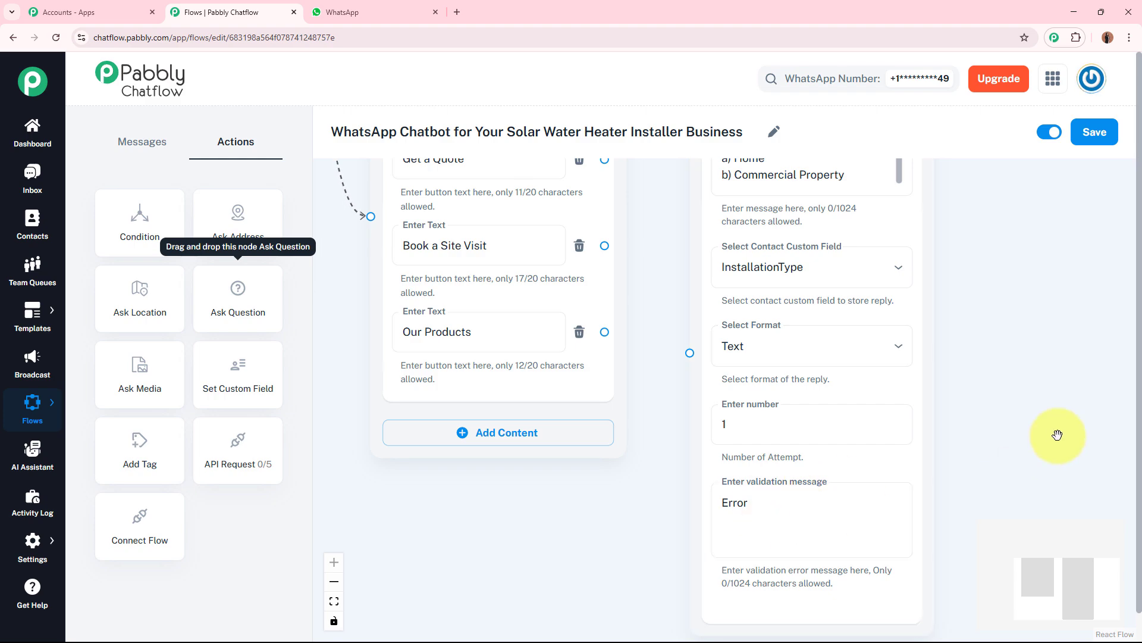
Step: Connect the "Get a Quote" button to the installation-type question node
{"action": "scroll", "coordinate": [1055, 413], "scroll_direction": "down", "scroll_amount": 2}
{"action": "left_click_drag", "start_coordinate": [1054, 400], "coordinate": [990, 434]}
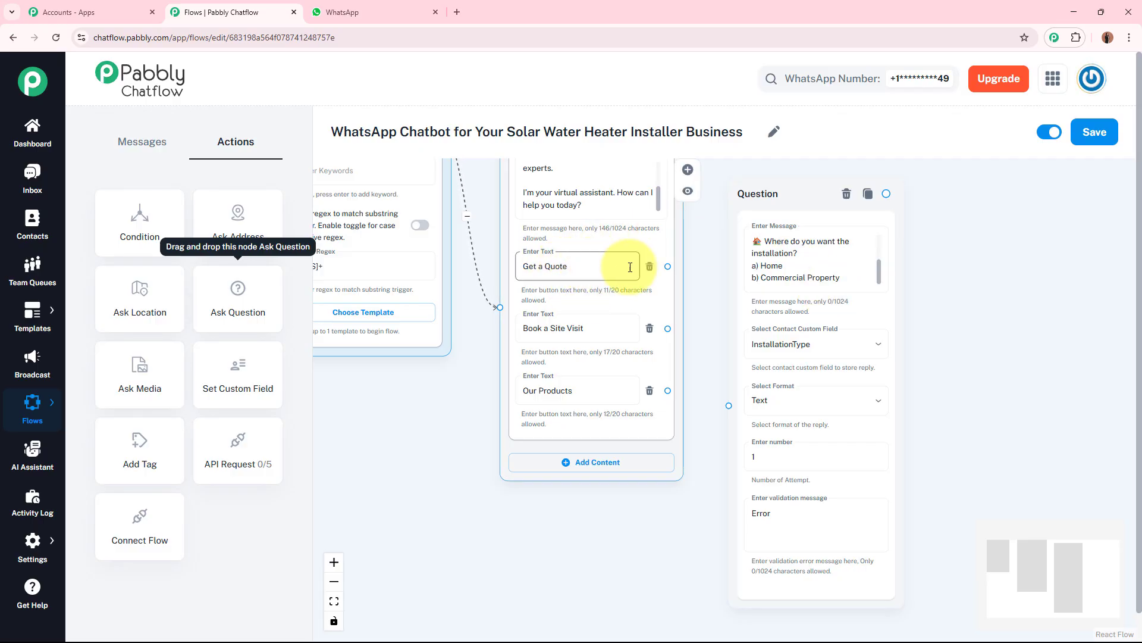
{"action": "left_click_drag", "start_coordinate": [667, 266], "coordinate": [727, 401]}
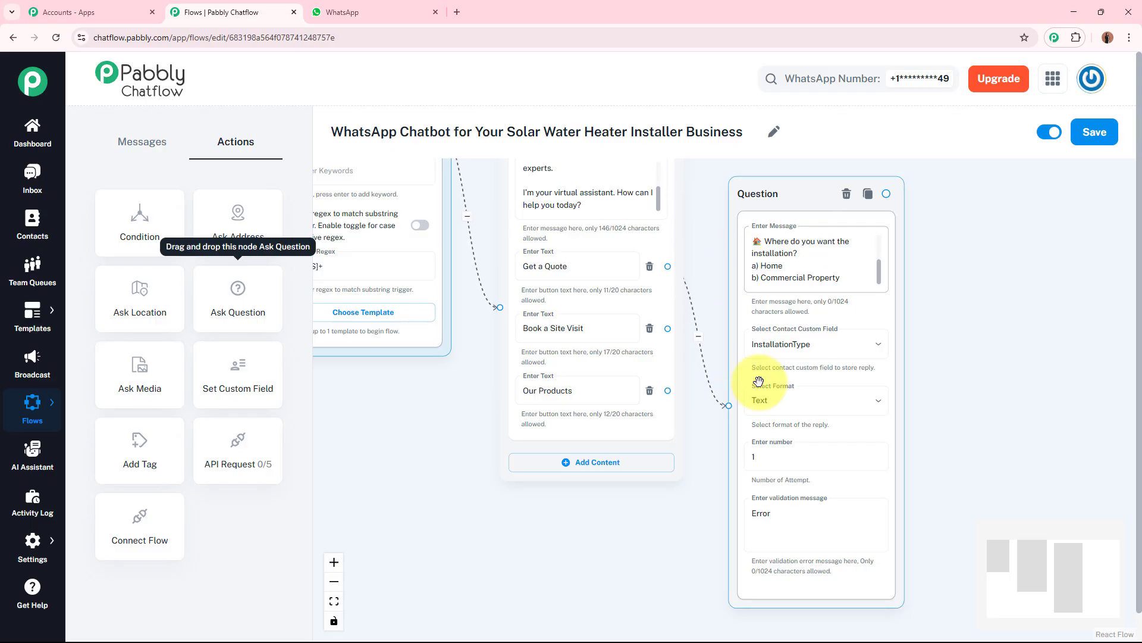
Step: Add an Ask Question node asking for the full location (City and Area), storing the reply in the Location field
{"action": "left_click_drag", "start_coordinate": [989, 361], "coordinate": [814, 339]}
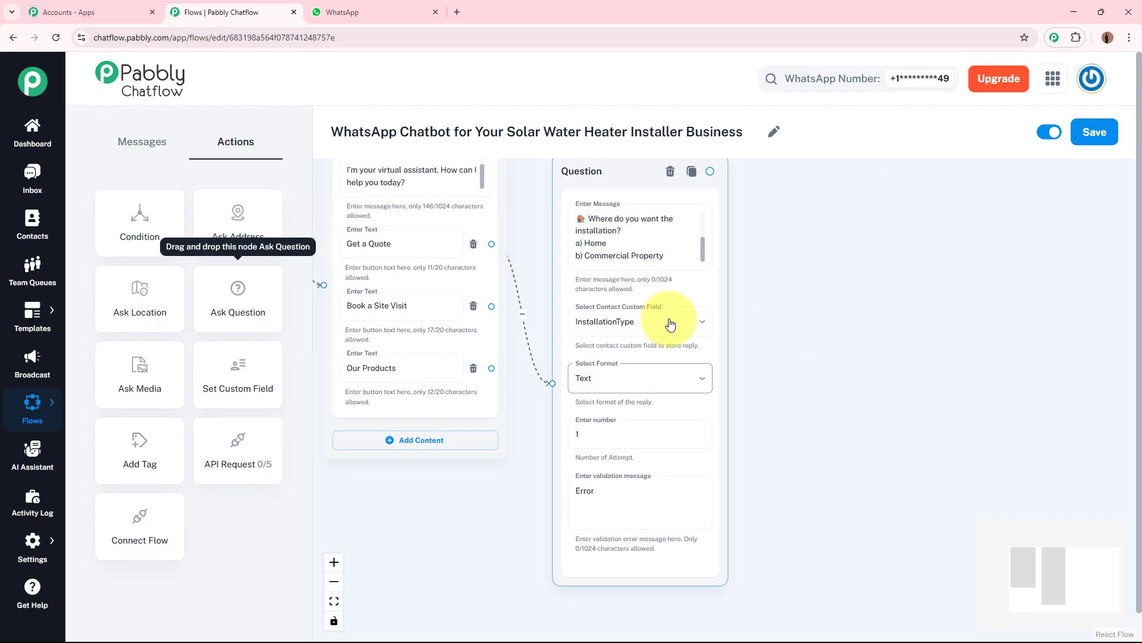
{"action": "left_click_drag", "start_coordinate": [238, 316], "coordinate": [808, 327]}
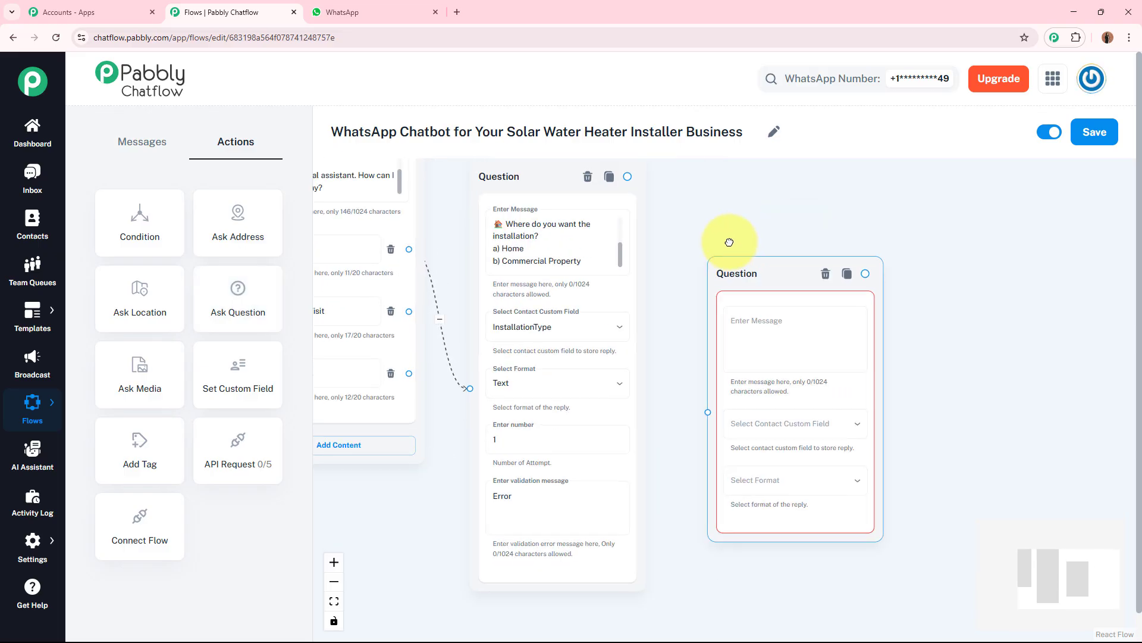
{"action": "left_click", "coordinate": [732, 266]}
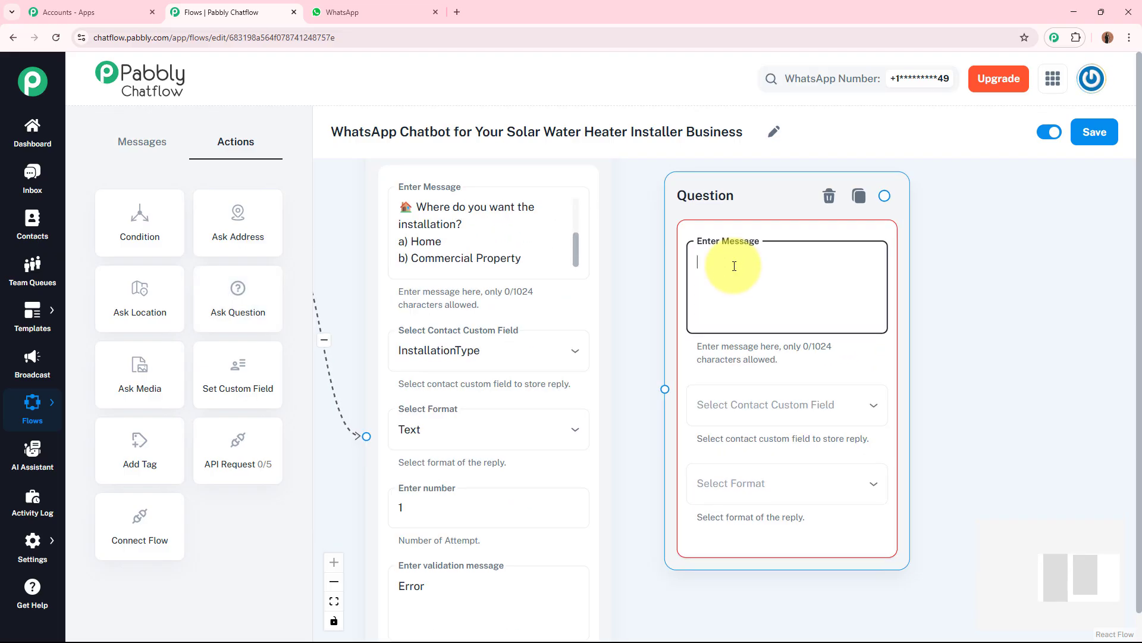
{"action": "type", "text": "📍 Please enter your full location (City and Area):"}
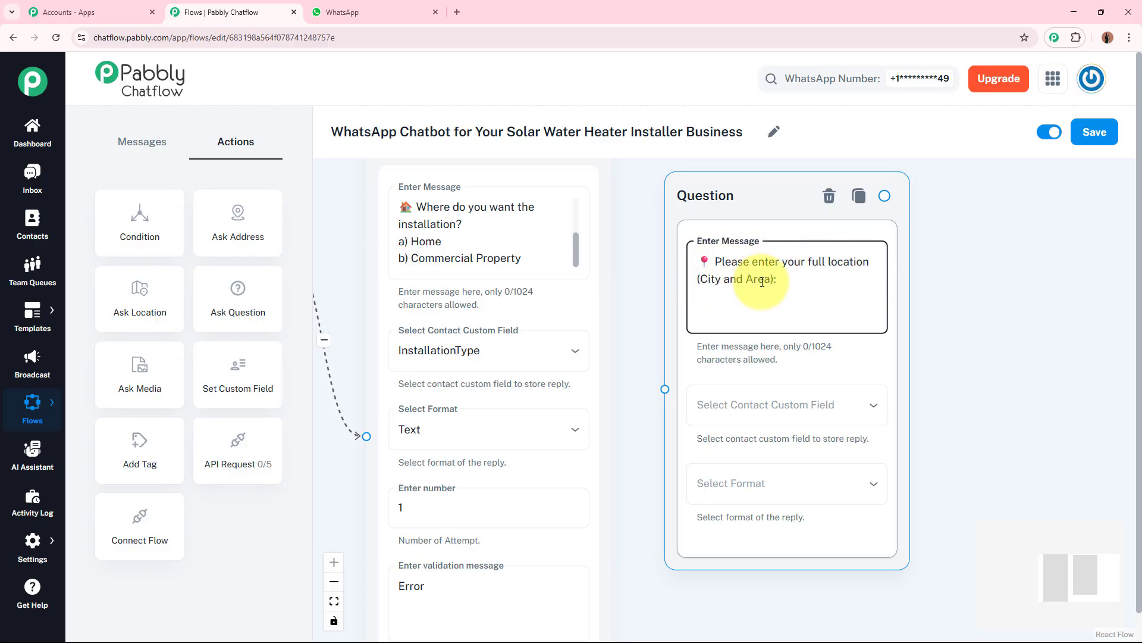
{"action": "left_click", "coordinate": [798, 405]}
{"action": "left_click", "coordinate": [762, 473]}
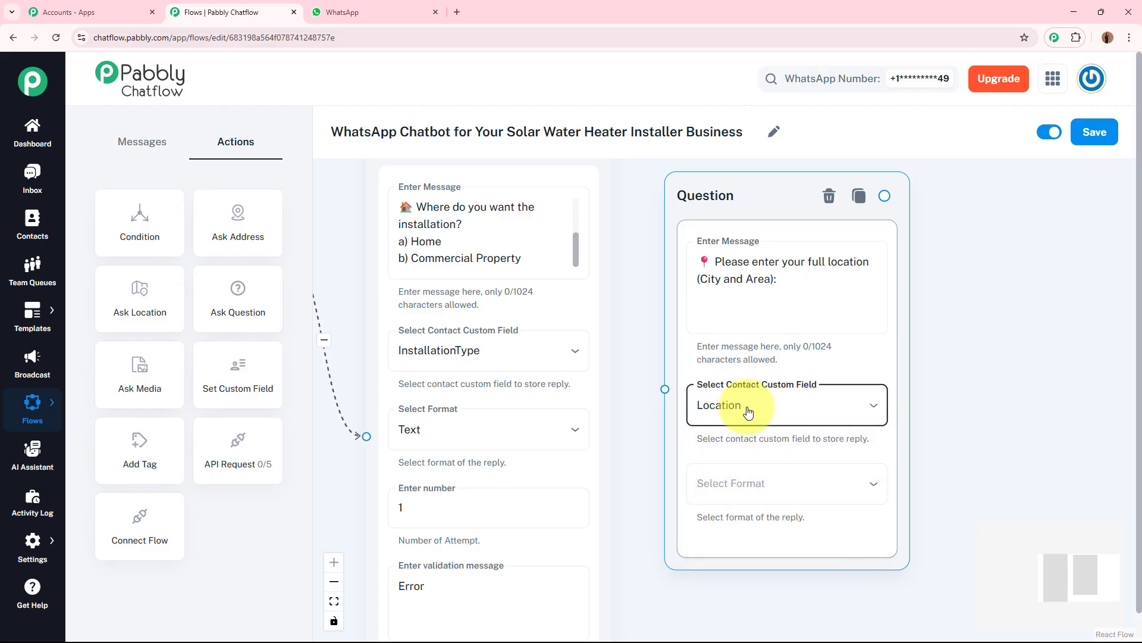
Step: Set the location question's reply format to Text and its validation message to "Error"
{"action": "scroll", "coordinate": [957, 460], "scroll_direction": "down", "scroll_amount": 2}
{"action": "left_click", "coordinate": [823, 383]}
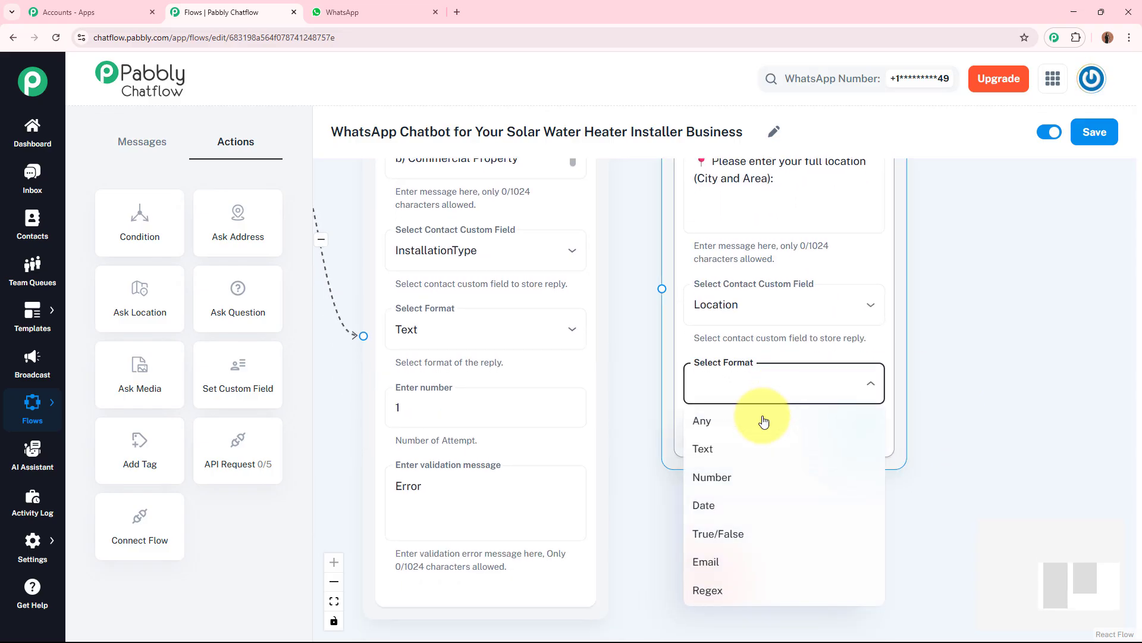
{"action": "left_click", "coordinate": [747, 459]}
{"action": "left_click", "coordinate": [745, 542]}
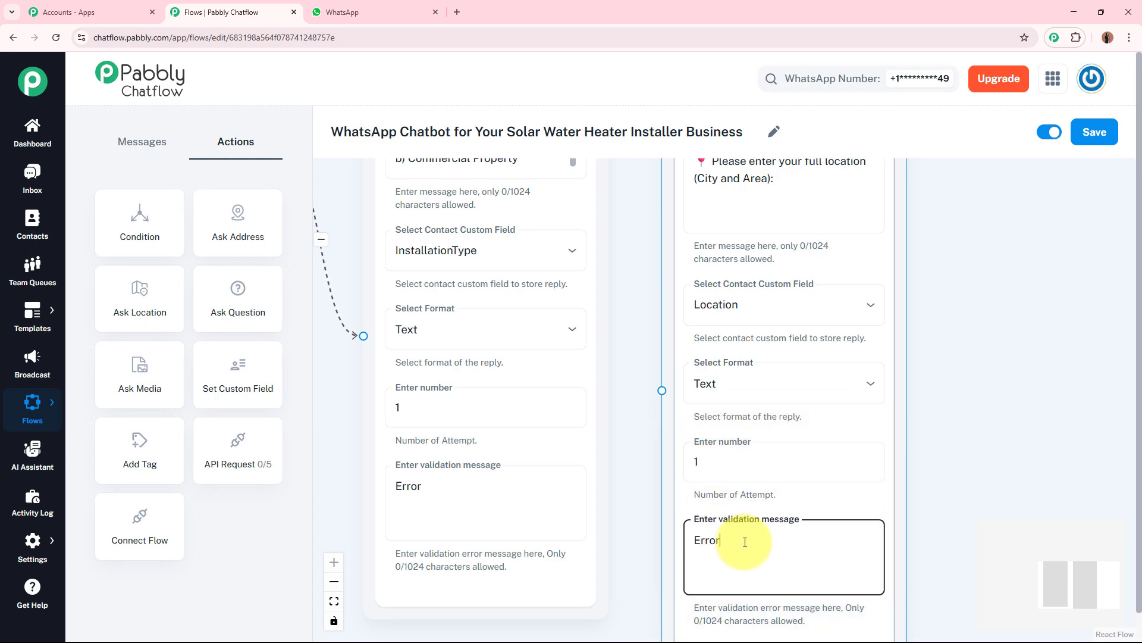
{"action": "left_click", "coordinate": [1011, 458]}
Step: Connect the installation-type question node to the location question node
{"action": "scroll", "coordinate": [1011, 454], "scroll_direction": "down", "scroll_amount": 2}
{"action": "left_click_drag", "start_coordinate": [1012, 451], "coordinate": [991, 492]}
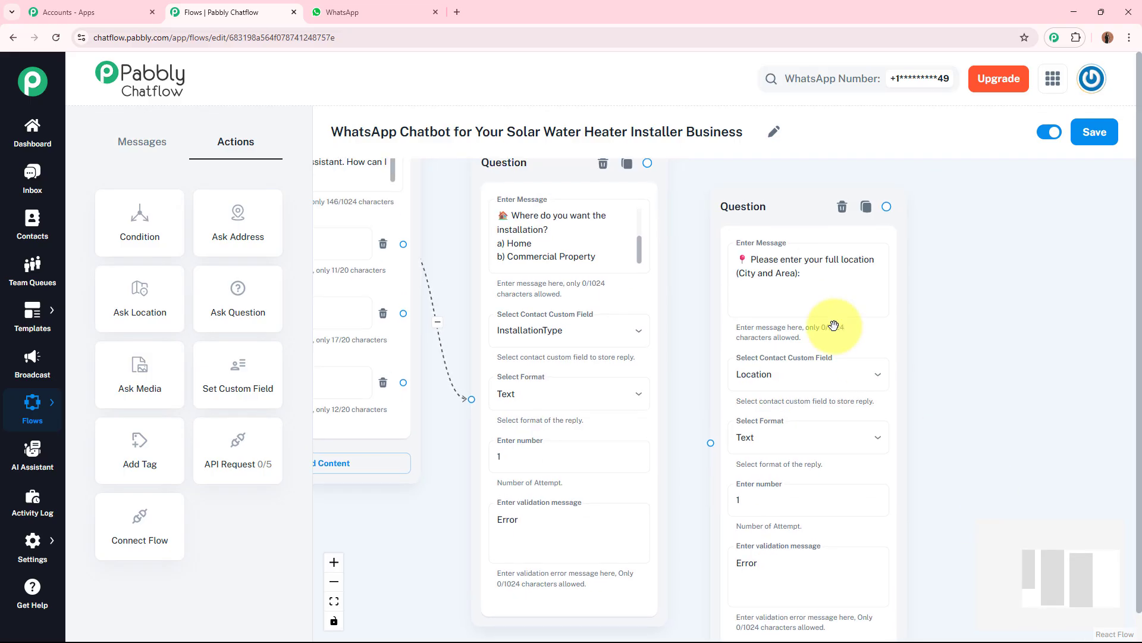
{"action": "left_click_drag", "start_coordinate": [768, 193], "coordinate": [761, 199]}
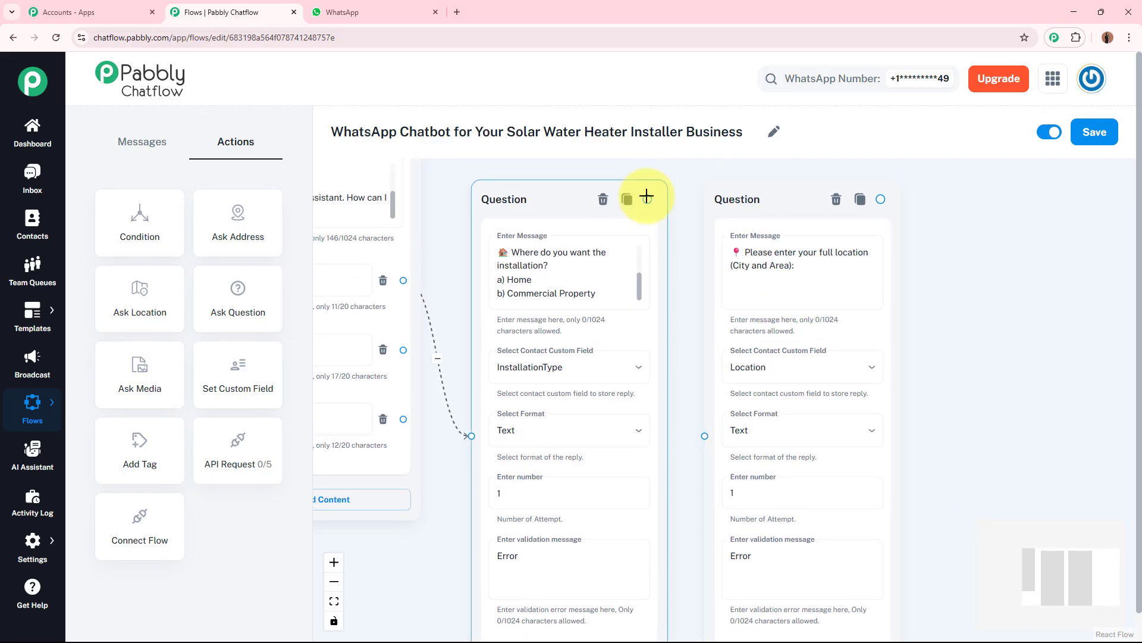
{"action": "left_click_drag", "start_coordinate": [647, 199], "coordinate": [704, 436]}
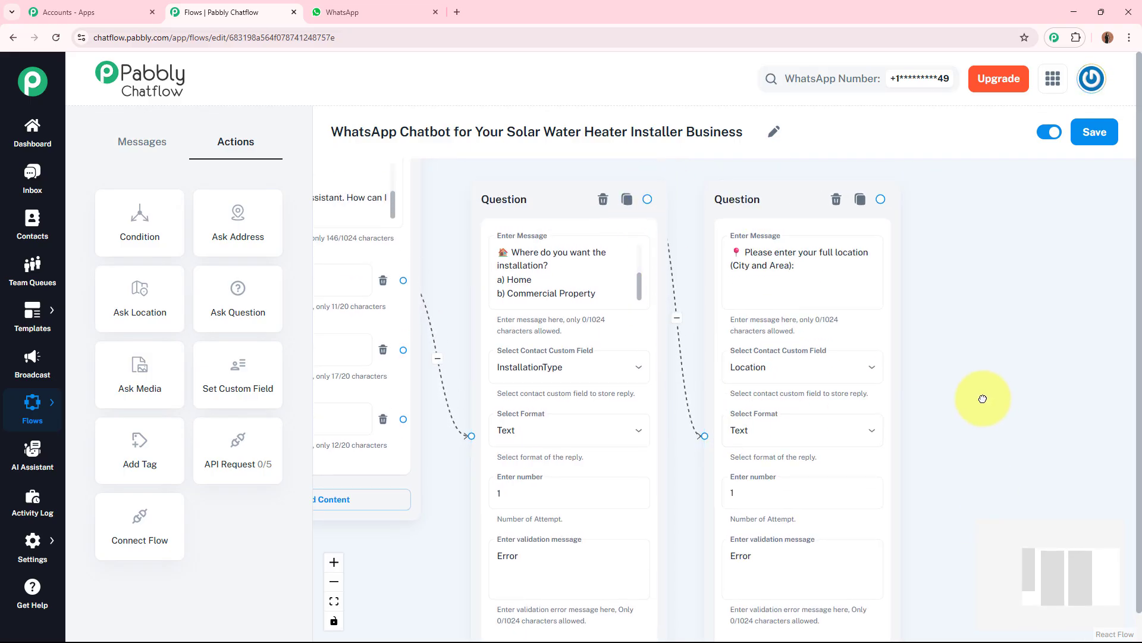
Step: Review the chain of question nodes for capacity, current heater type and full name across the canvas
{"action": "left_click_drag", "start_coordinate": [977, 395], "coordinate": [924, 393]}
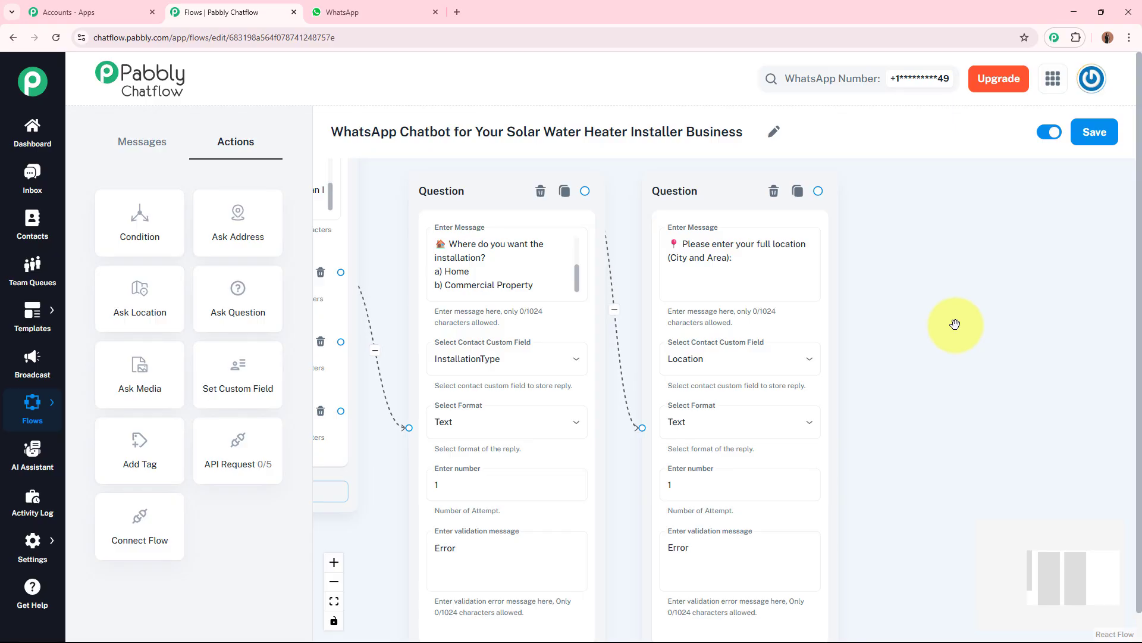
{"action": "left_click_drag", "start_coordinate": [955, 323], "coordinate": [825, 301]}
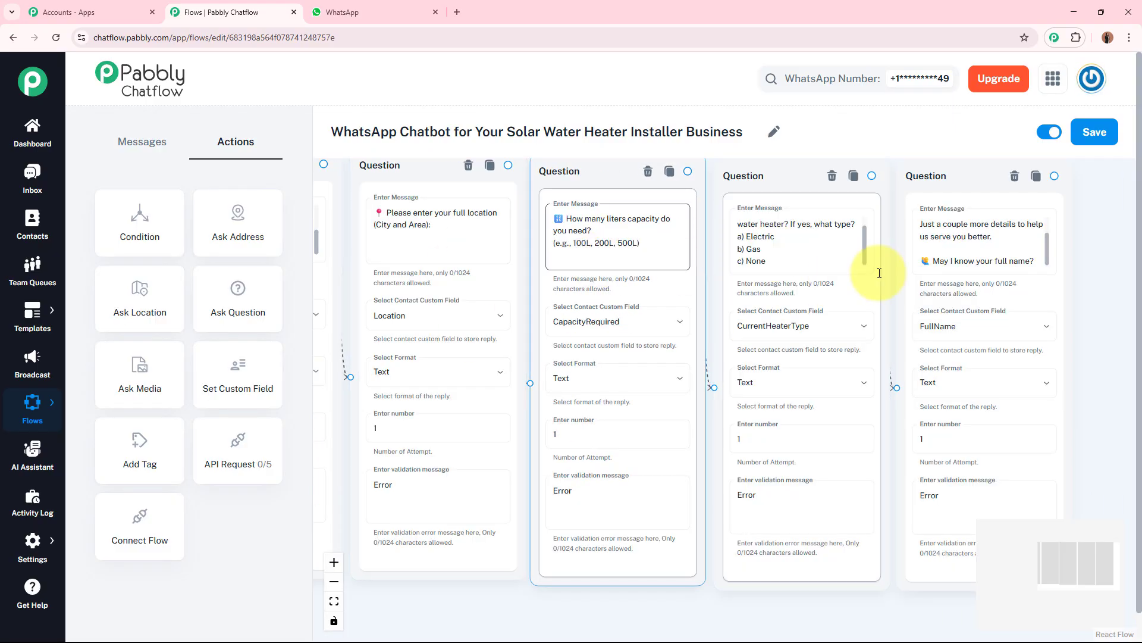
{"action": "scroll", "coordinate": [700, 247], "scroll_direction": "up", "scroll_amount": 3}
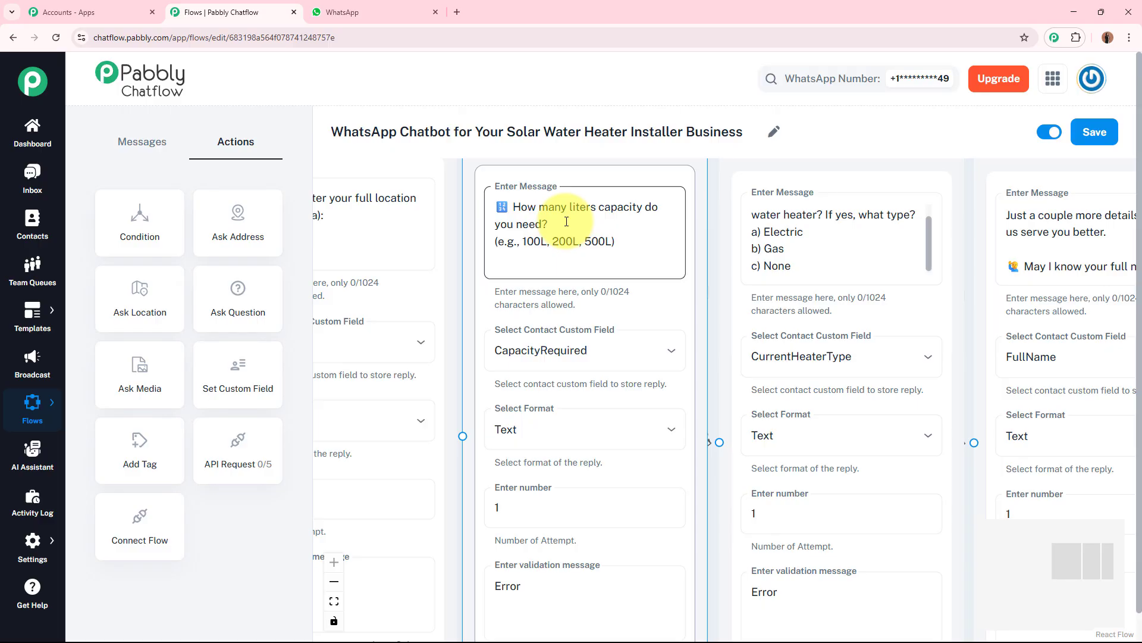
{"action": "left_click", "coordinate": [565, 241]}
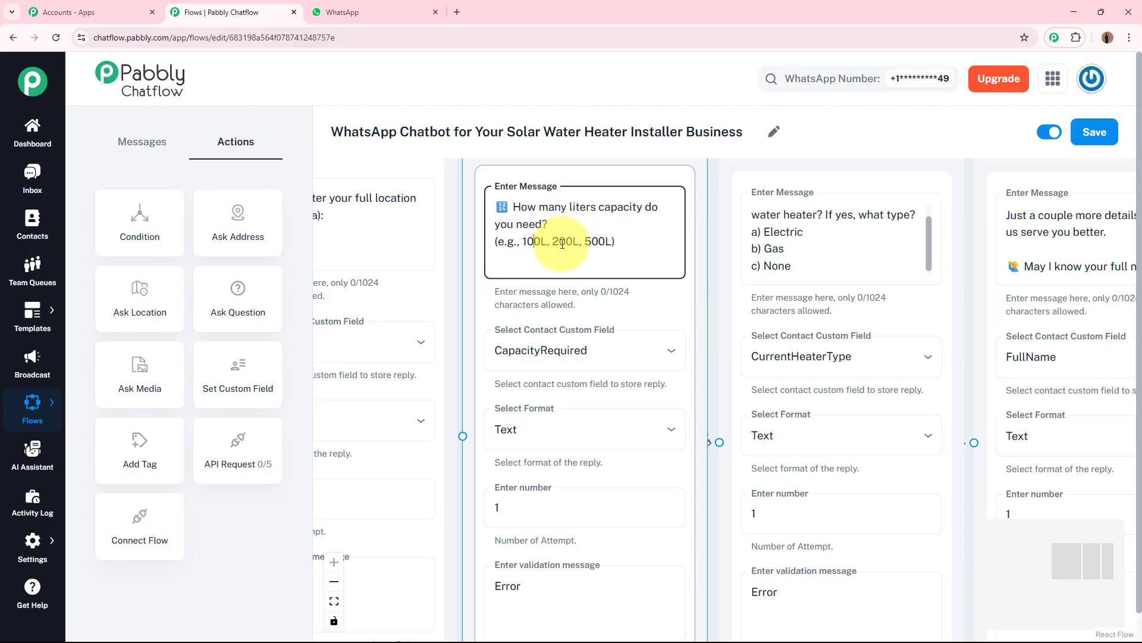
{"action": "left_click", "coordinate": [602, 241]}
{"action": "left_click", "coordinate": [833, 197]}
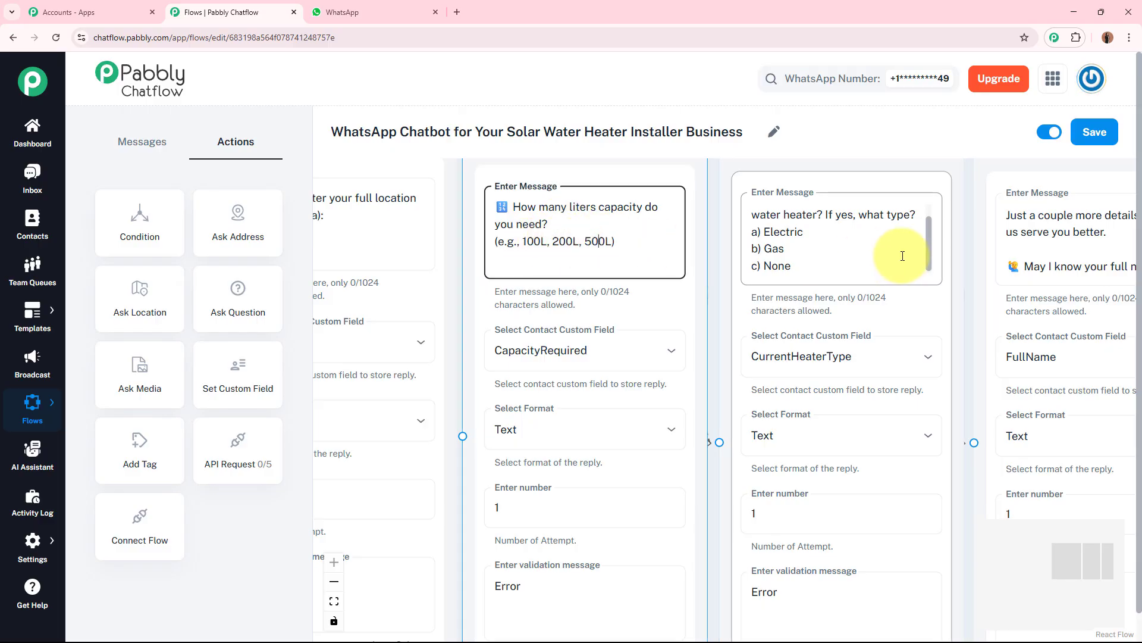
{"action": "scroll", "coordinate": [931, 223], "scroll_direction": "up", "scroll_amount": 1}
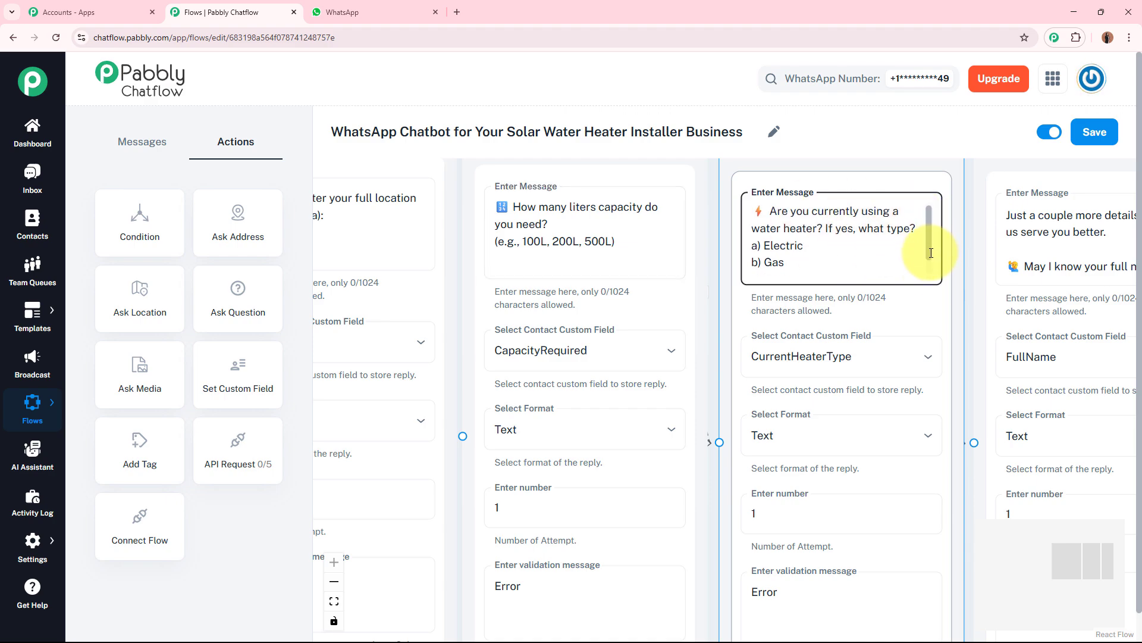
{"action": "scroll", "coordinate": [934, 245], "scroll_direction": "down", "scroll_amount": 1}
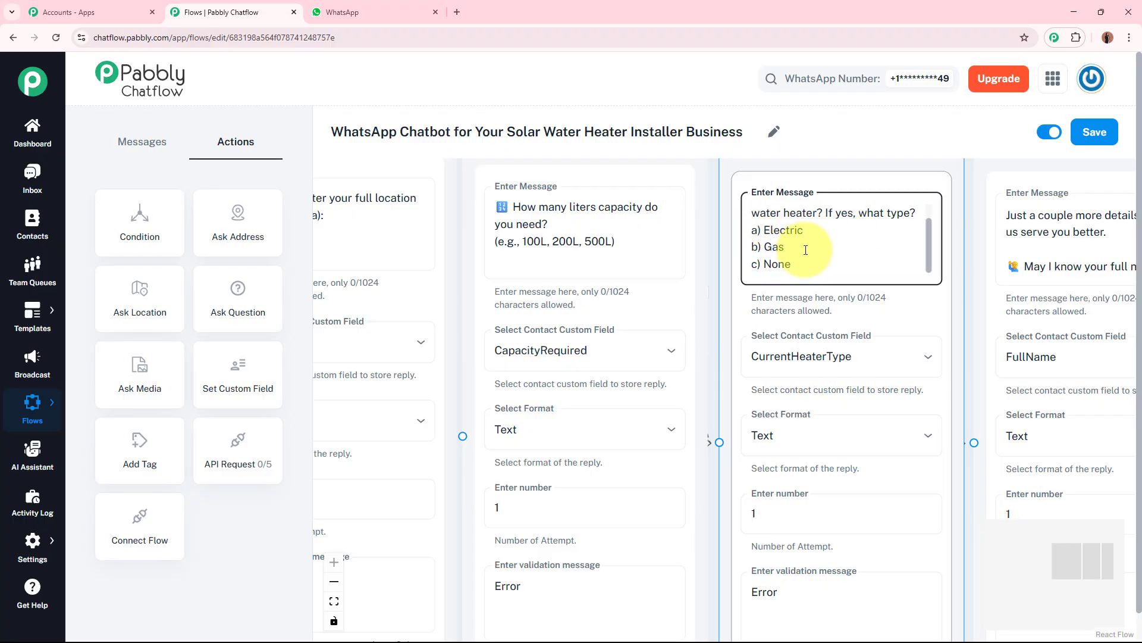
{"action": "scroll", "coordinate": [807, 248], "scroll_direction": "down", "scroll_amount": 2}
{"action": "left_click_drag", "start_coordinate": [1047, 257], "coordinate": [845, 270]}
{"action": "scroll", "coordinate": [907, 261], "scroll_direction": "up", "scroll_amount": 3}
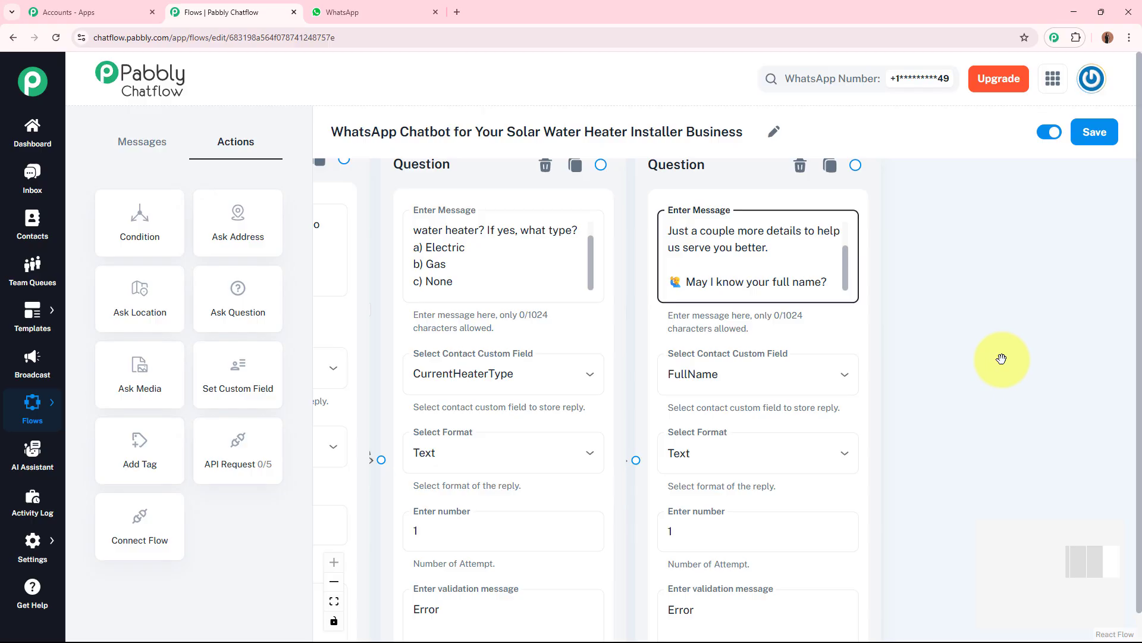
{"action": "scroll", "coordinate": [740, 311], "scroll_direction": "down", "scroll_amount": 3}
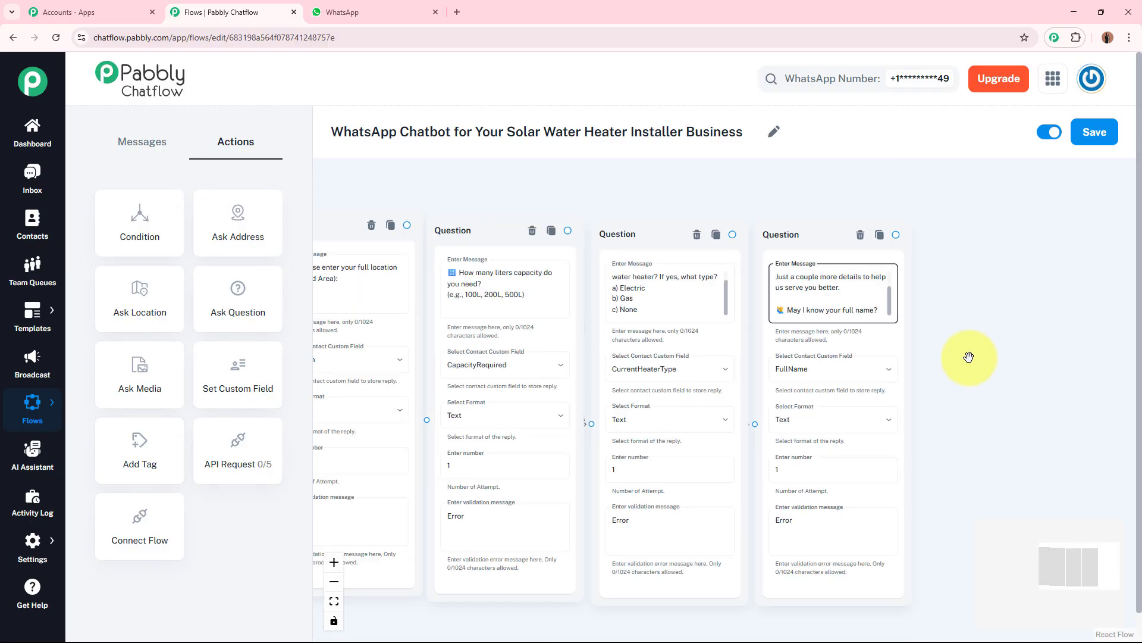
{"action": "scroll", "coordinate": [680, 591], "scroll_direction": "down", "scroll_amount": 2}
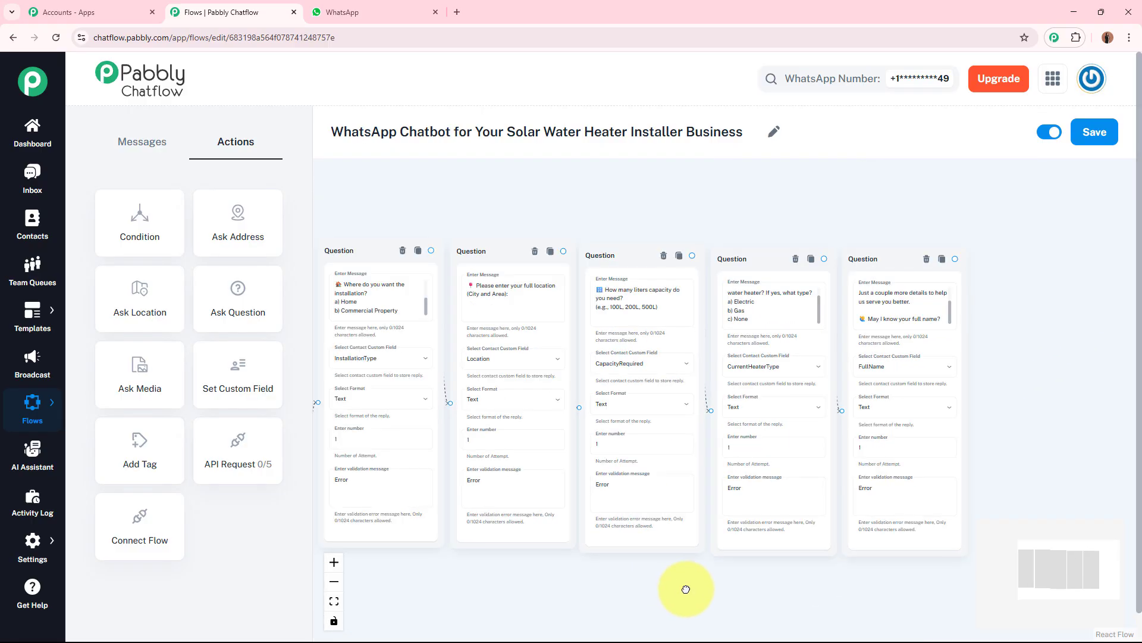
{"action": "left_click_drag", "start_coordinate": [683, 592], "coordinate": [841, 523]}
{"action": "scroll", "coordinate": [357, 491], "scroll_direction": "up", "scroll_amount": 2}
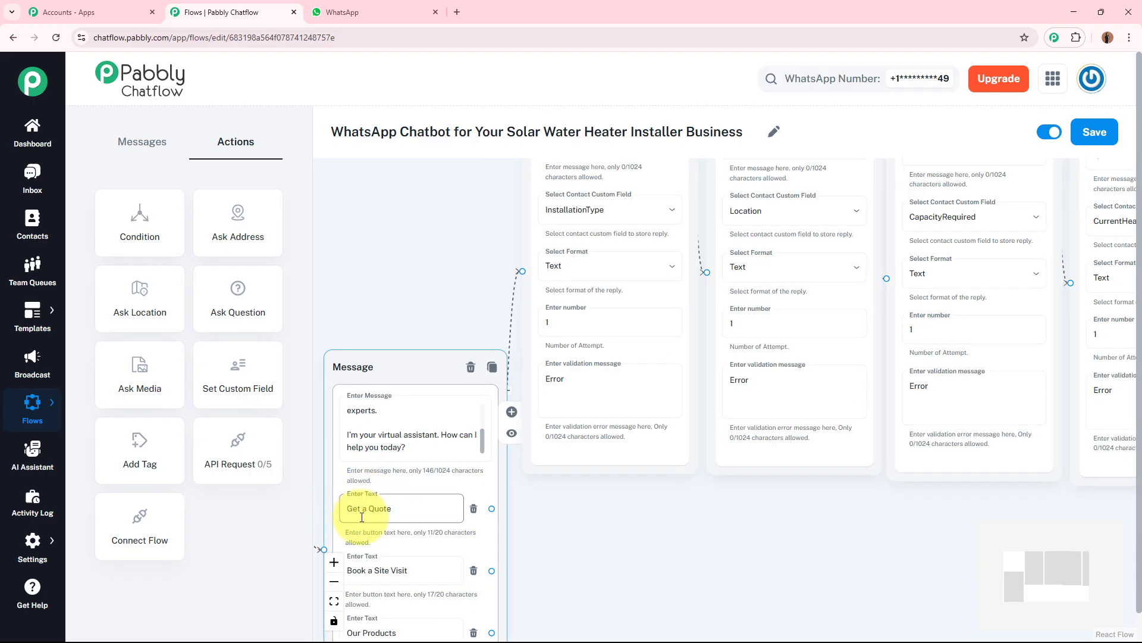
{"action": "scroll", "coordinate": [651, 531], "scroll_direction": "up", "scroll_amount": 2}
{"action": "scroll", "coordinate": [651, 531], "scroll_direction": "down", "scroll_amount": 2}
{"action": "left_click_drag", "start_coordinate": [649, 531], "coordinate": [592, 530]}
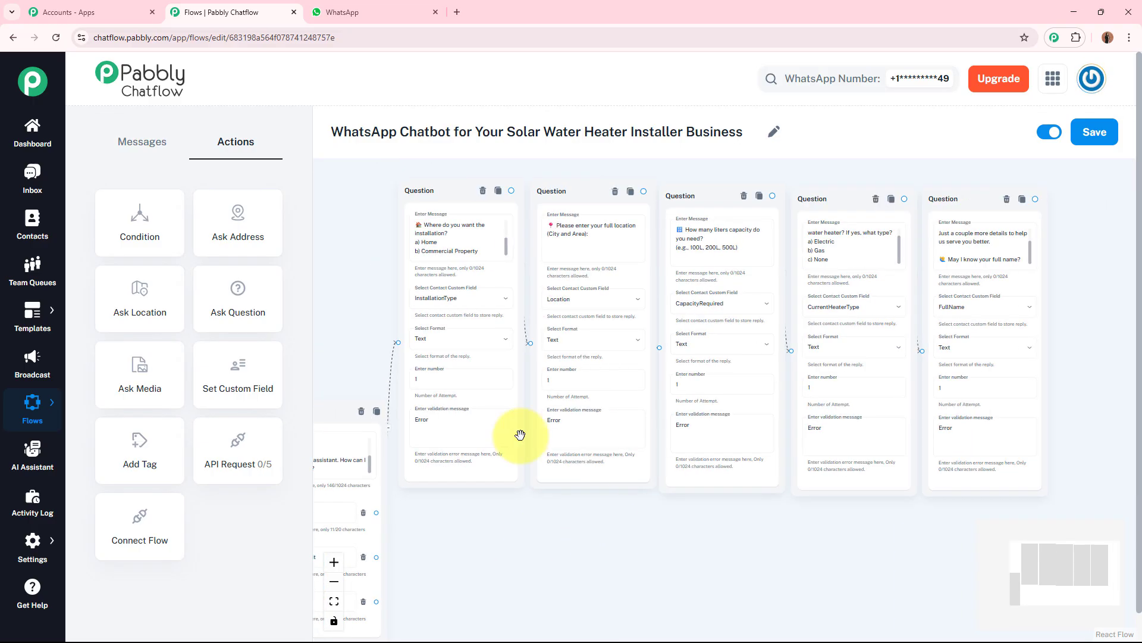
{"action": "left_click_drag", "start_coordinate": [885, 548], "coordinate": [583, 521]}
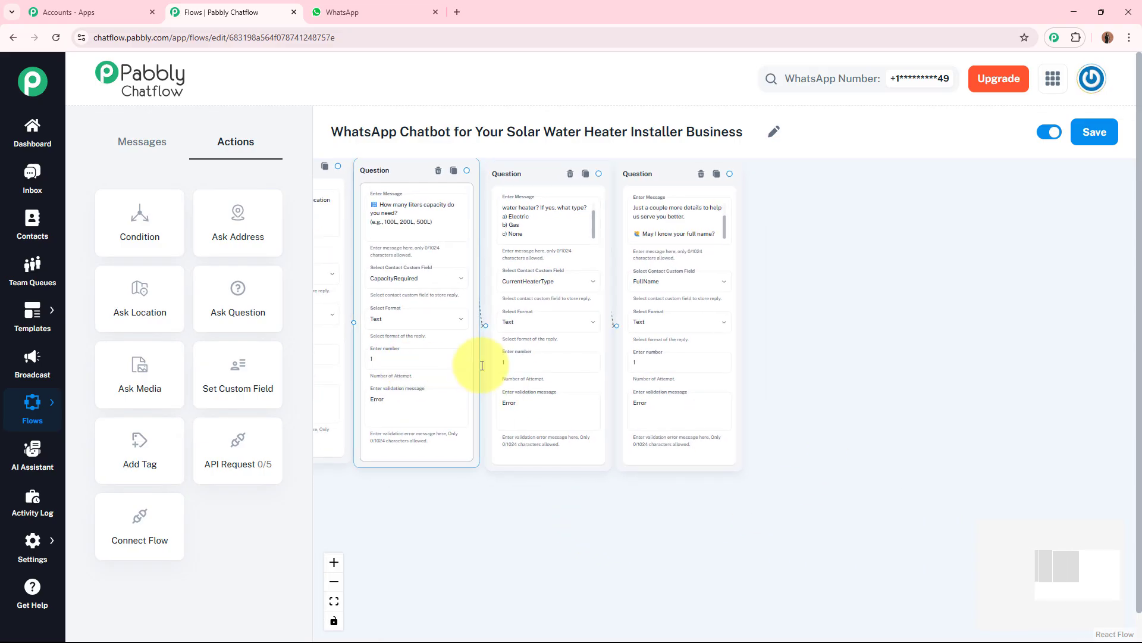
{"action": "scroll", "coordinate": [793, 373], "scroll_direction": "up", "scroll_amount": 5}
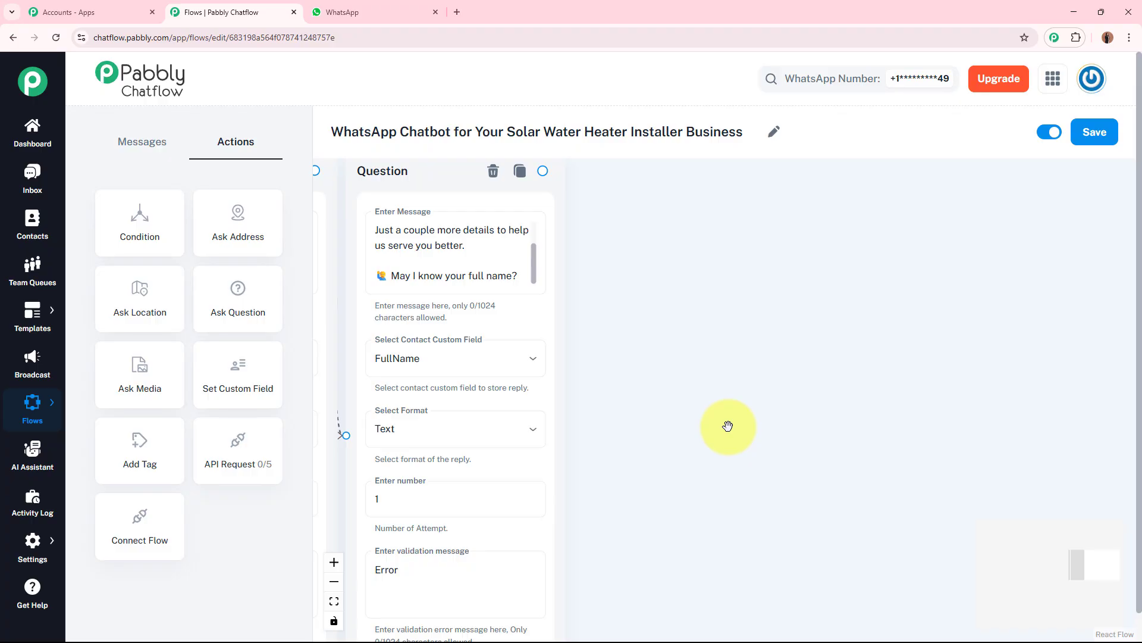
{"action": "scroll", "coordinate": [543, 171], "scroll_direction": "up", "scroll_amount": 1}
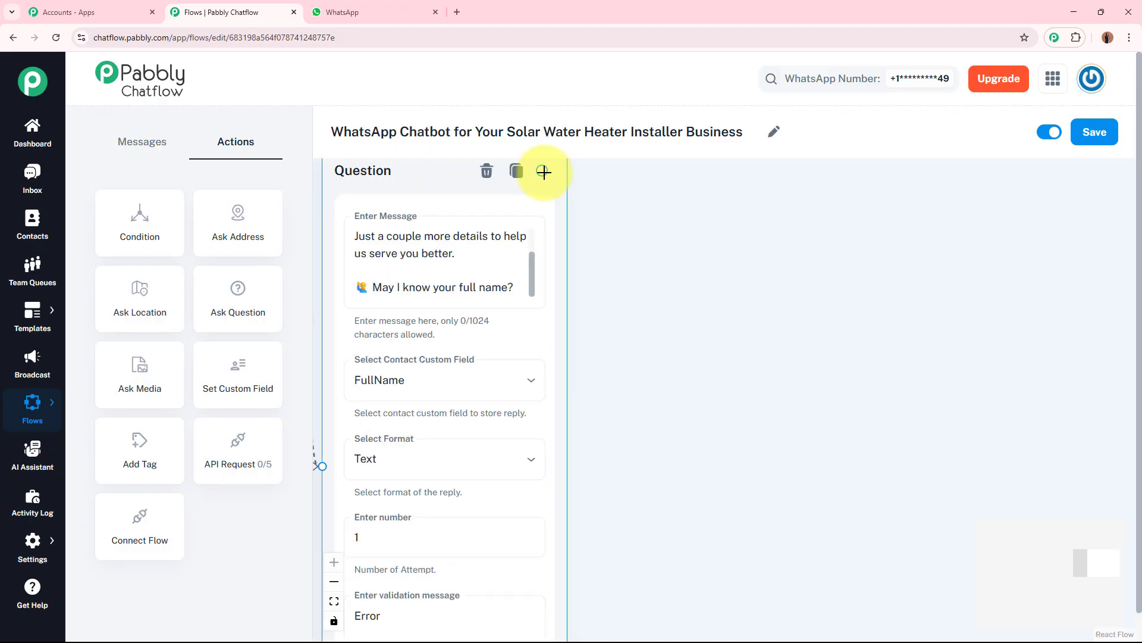
Step: Add a Text + Button message node connected after the full-name question node
{"action": "left_click_drag", "start_coordinate": [542, 170], "coordinate": [612, 242]}
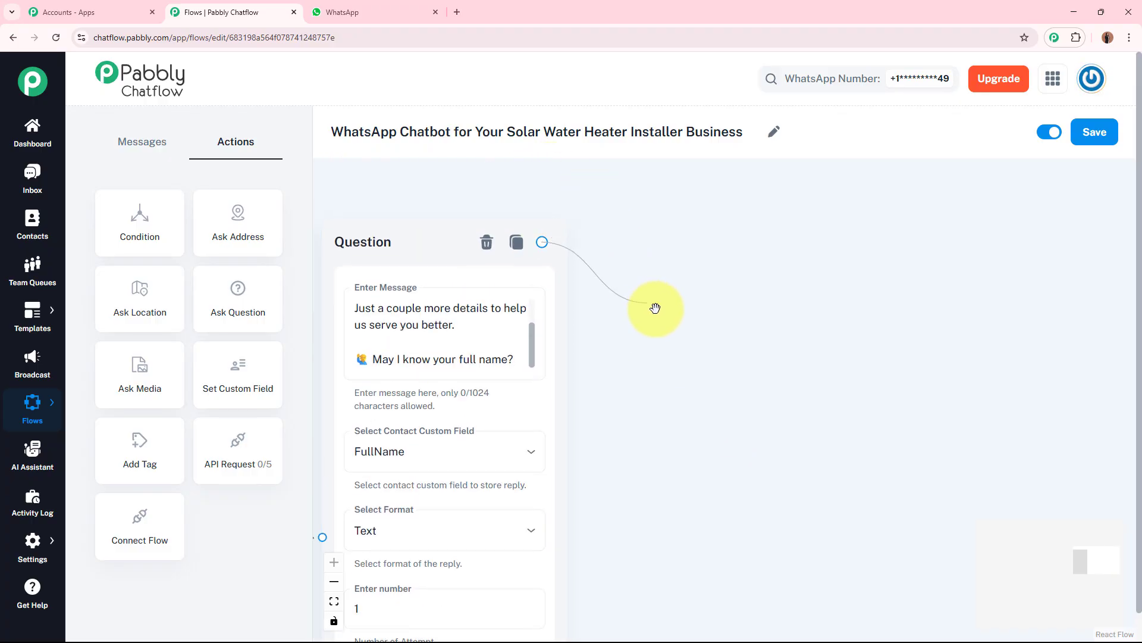
{"action": "left_click_drag", "start_coordinate": [782, 317], "coordinate": [784, 315]}
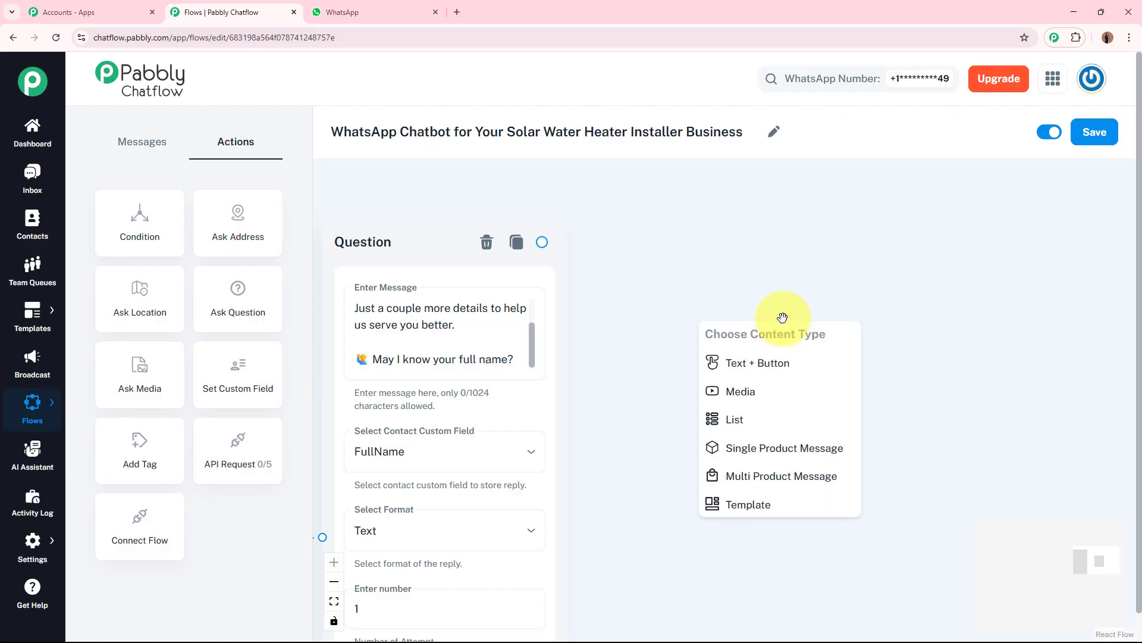
{"action": "left_click", "coordinate": [780, 366]}
{"action": "left_click", "coordinate": [793, 357]}
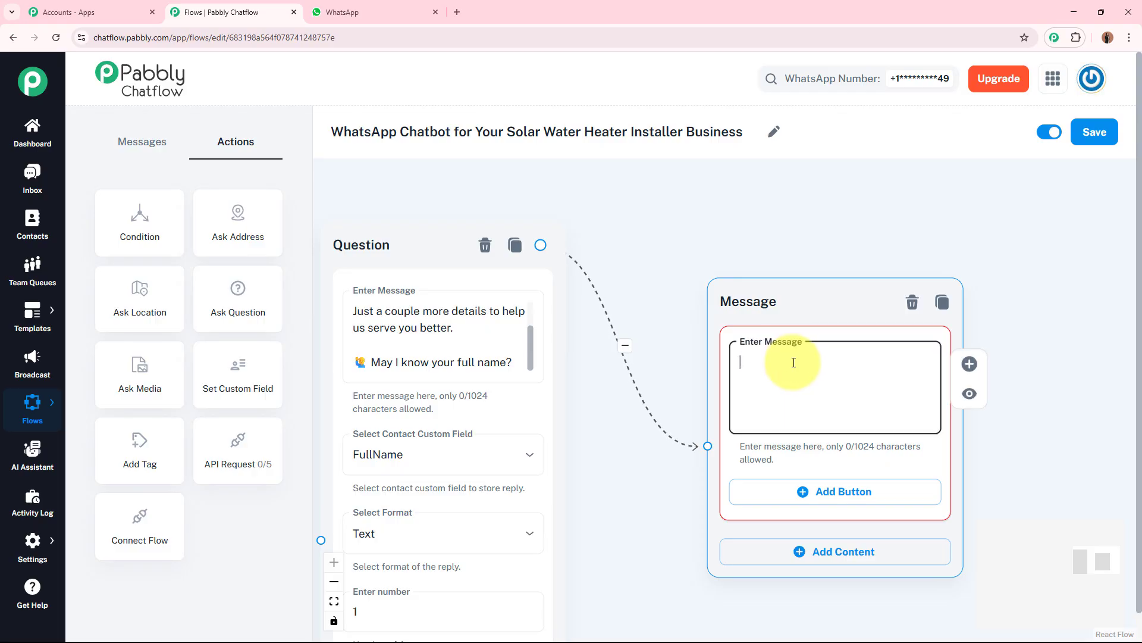
Step: Paste the quote summary message thanking $FullName and listing the collected details into the new message node
{"action": "key", "text": "ctrl+v"}
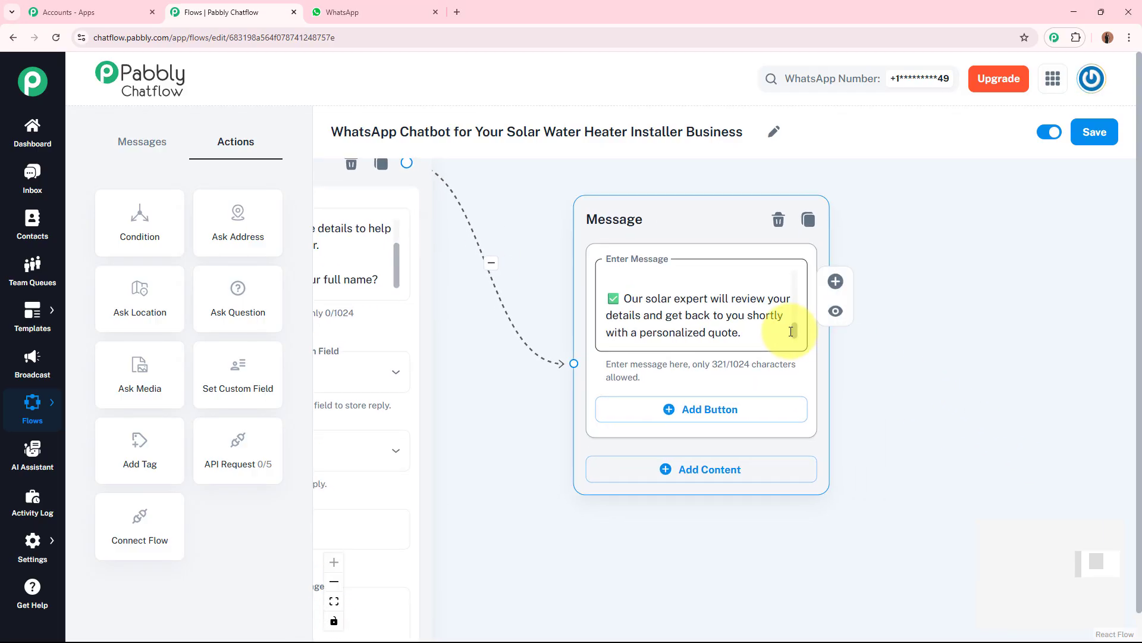
{"action": "left_click_drag", "start_coordinate": [796, 330], "coordinate": [793, 275]}
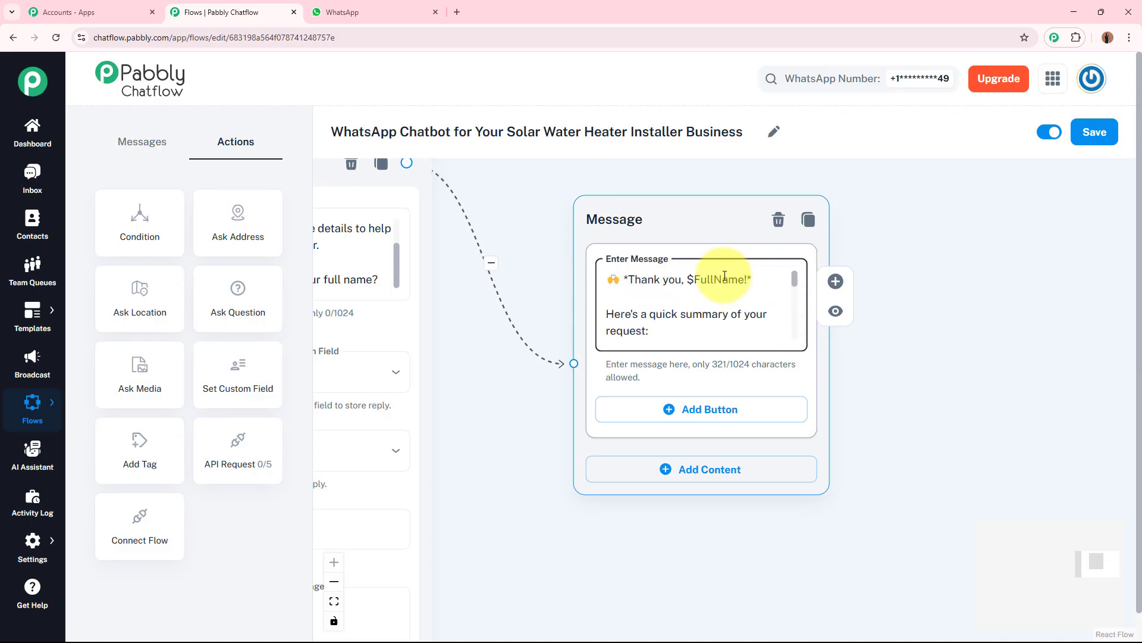
{"action": "left_click_drag", "start_coordinate": [913, 359], "coordinate": [1134, 342]}
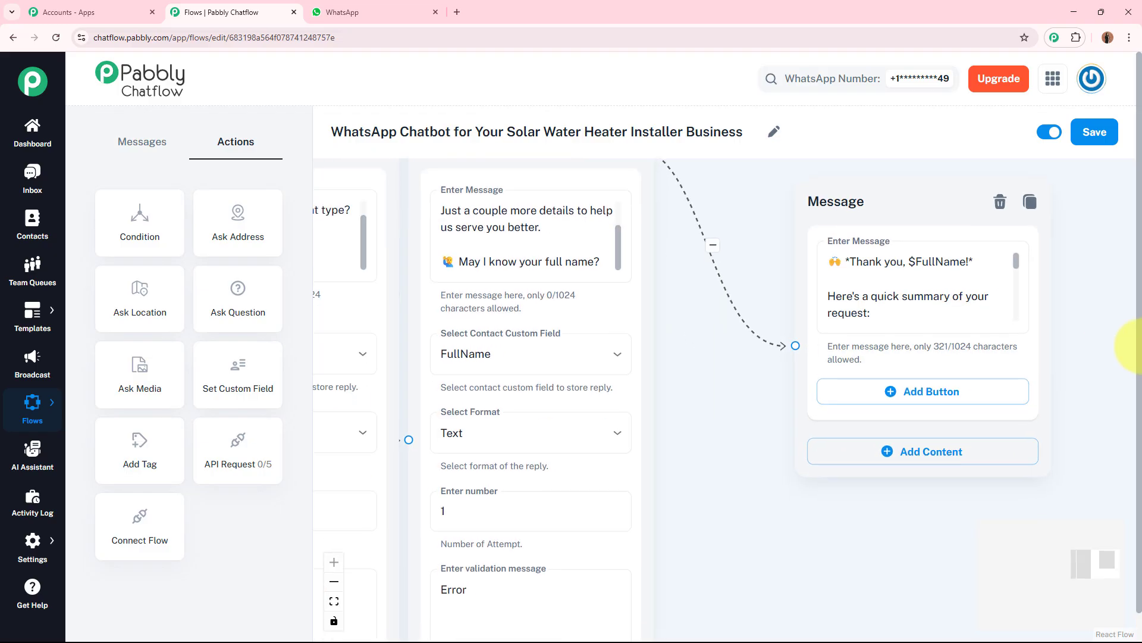
Step: Review the summary message's placeholders against the full-name question's custom field and the other saved fields
{"action": "left_click", "coordinate": [533, 260]}
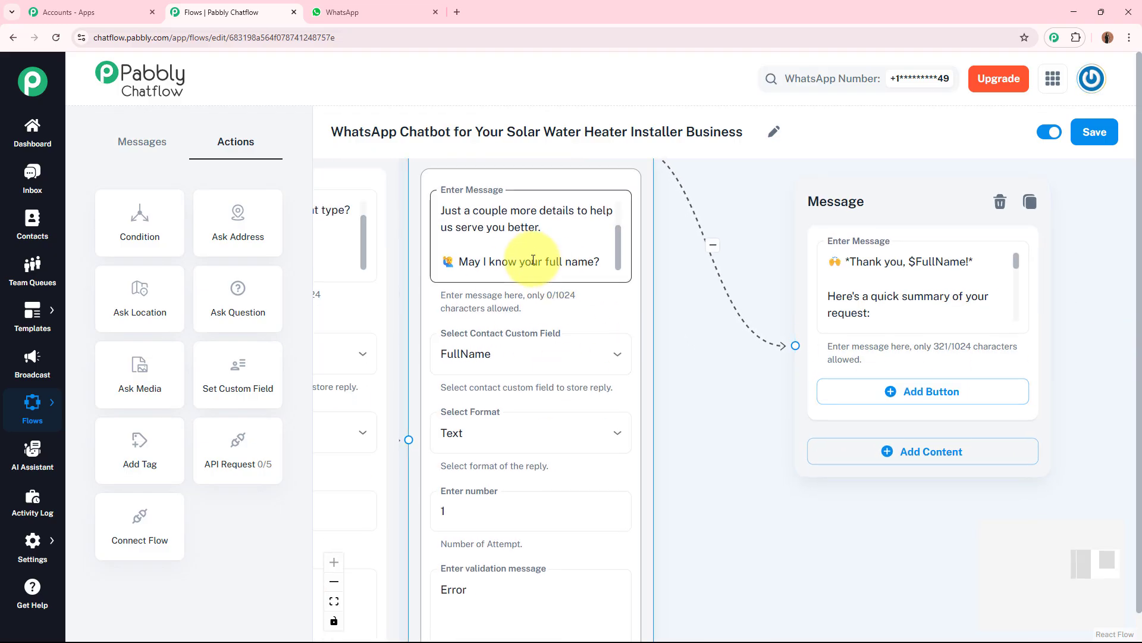
{"action": "left_click_drag", "start_coordinate": [484, 163], "coordinate": [536, 289]}
{"action": "left_click_drag", "start_coordinate": [831, 275], "coordinate": [885, 180]}
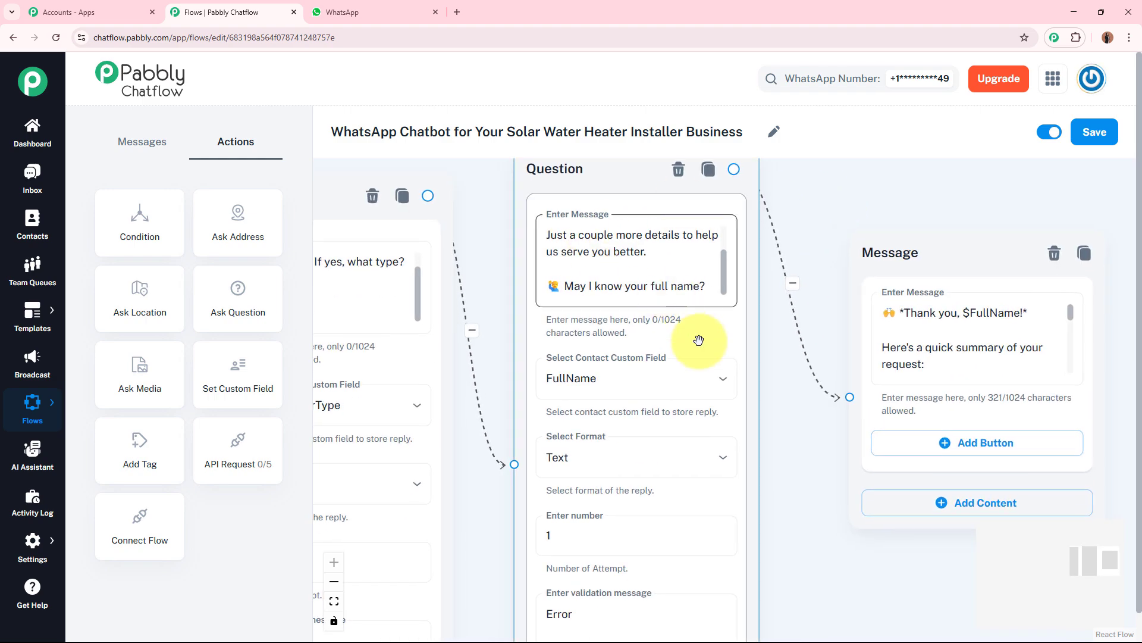
{"action": "left_click_drag", "start_coordinate": [790, 434], "coordinate": [770, 379]}
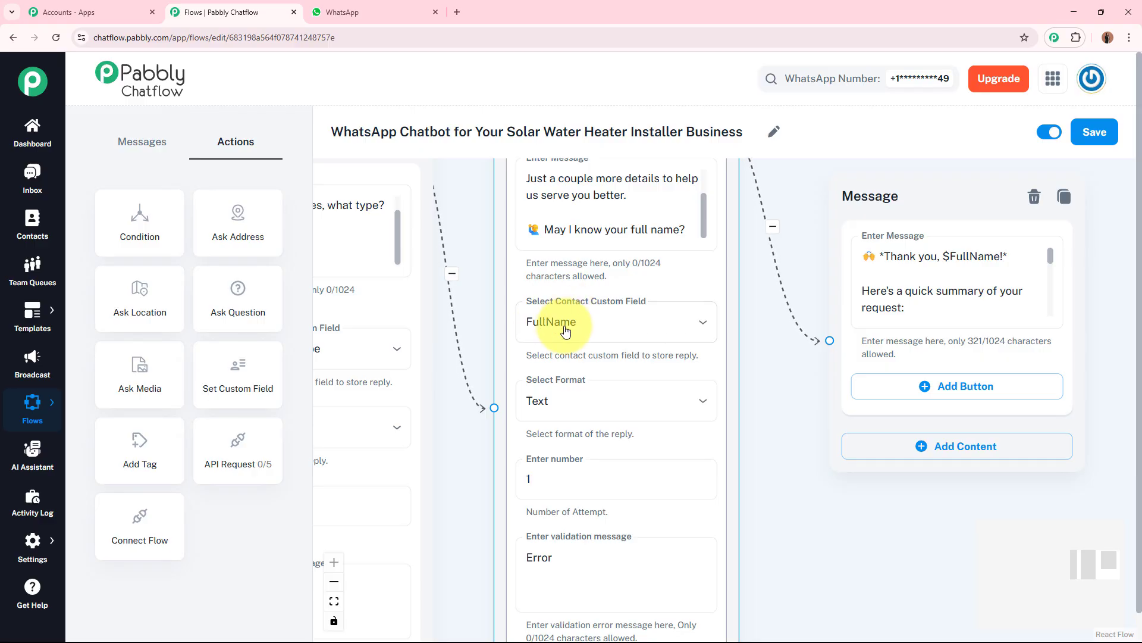
{"action": "left_click_drag", "start_coordinate": [774, 431], "coordinate": [547, 428]}
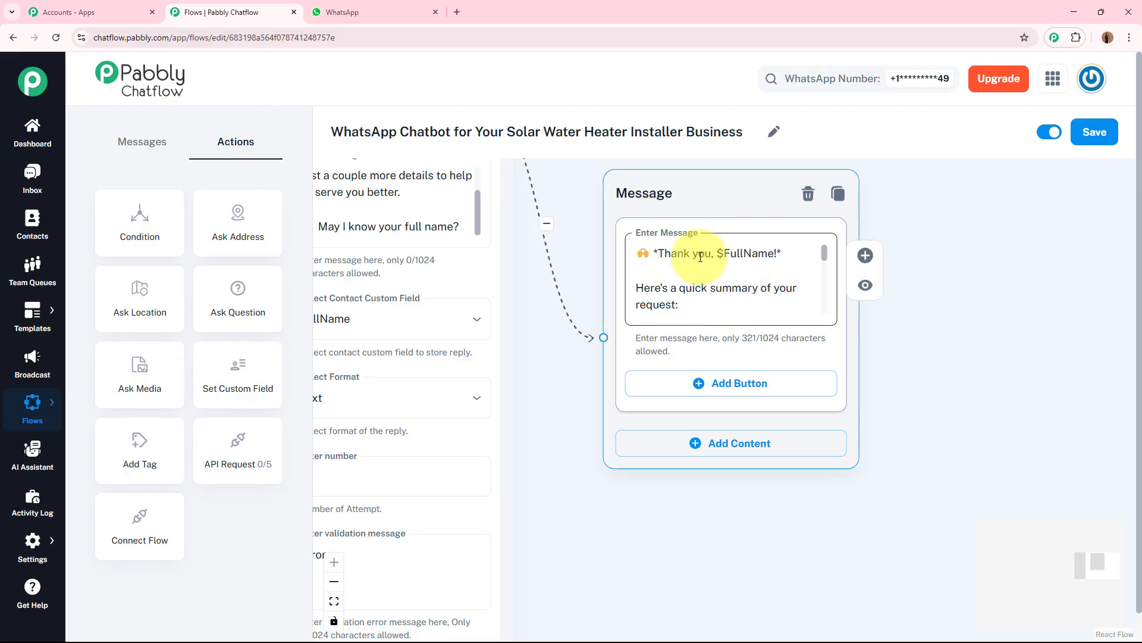
{"action": "left_click", "coordinate": [724, 255]}
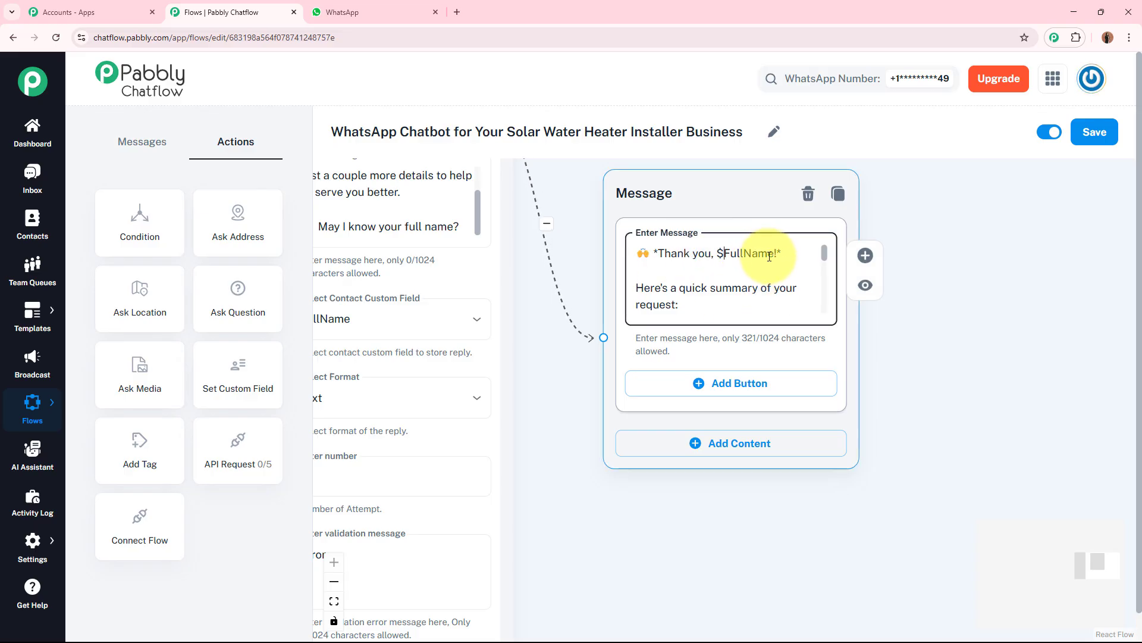
{"action": "left_click_drag", "start_coordinate": [551, 438], "coordinate": [604, 437]}
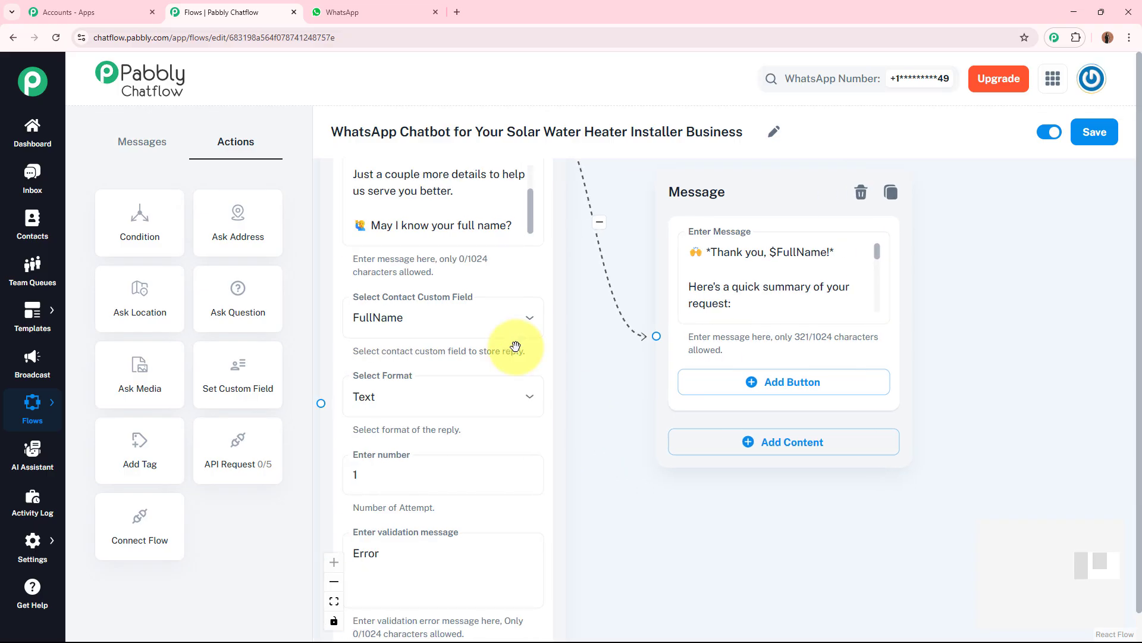
{"action": "double_click", "coordinate": [777, 251]}
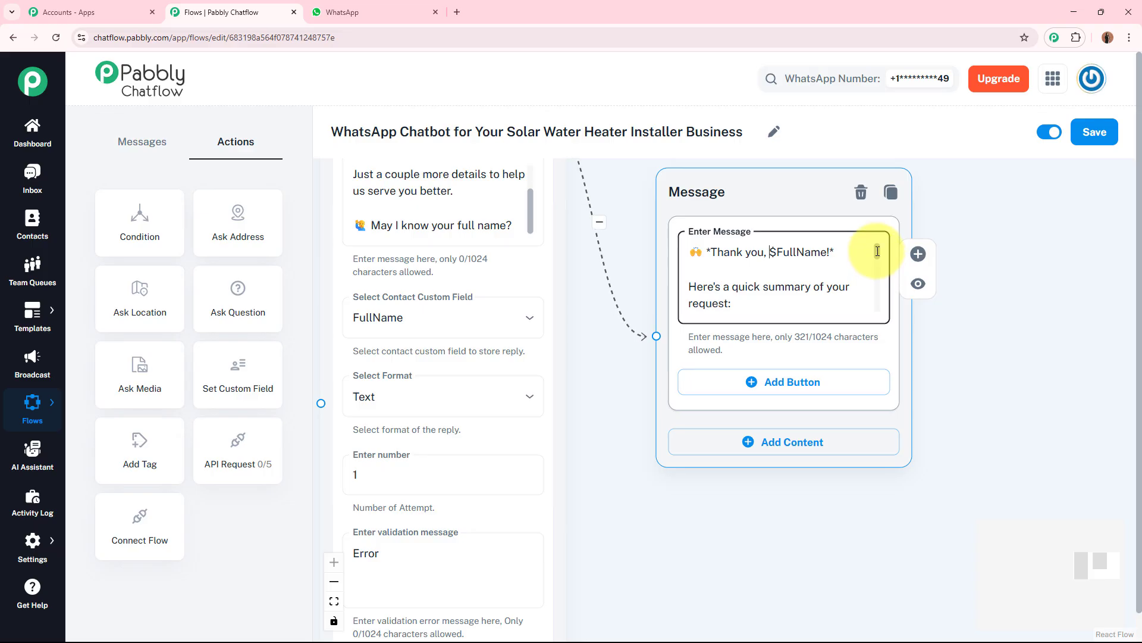
{"action": "scroll", "coordinate": [877, 250], "scroll_direction": "down", "scroll_amount": 1}
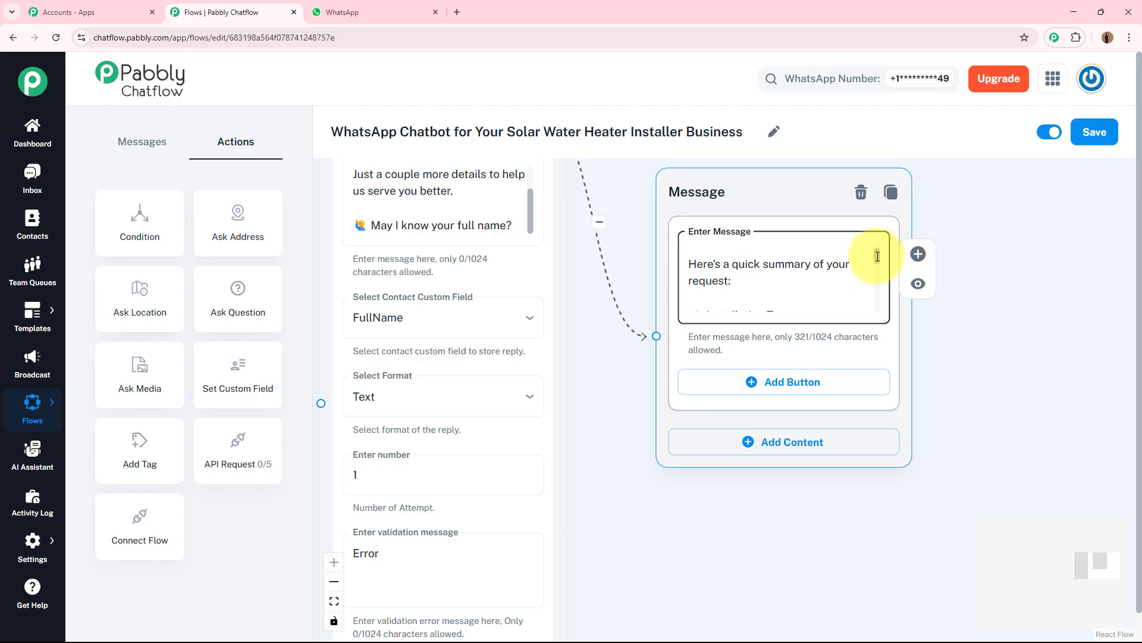
{"action": "scroll", "coordinate": [877, 257], "scroll_direction": "down", "scroll_amount": 4}
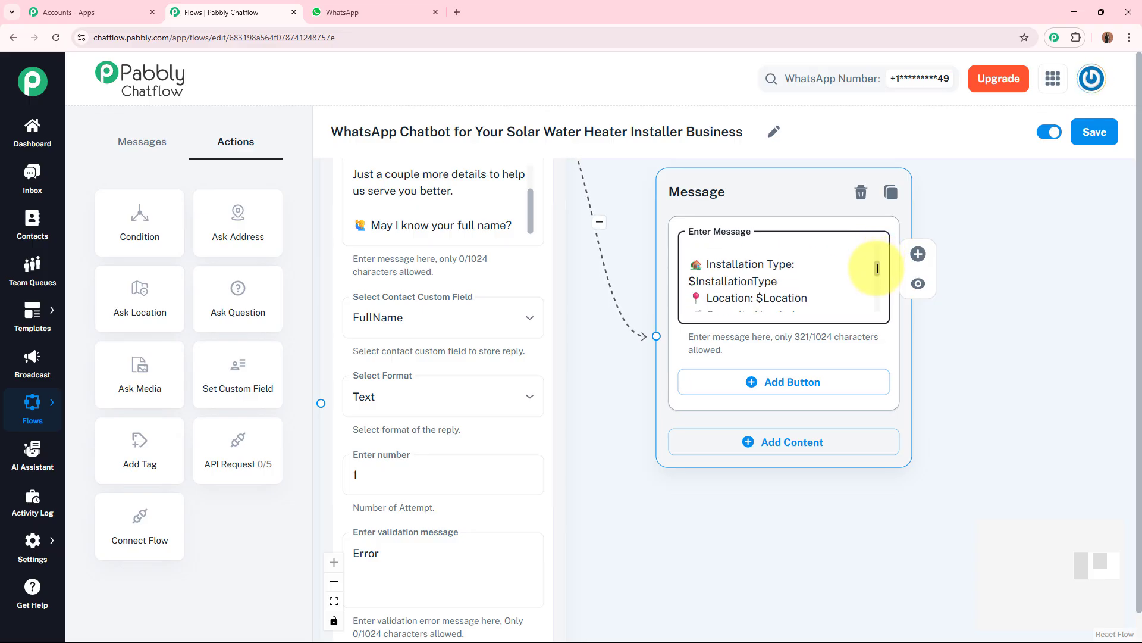
{"action": "scroll", "coordinate": [877, 271], "scroll_direction": "down", "scroll_amount": 1}
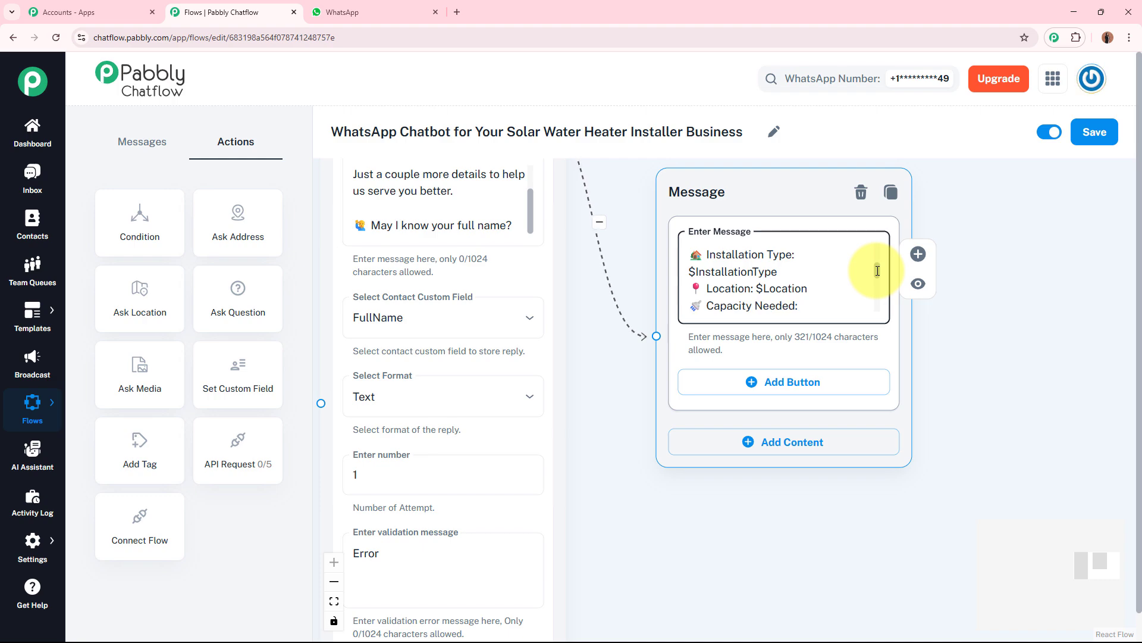
{"action": "scroll", "coordinate": [877, 271], "scroll_direction": "down", "scroll_amount": 3}
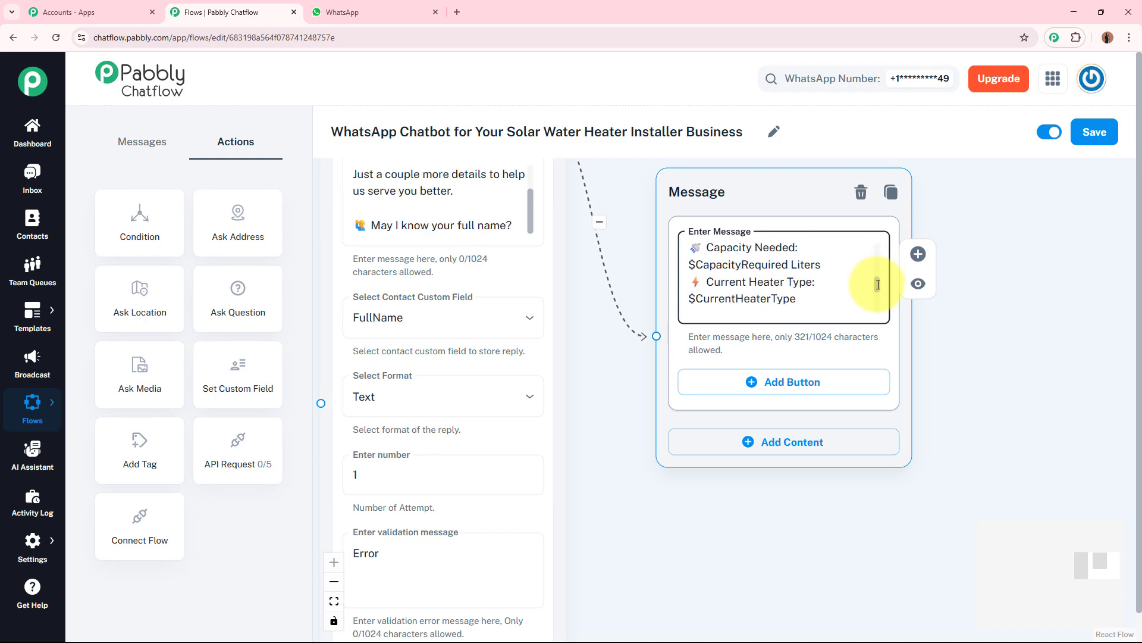
{"action": "scroll", "coordinate": [877, 288], "scroll_direction": "down", "scroll_amount": 1}
{"action": "scroll", "coordinate": [877, 280], "scroll_direction": "up", "scroll_amount": 4}
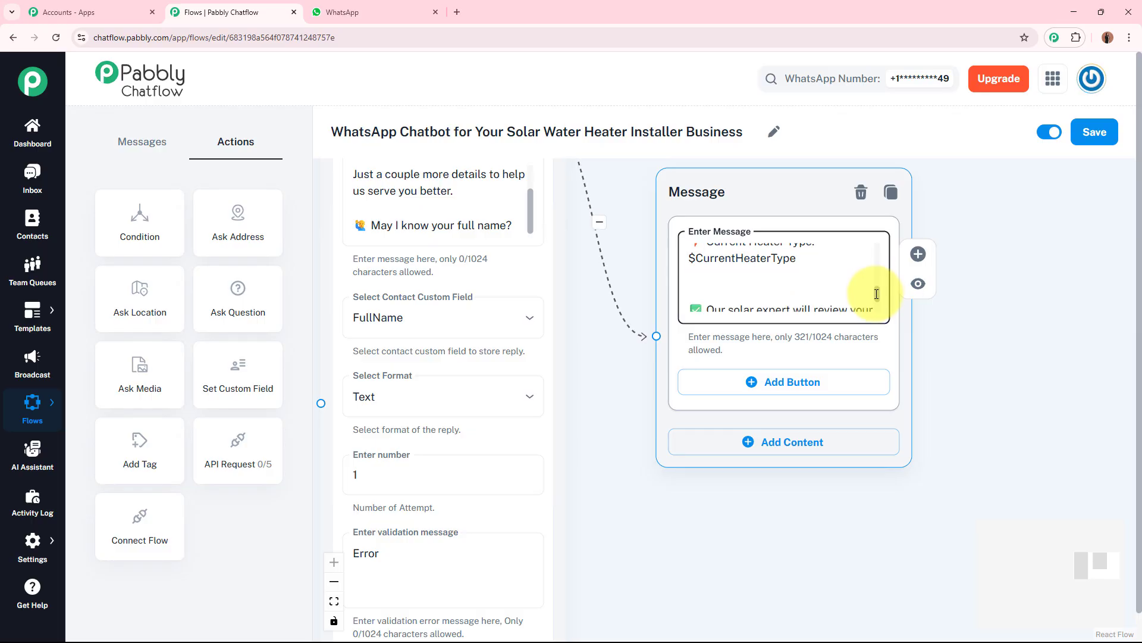
{"action": "left_click_drag", "start_coordinate": [876, 267], "coordinate": [874, 305]}
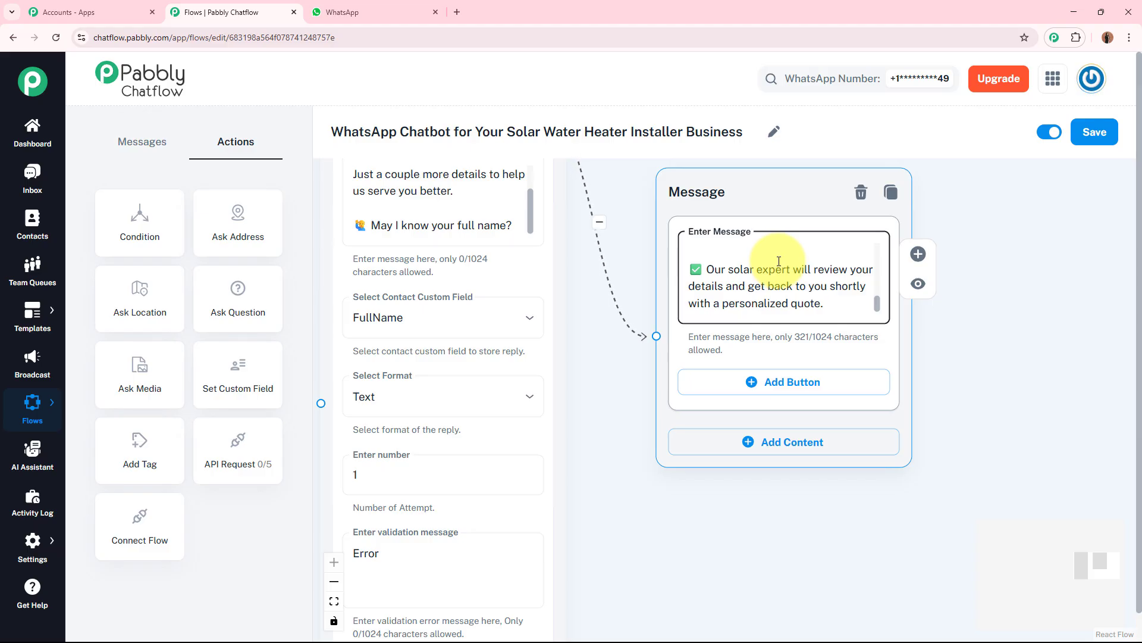
{"action": "left_click_drag", "start_coordinate": [880, 298], "coordinate": [883, 236]}
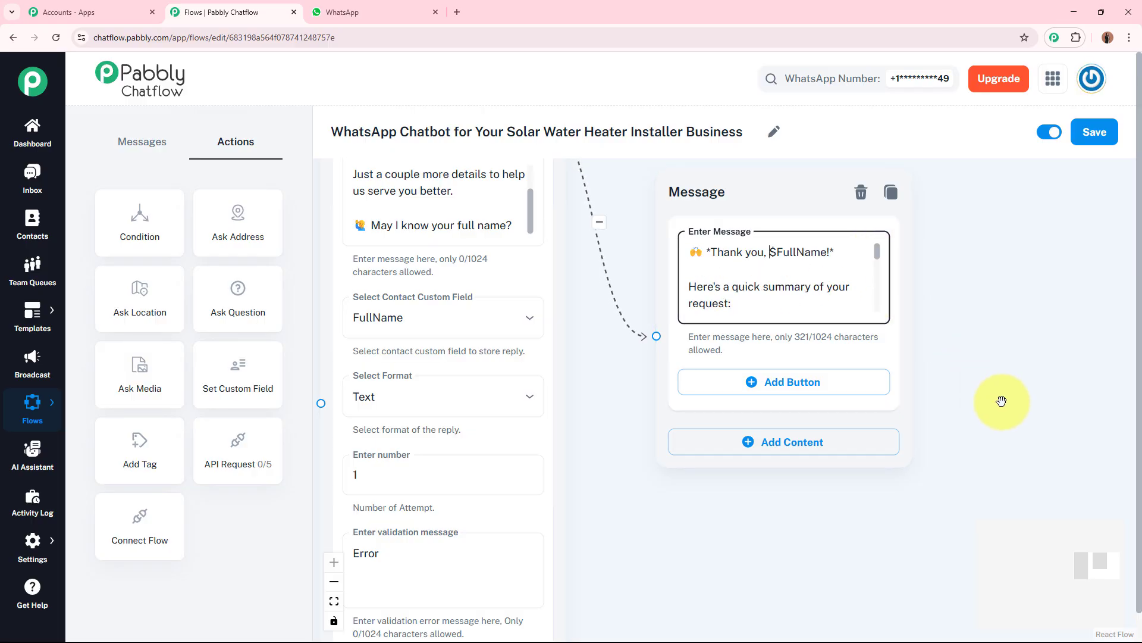
Step: Add a "Back to Main Menu" button to the summary message node
{"action": "scroll", "coordinate": [1002, 402], "scroll_direction": "down", "scroll_amount": 5}
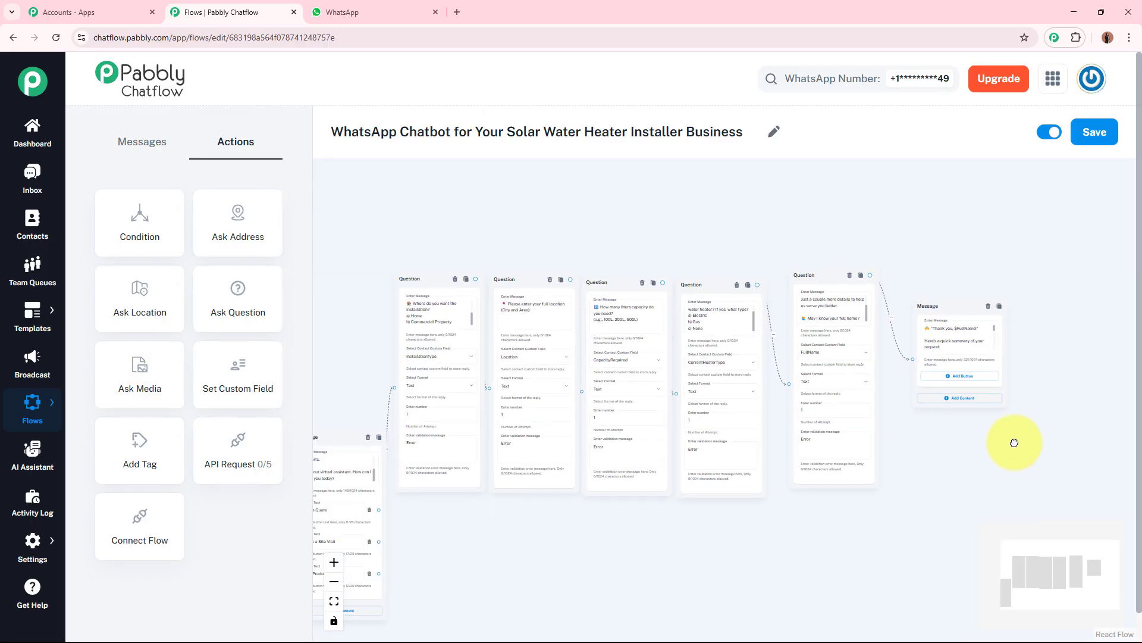
{"action": "left_click_drag", "start_coordinate": [866, 238], "coordinate": [847, 250]}
{"action": "left_click_drag", "start_coordinate": [974, 270], "coordinate": [937, 290]}
{"action": "left_click_drag", "start_coordinate": [1005, 262], "coordinate": [865, 174]}
{"action": "scroll", "coordinate": [907, 223], "scroll_direction": "up", "scroll_amount": 6}
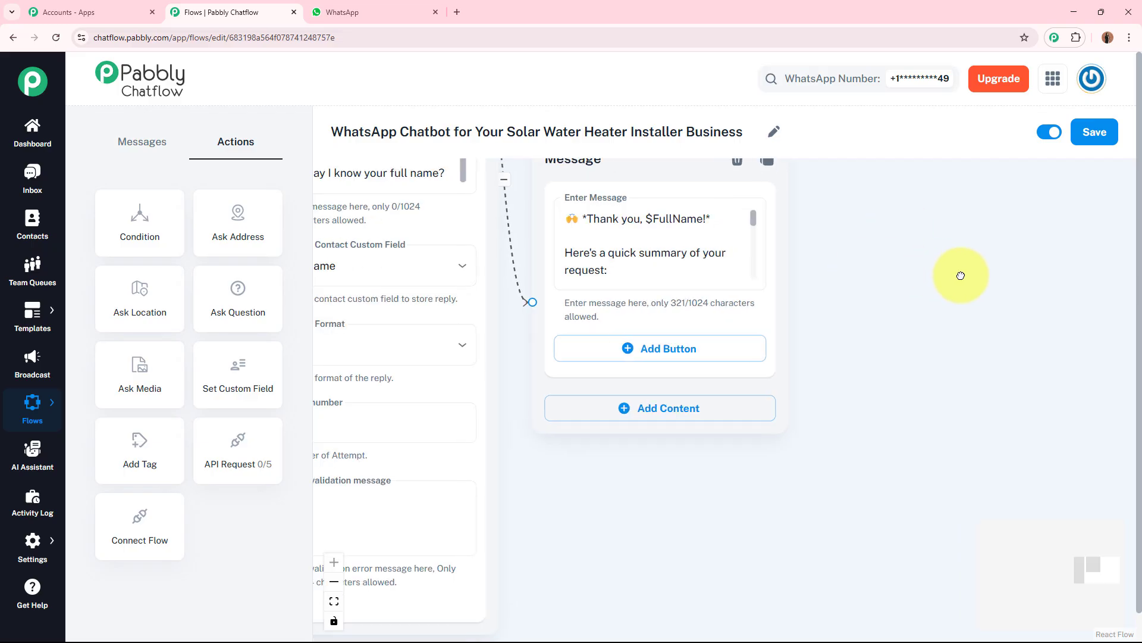
{"action": "left_click", "coordinate": [702, 356]}
{"action": "left_click", "coordinate": [717, 367]}
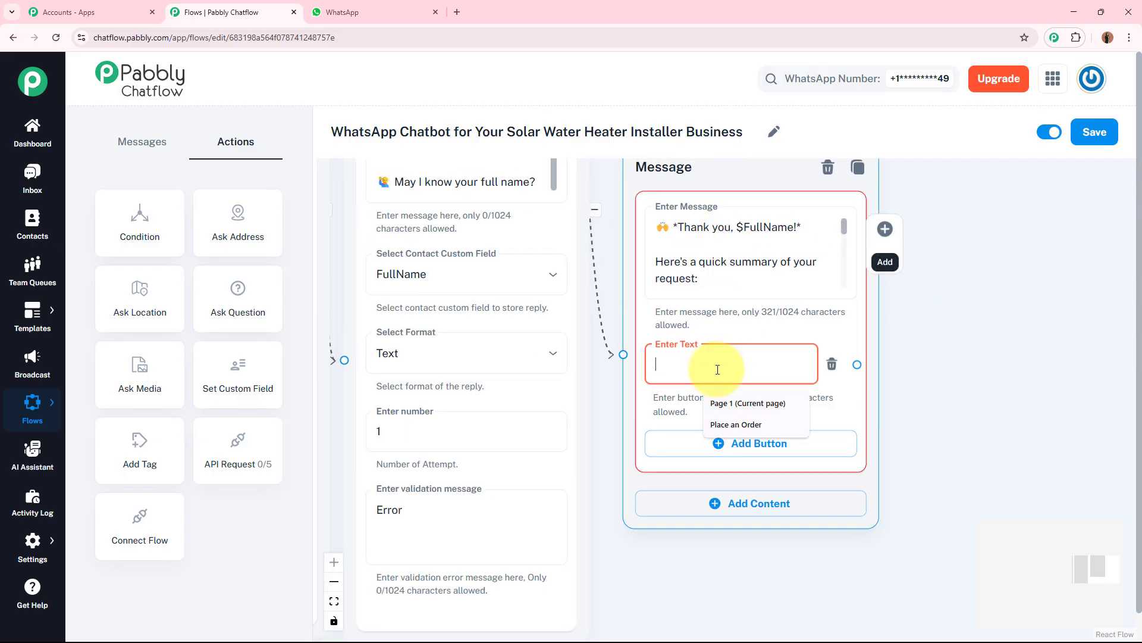
{"action": "type", "text": "Back to Main Menu"}
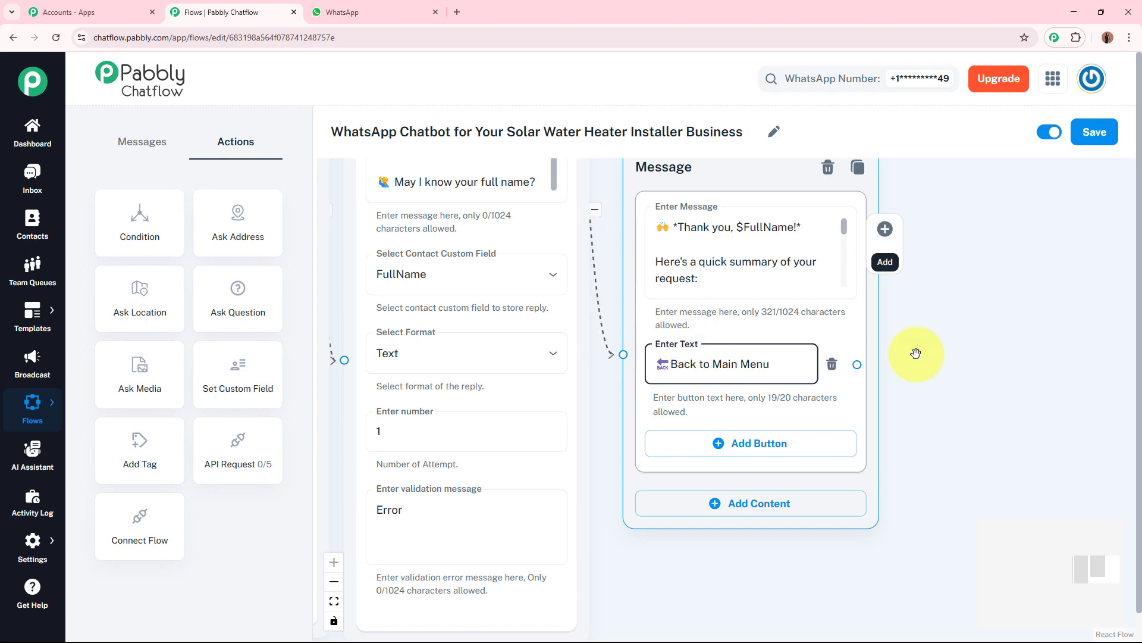
{"action": "left_click", "coordinate": [946, 358]}
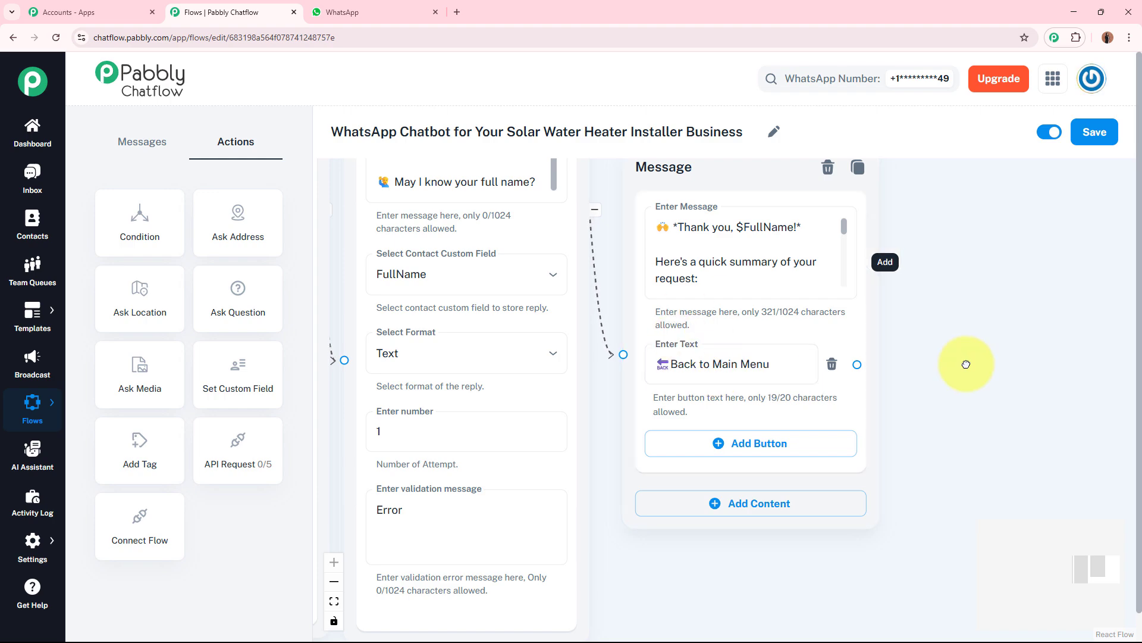
Step: Examine the welcome message node and its Get a Quote, Book a Site Visit and Our Products buttons
{"action": "scroll", "coordinate": [865, 376], "scroll_direction": "down", "scroll_amount": 3}
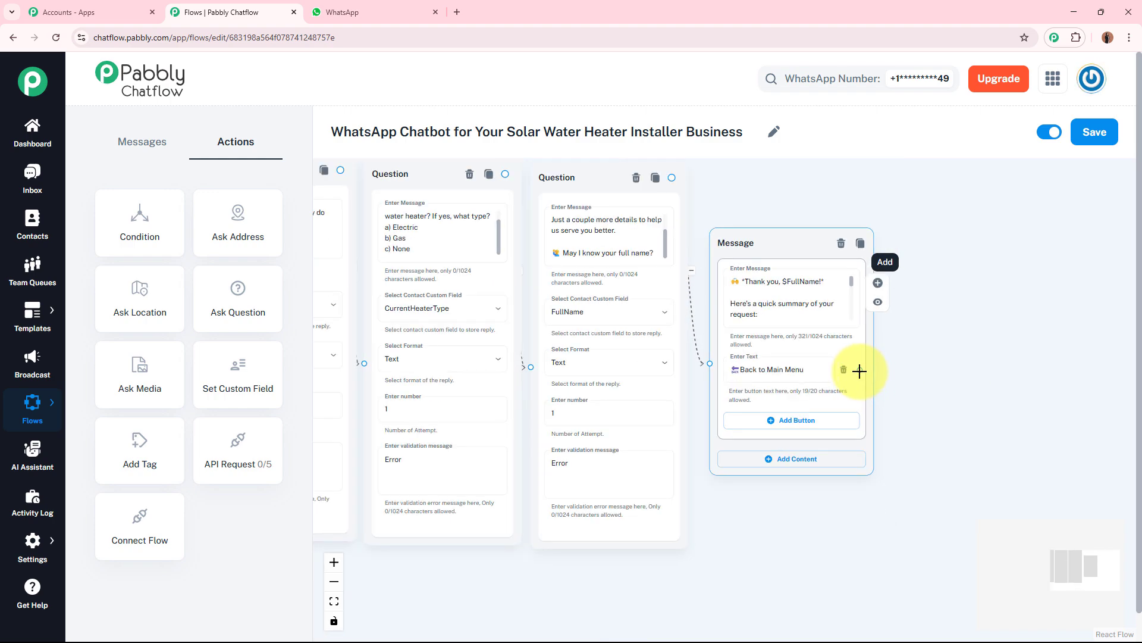
{"action": "left_click_drag", "start_coordinate": [859, 371], "coordinate": [384, 602]}
{"action": "left_click_drag", "start_coordinate": [709, 601], "coordinate": [350, 473]}
{"action": "left_click_drag", "start_coordinate": [773, 455], "coordinate": [410, 500]}
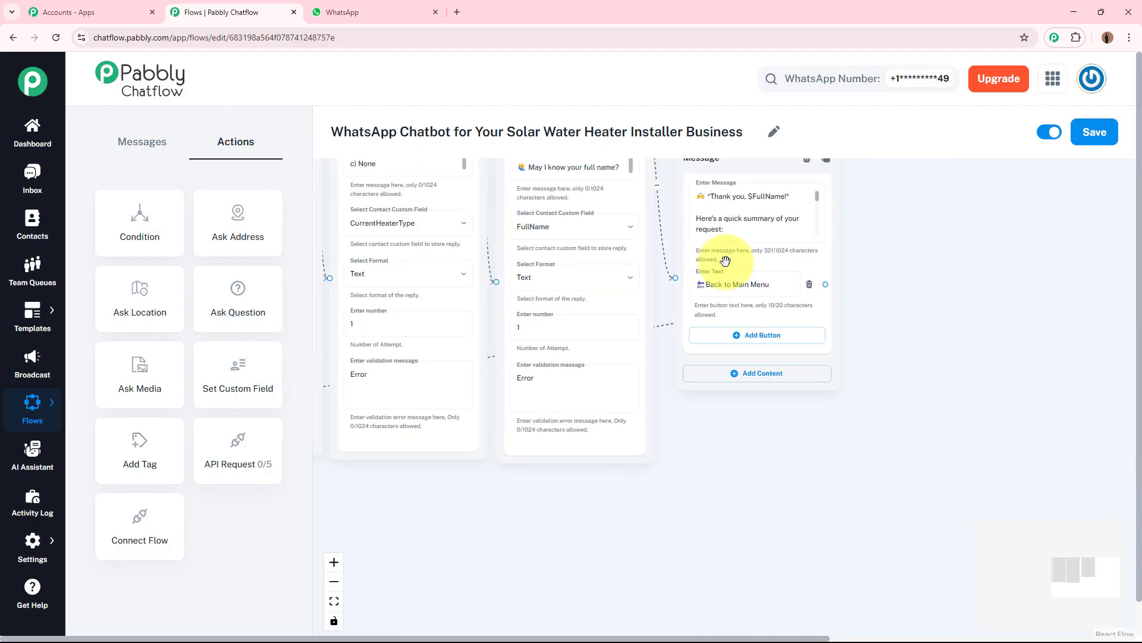
{"action": "left_click_drag", "start_coordinate": [837, 482], "coordinate": [1009, 377]}
{"action": "left_click_drag", "start_coordinate": [680, 451], "coordinate": [893, 413]}
{"action": "scroll", "coordinate": [733, 422], "scroll_direction": "up", "scroll_amount": 3}
{"action": "left_click_drag", "start_coordinate": [719, 413], "coordinate": [882, 382]}
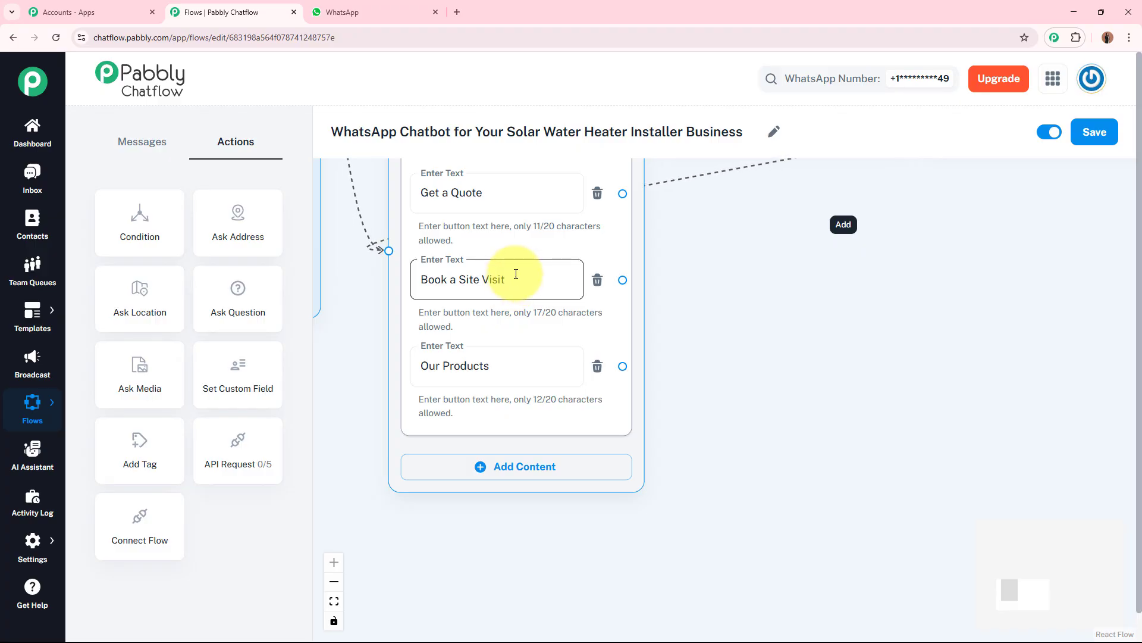
{"action": "left_click_drag", "start_coordinate": [749, 331], "coordinate": [668, 365]}
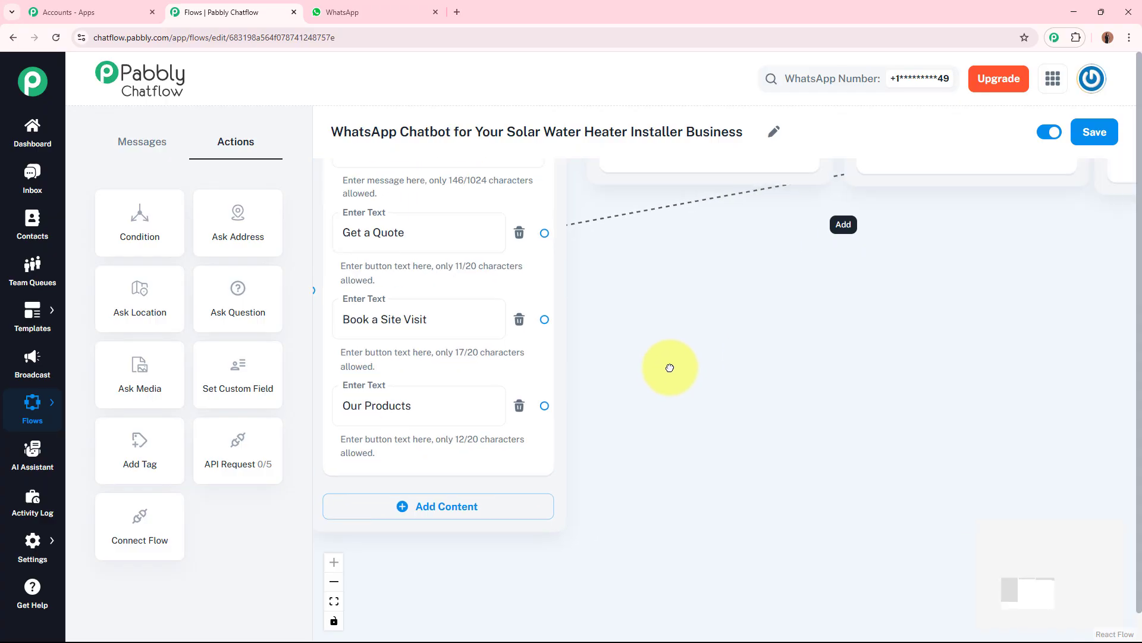
Step: Review the site-visit question chain for location, preferred visit date, preferred visit time and full name
{"action": "left_click_drag", "start_coordinate": [270, 302], "coordinate": [684, 316]}
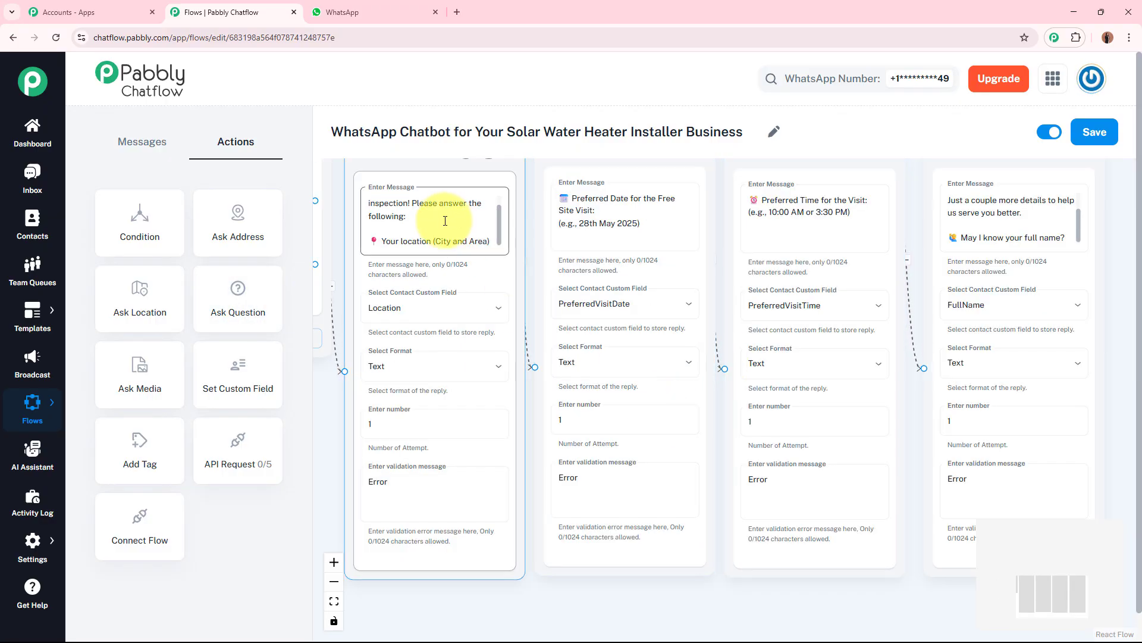
{"action": "scroll", "coordinate": [434, 226], "scroll_direction": "up", "scroll_amount": 3}
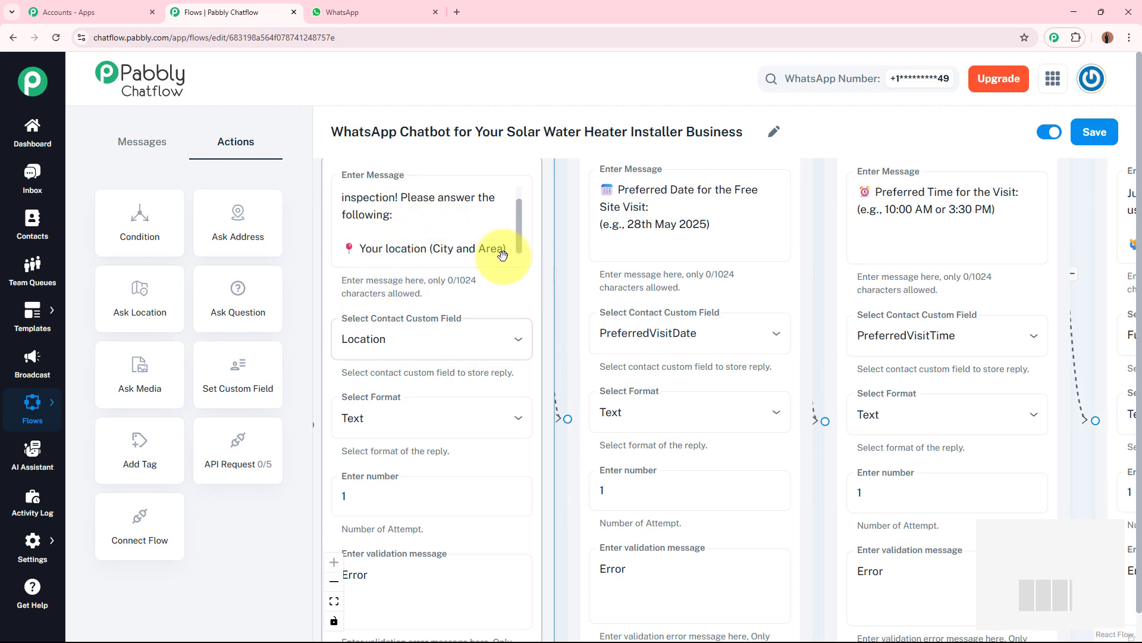
{"action": "mouse_move", "coordinate": [520, 235]}
{"action": "left_mouse_down"}
{"action": "mouse_move", "coordinate": [521, 205]}
{"action": "mouse_move", "coordinate": [522, 249]}
{"action": "left_mouse_up"}
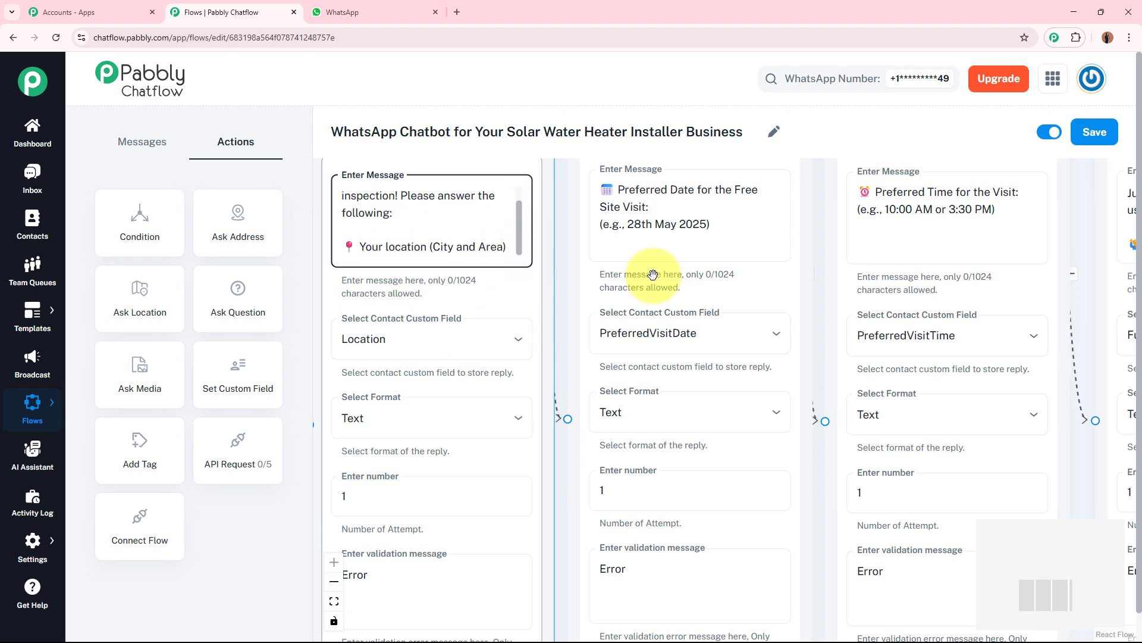
{"action": "left_click", "coordinate": [631, 190]}
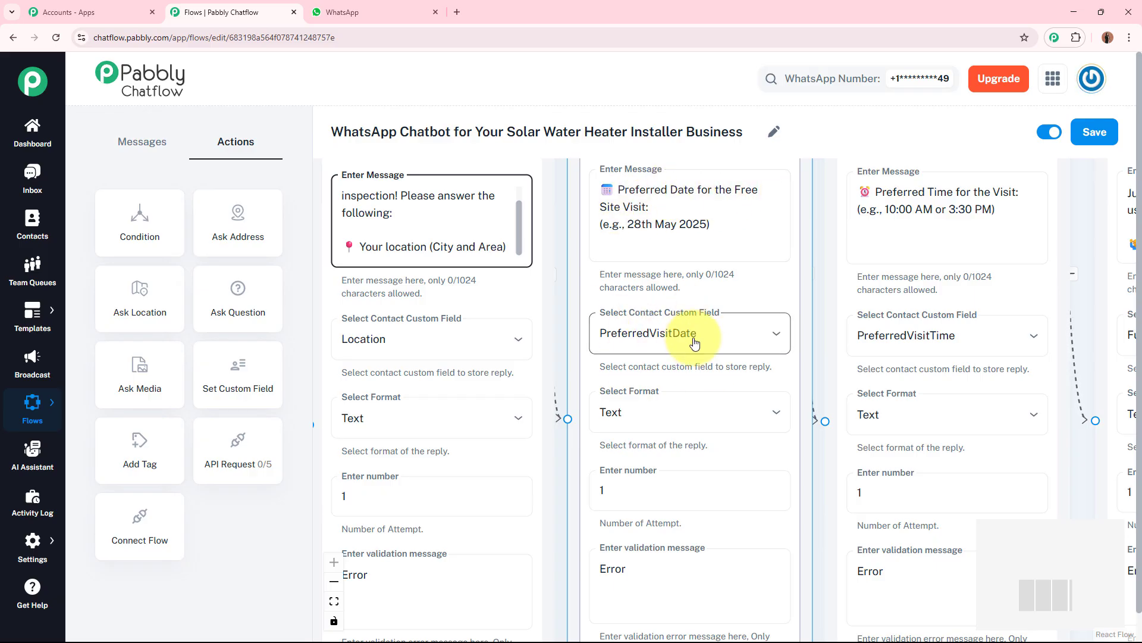
{"action": "scroll", "coordinate": [726, 342], "scroll_direction": "down", "scroll_amount": 1}
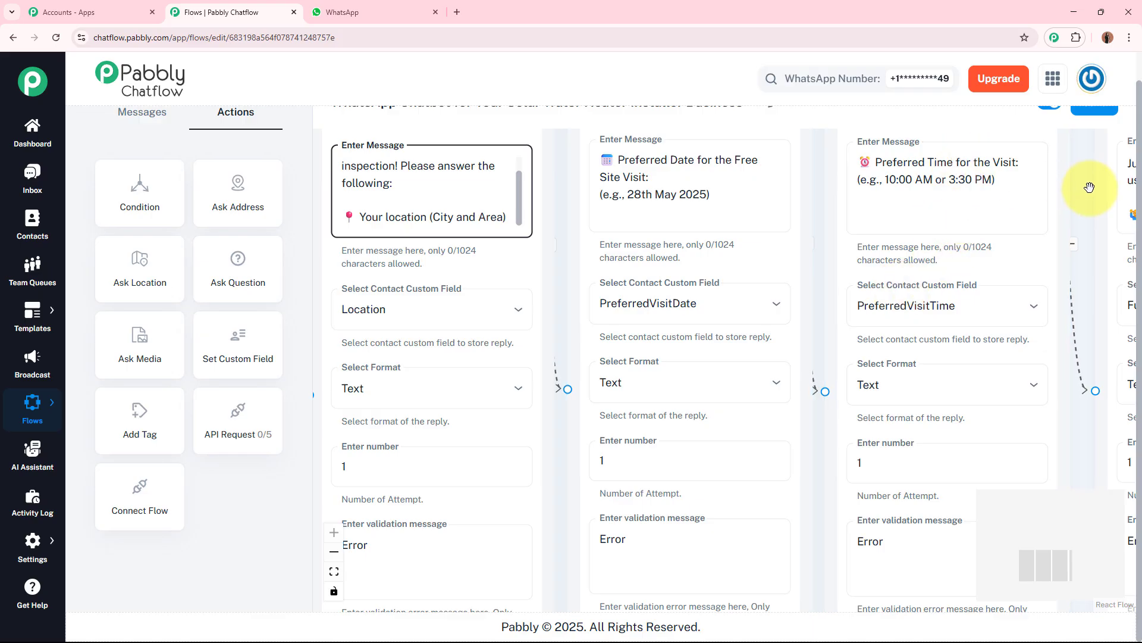
{"action": "left_click_drag", "start_coordinate": [1089, 184], "coordinate": [633, 219]}
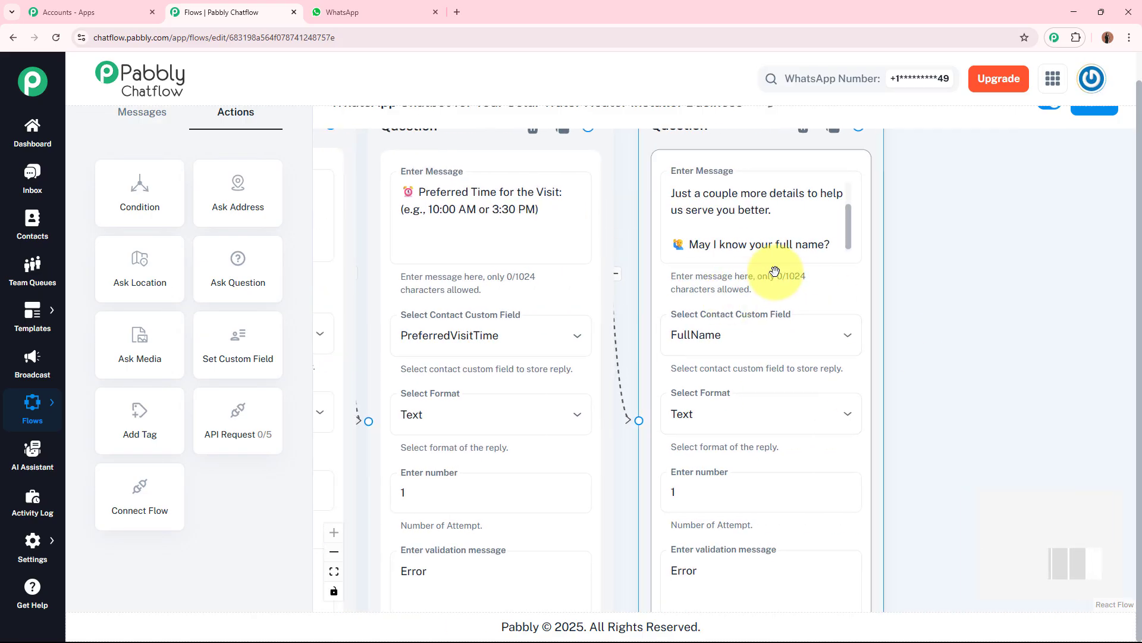
{"action": "left_click_drag", "start_coordinate": [849, 235], "coordinate": [845, 263]}
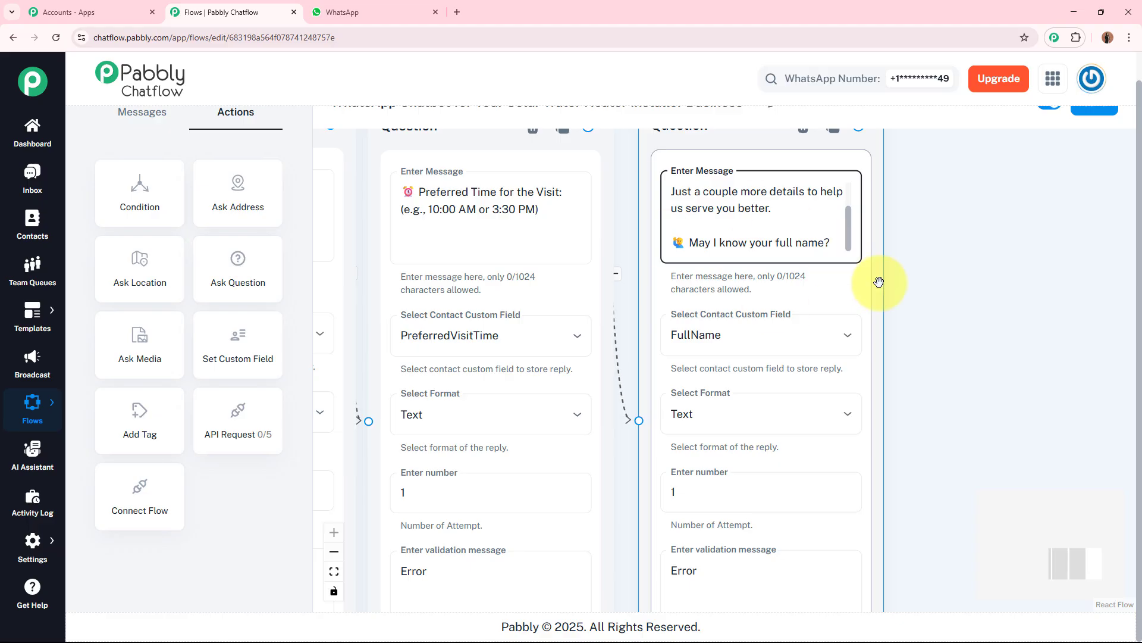
{"action": "scroll", "coordinate": [918, 297], "scroll_direction": "down", "scroll_amount": 5}
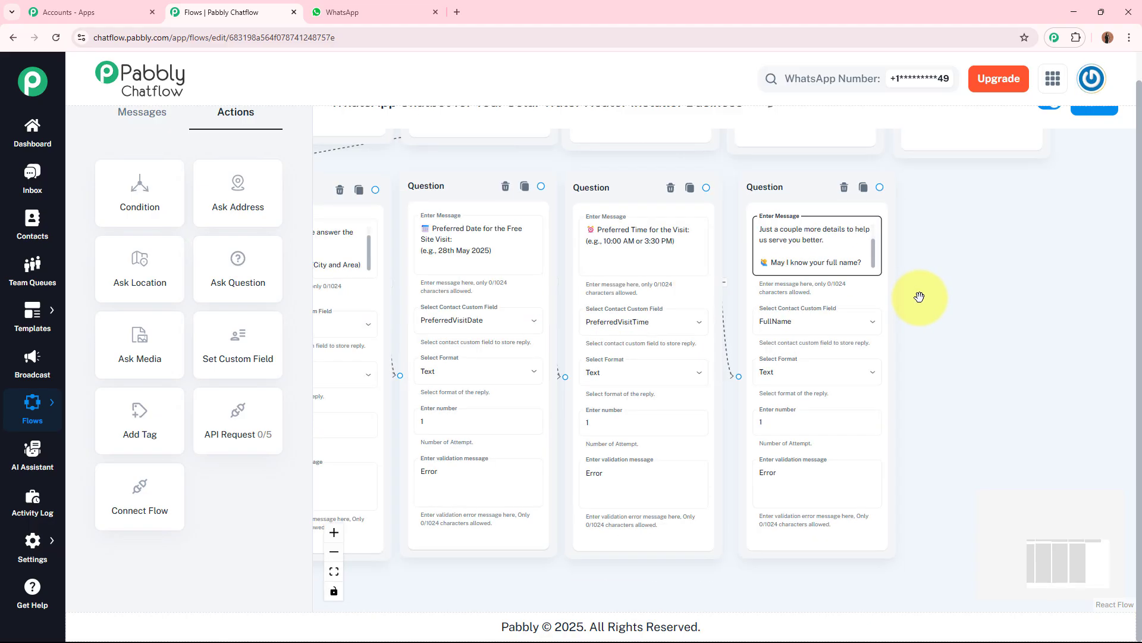
{"action": "scroll", "coordinate": [1012, 345], "scroll_direction": "up", "scroll_amount": 5}
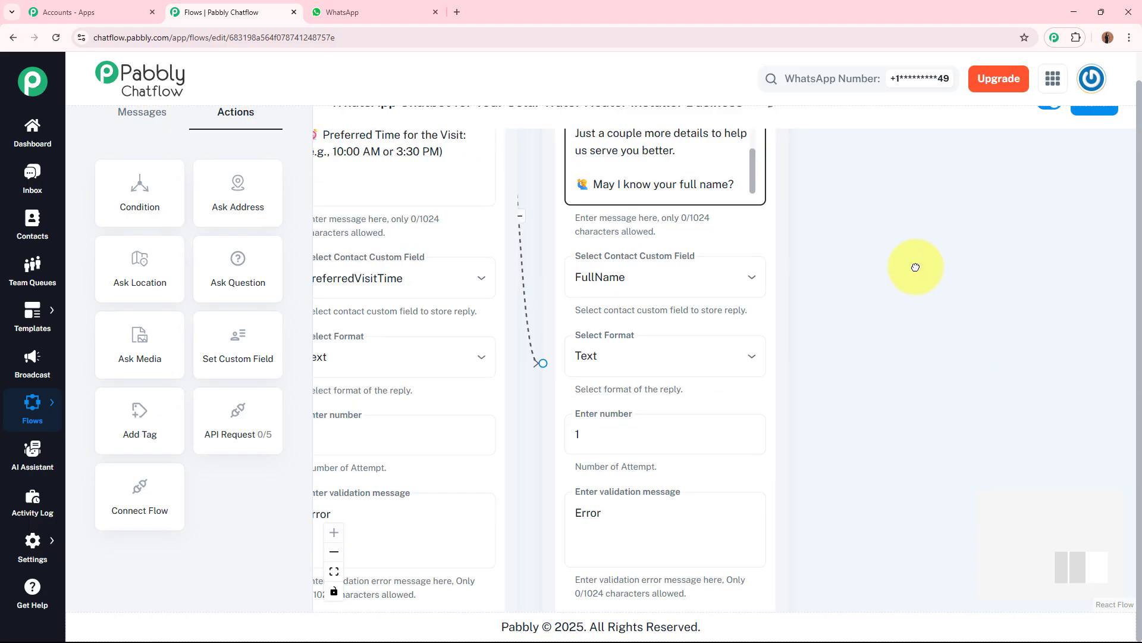
Step: Add a Text + Button message node after the full-name question and paste the site-visit summary message into it
{"action": "left_click_drag", "start_coordinate": [916, 268], "coordinate": [798, 356]}
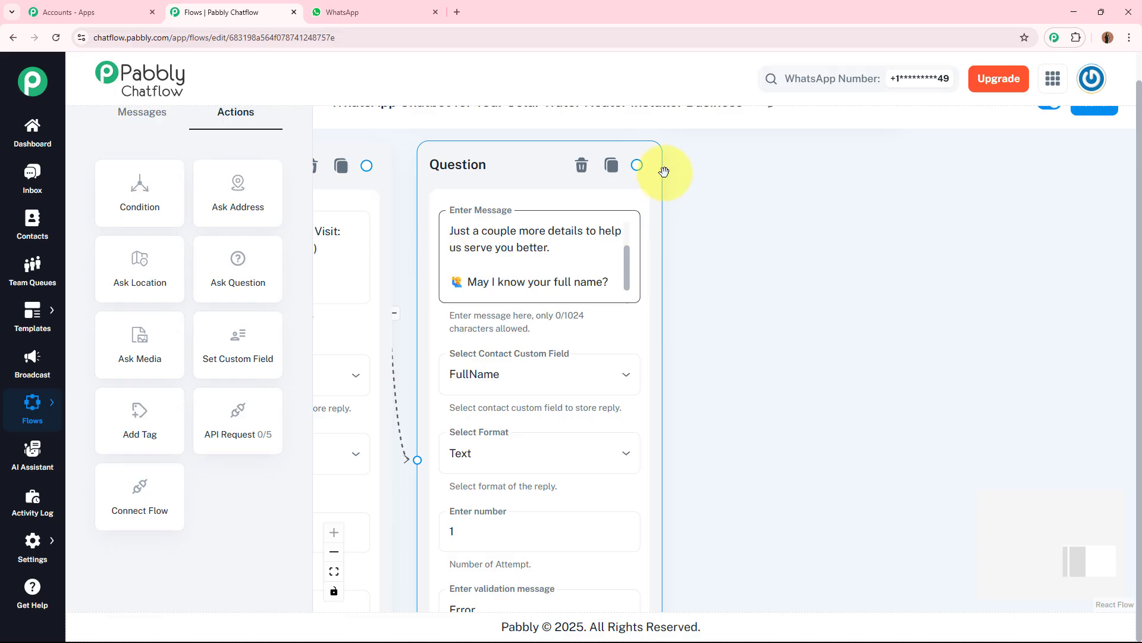
{"action": "left_click_drag", "start_coordinate": [638, 164], "coordinate": [751, 244]}
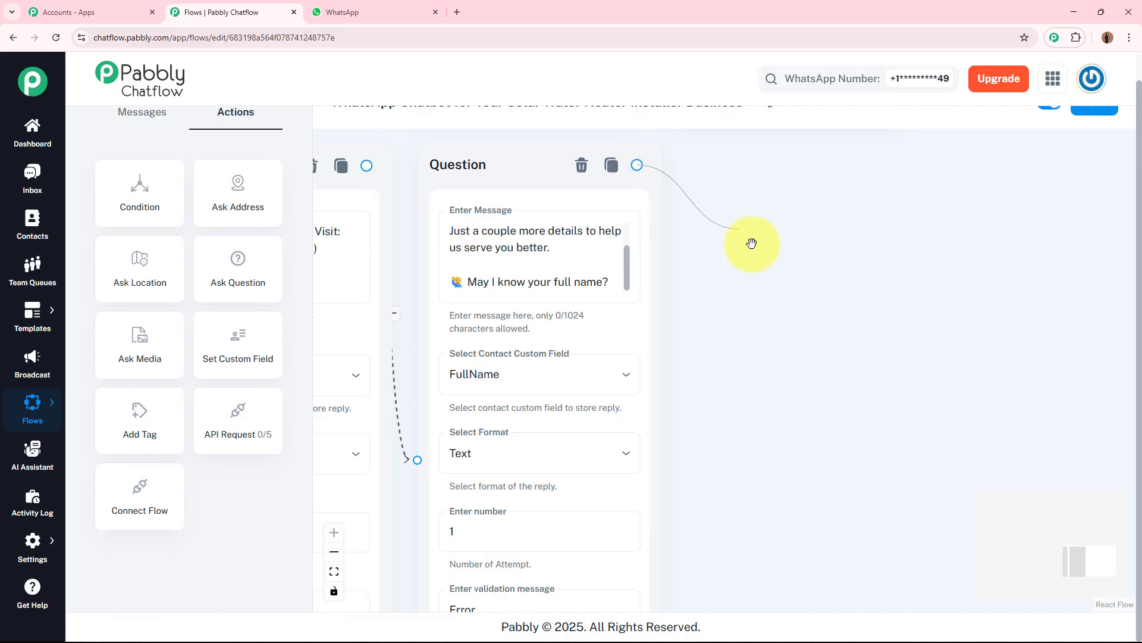
{"action": "left_click_drag", "start_coordinate": [910, 296], "coordinate": [910, 296]}
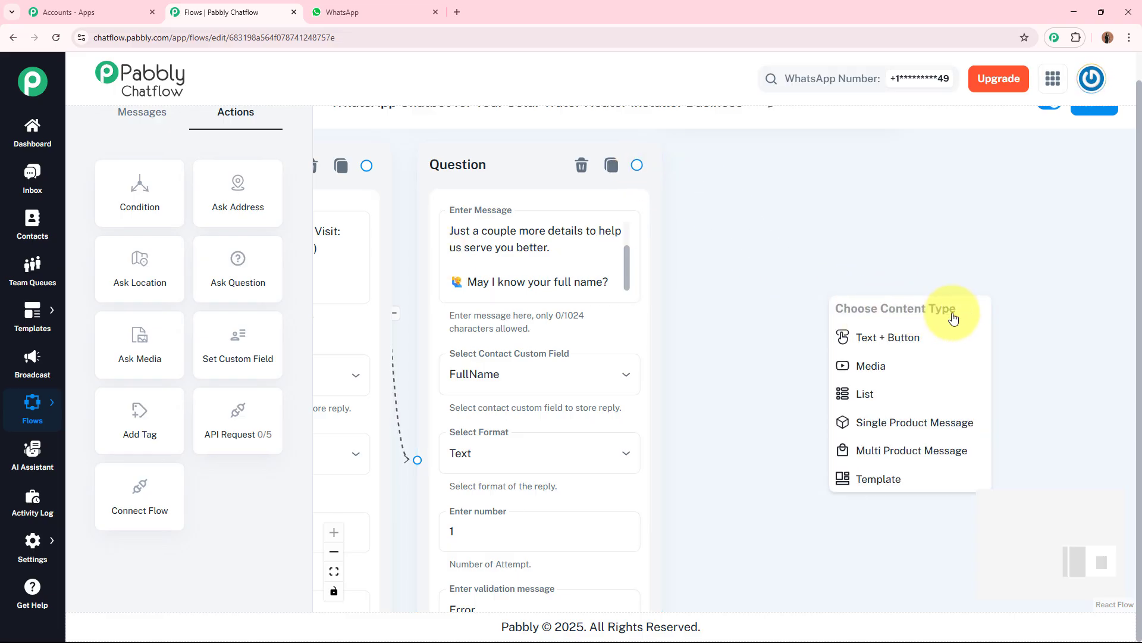
{"action": "left_click", "coordinate": [926, 339]}
{"action": "left_click_drag", "start_coordinate": [892, 243], "coordinate": [684, 222]}
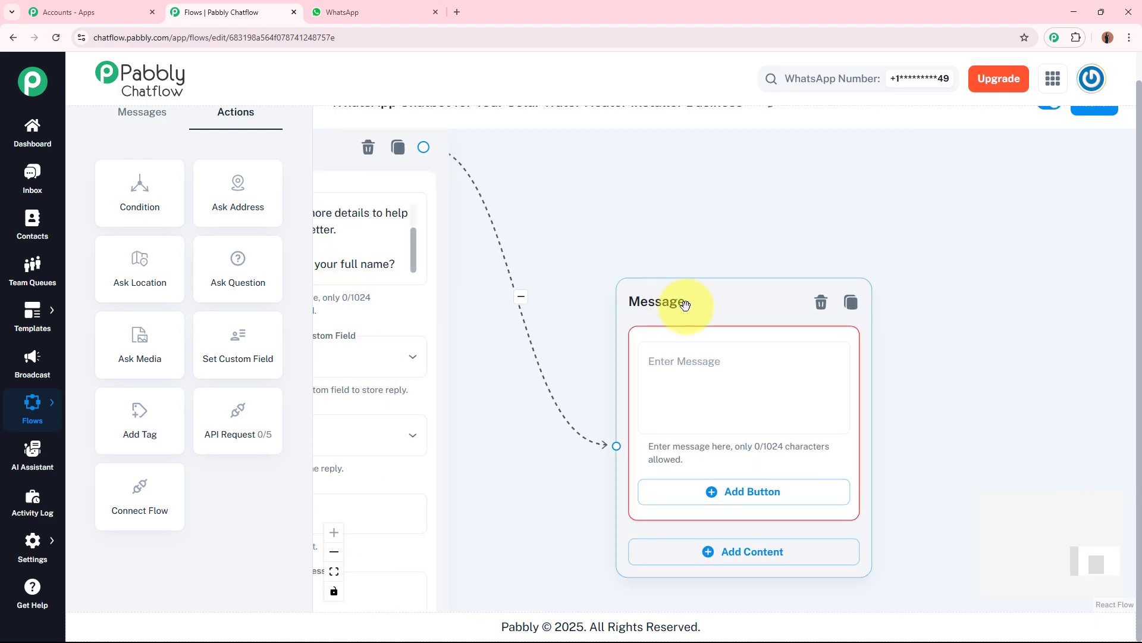
{"action": "left_click_drag", "start_coordinate": [676, 301], "coordinate": [652, 182]}
{"action": "left_click", "coordinate": [658, 259]}
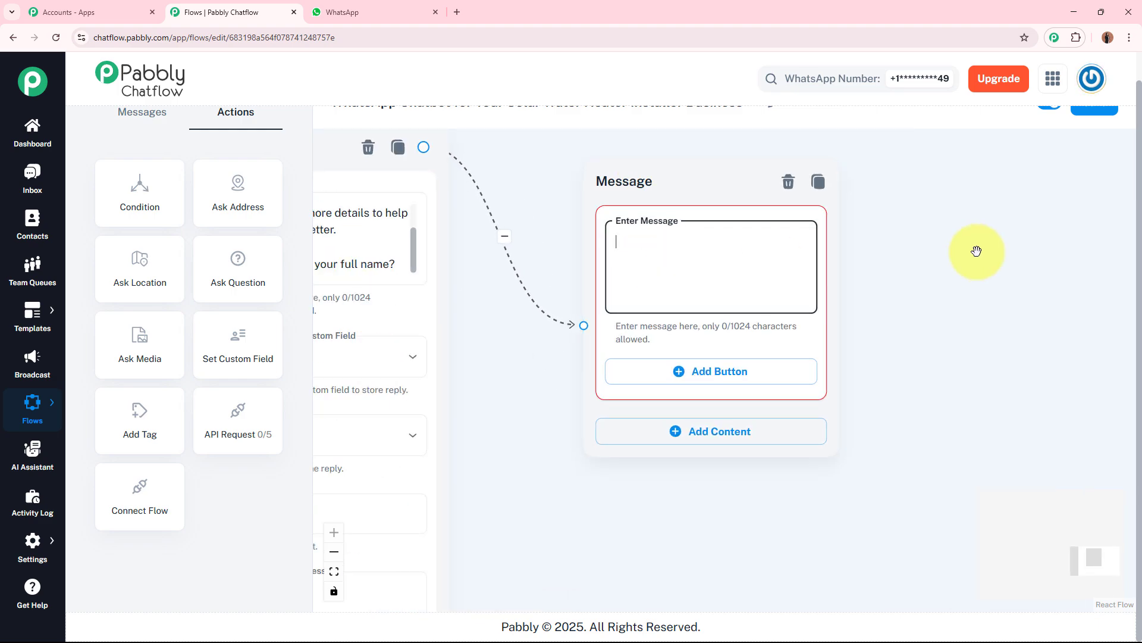
{"action": "key", "text": "ctrl+v"}
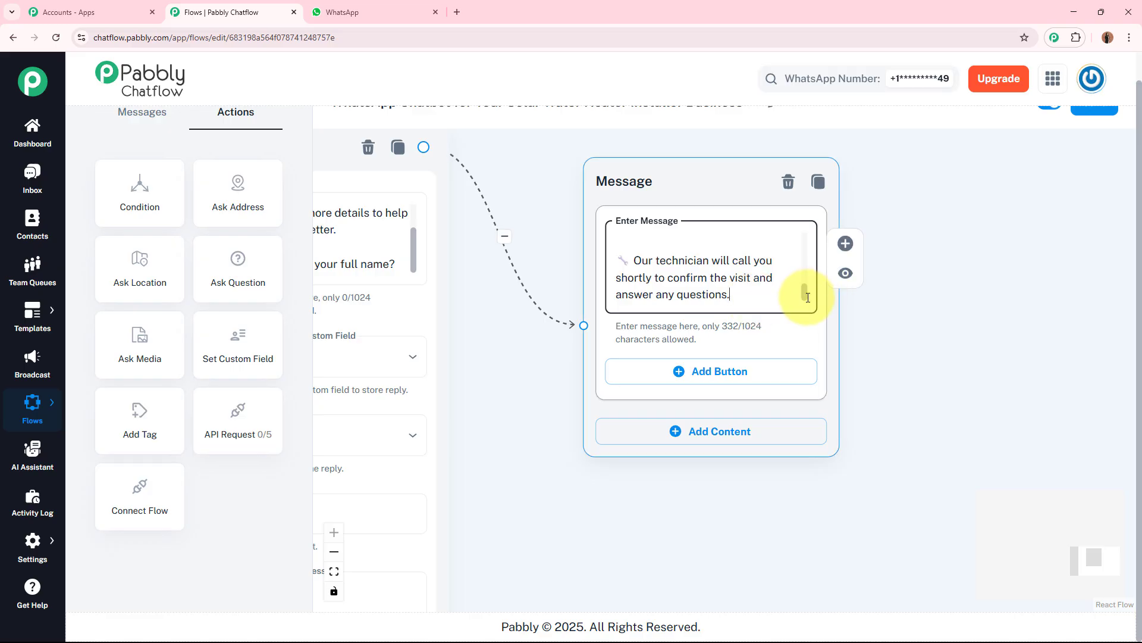
{"action": "scroll", "coordinate": [806, 263], "scroll_direction": "up", "scroll_amount": 5}
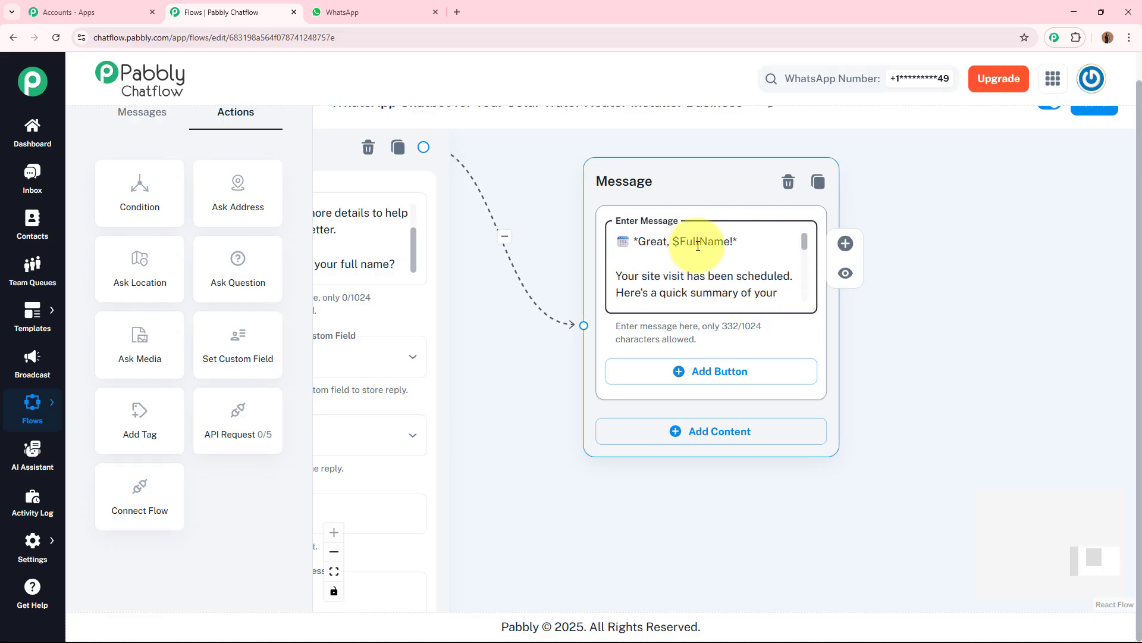
{"action": "left_click_drag", "start_coordinate": [804, 243], "coordinate": [784, 282]}
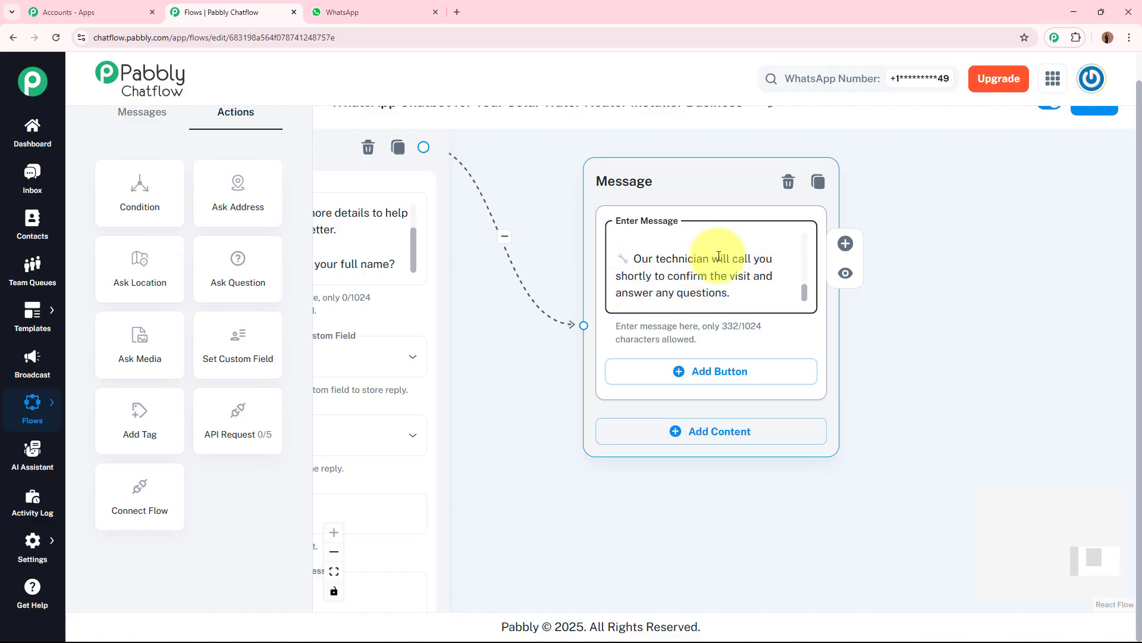
Step: Add a button to the site-visit summary message, labelled "Back to Main Menu" by copying it from the quote summary
{"action": "left_click", "coordinate": [714, 379]}
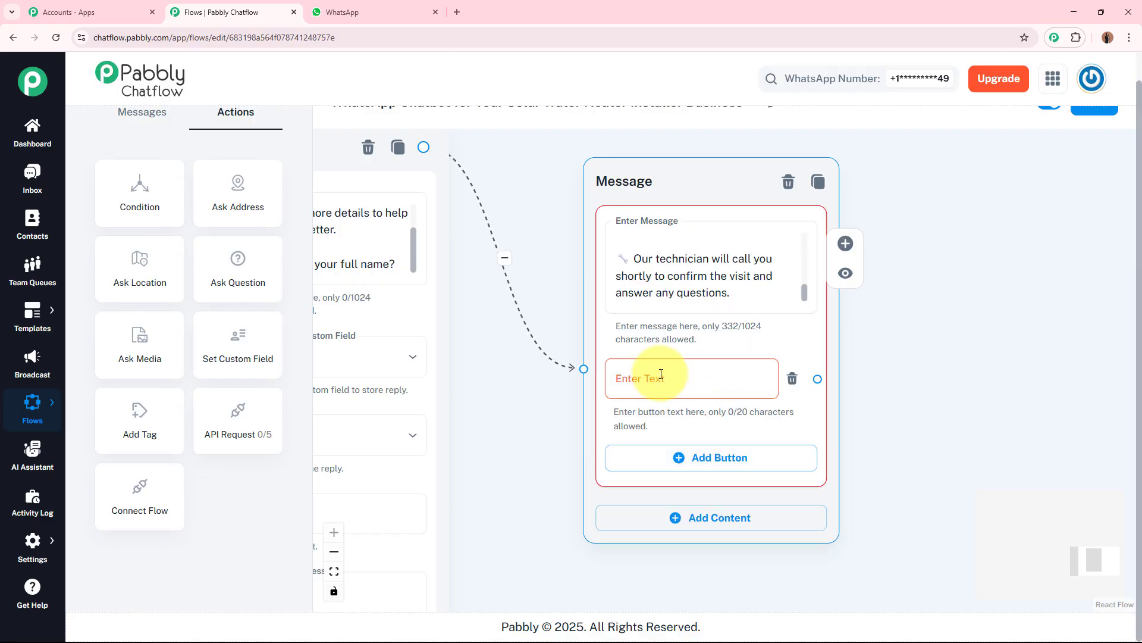
{"action": "scroll", "coordinate": [940, 308], "scroll_direction": "up", "scroll_amount": 5}
{"action": "left_click_drag", "start_coordinate": [809, 310], "coordinate": [901, 437]}
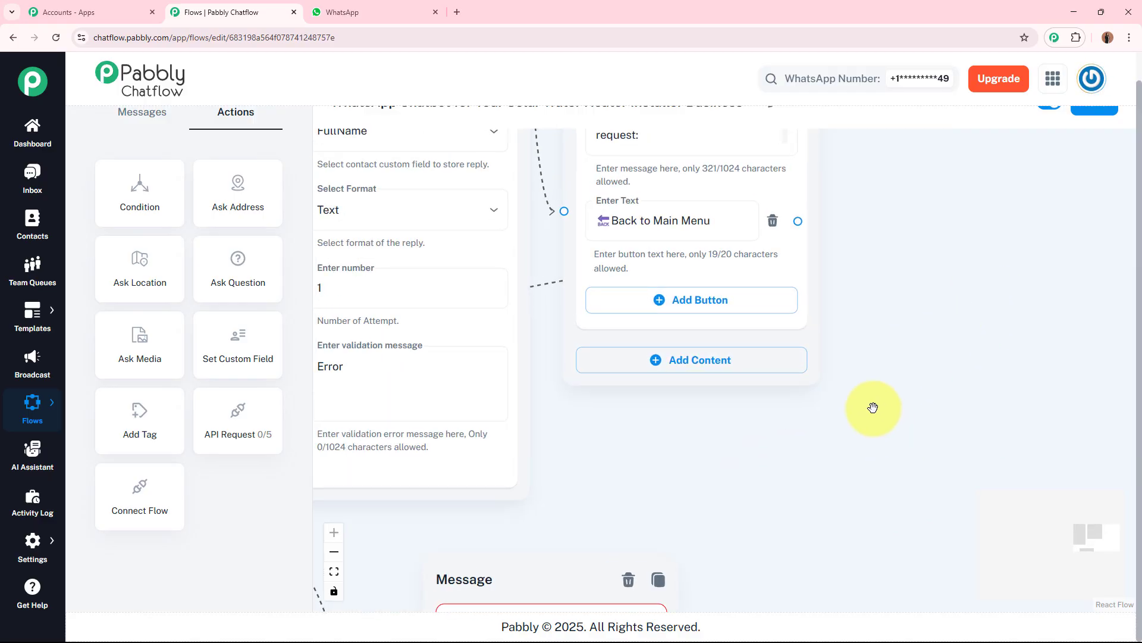
{"action": "left_click", "coordinate": [729, 228]}
{"action": "key", "text": "ctrl+a"}
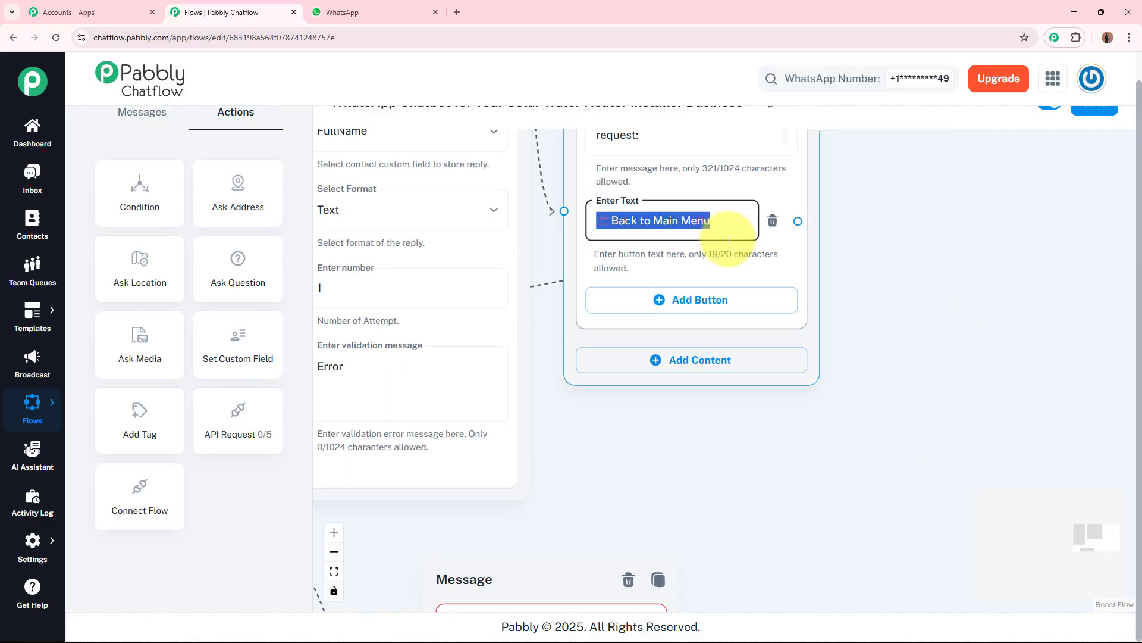
{"action": "scroll", "coordinate": [774, 440], "scroll_direction": "down", "scroll_amount": 6}
{"action": "left_click", "coordinate": [582, 373]}
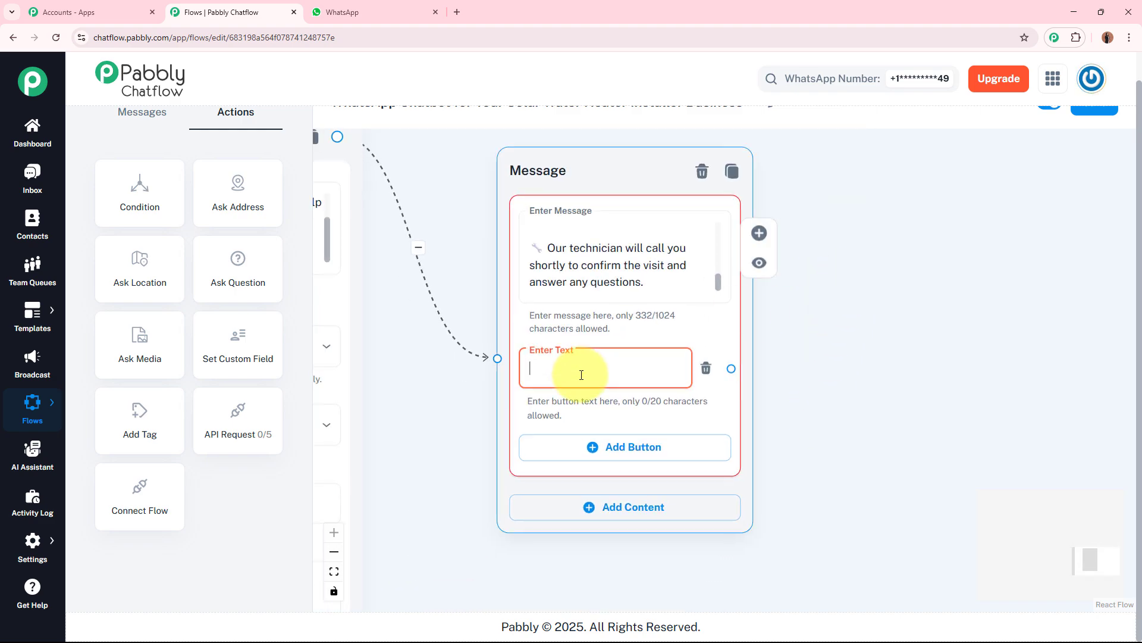
{"action": "type", "text": "🔙 Back to Main Menu"}
Step: Reposition the site-visit summary message node beside the full-name question in the site-visit chain
{"action": "scroll", "coordinate": [872, 382], "scroll_direction": "down", "scroll_amount": 5}
{"action": "left_click", "coordinate": [797, 376]}
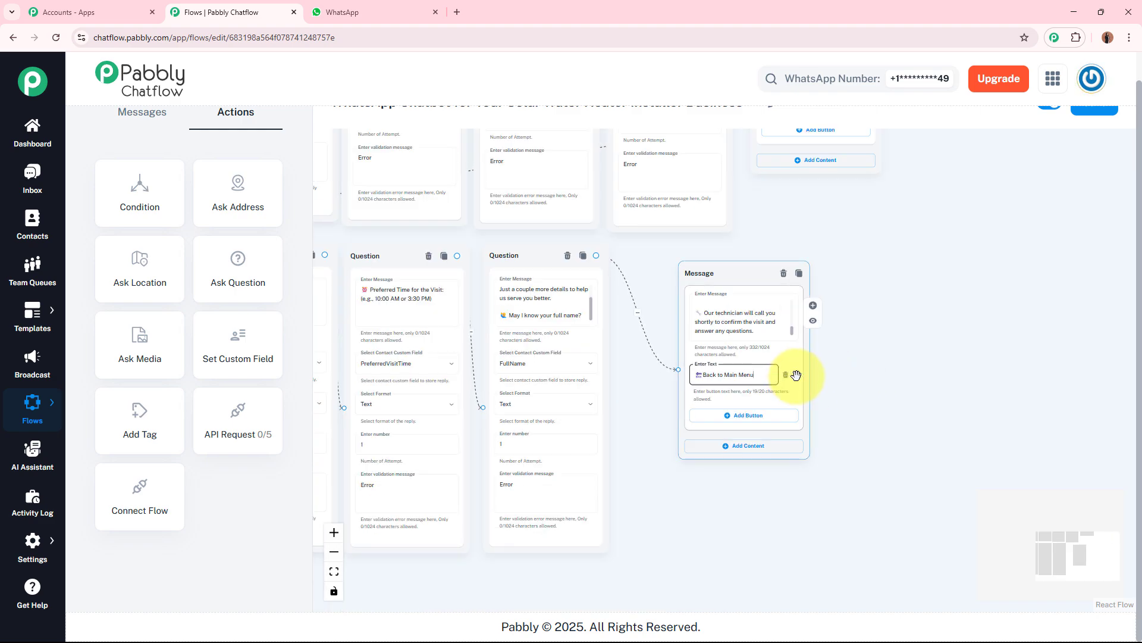
{"action": "left_click_drag", "start_coordinate": [798, 376], "coordinate": [421, 274]}
{"action": "left_click_drag", "start_coordinate": [513, 479], "coordinate": [365, 390]}
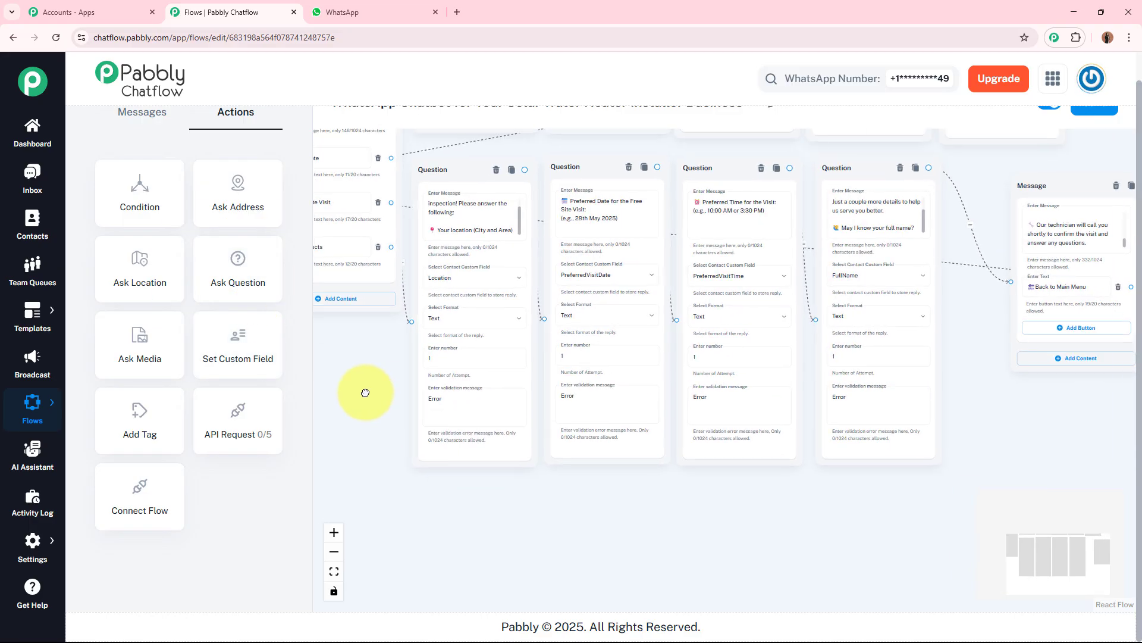
{"action": "left_click_drag", "start_coordinate": [1020, 191], "coordinate": [996, 225]}
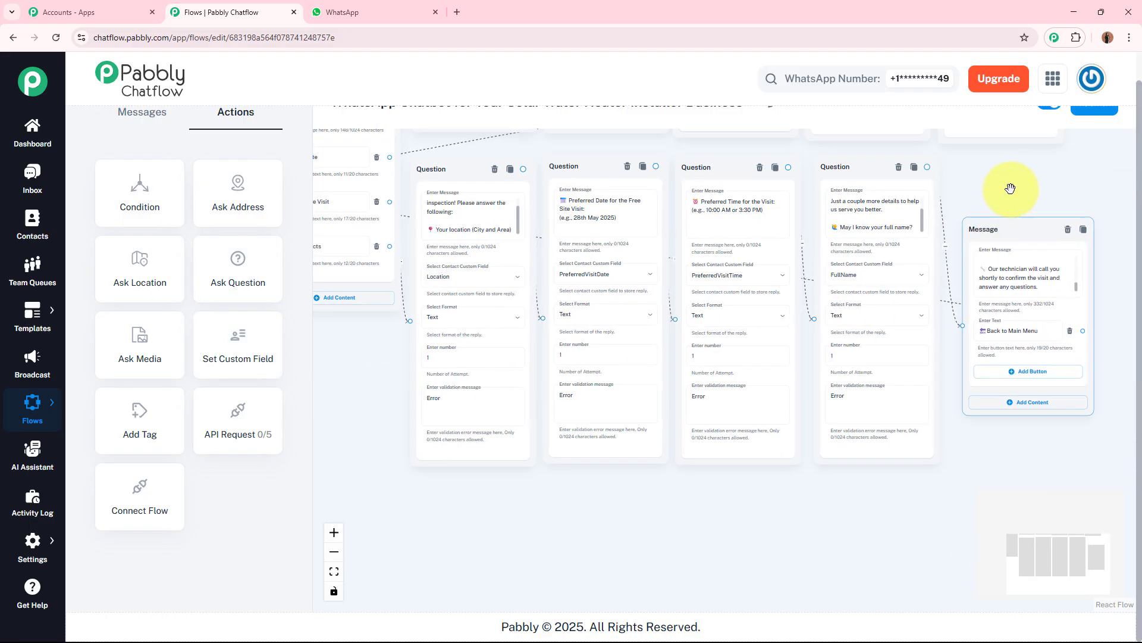
{"action": "left_click_drag", "start_coordinate": [1012, 186], "coordinate": [1115, 173]}
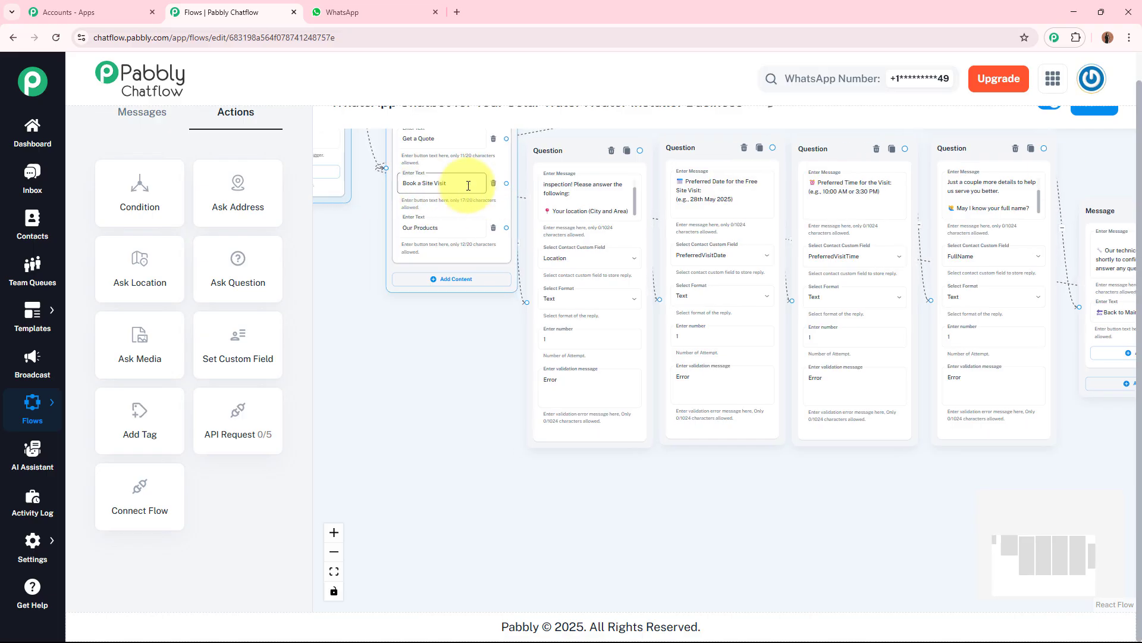
Step: Connect the Our Products button to a new Text + Button message node and paste the solar water heater products description
{"action": "scroll", "coordinate": [467, 184], "scroll_direction": "up", "scroll_amount": 3}
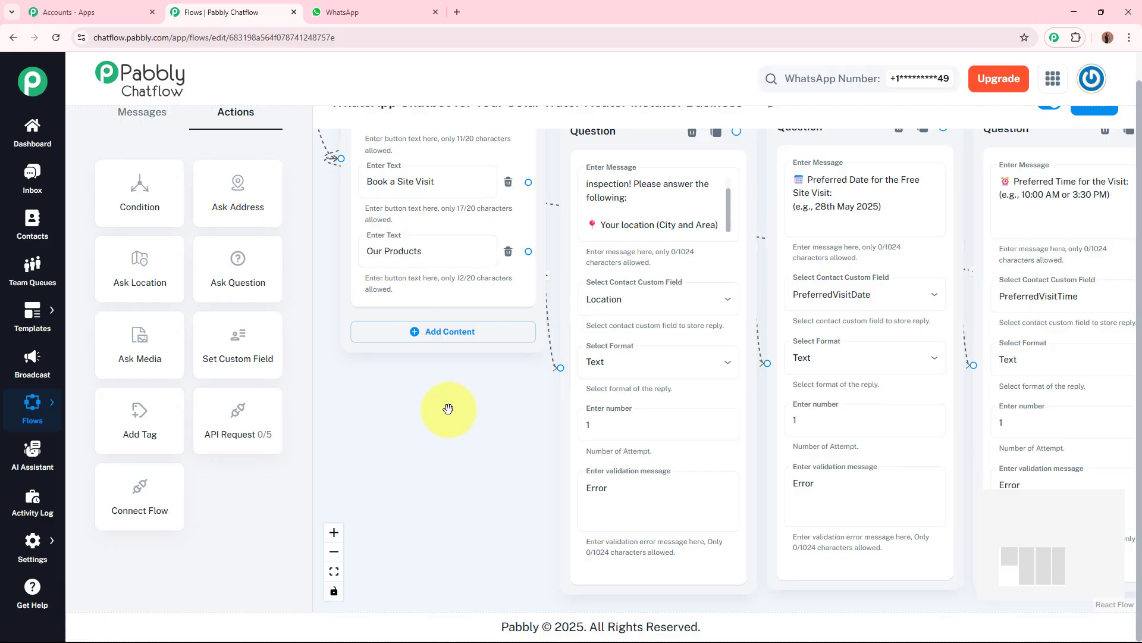
{"action": "left_click_drag", "start_coordinate": [528, 253], "coordinate": [535, 493]}
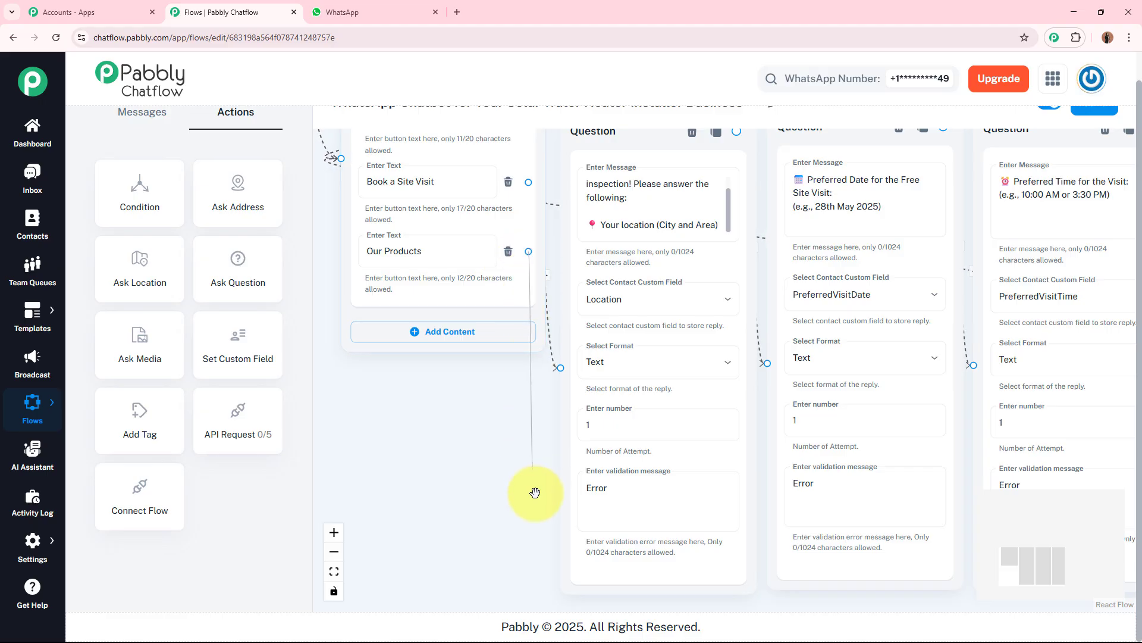
{"action": "left_click_drag", "start_coordinate": [542, 544], "coordinate": [615, 509]}
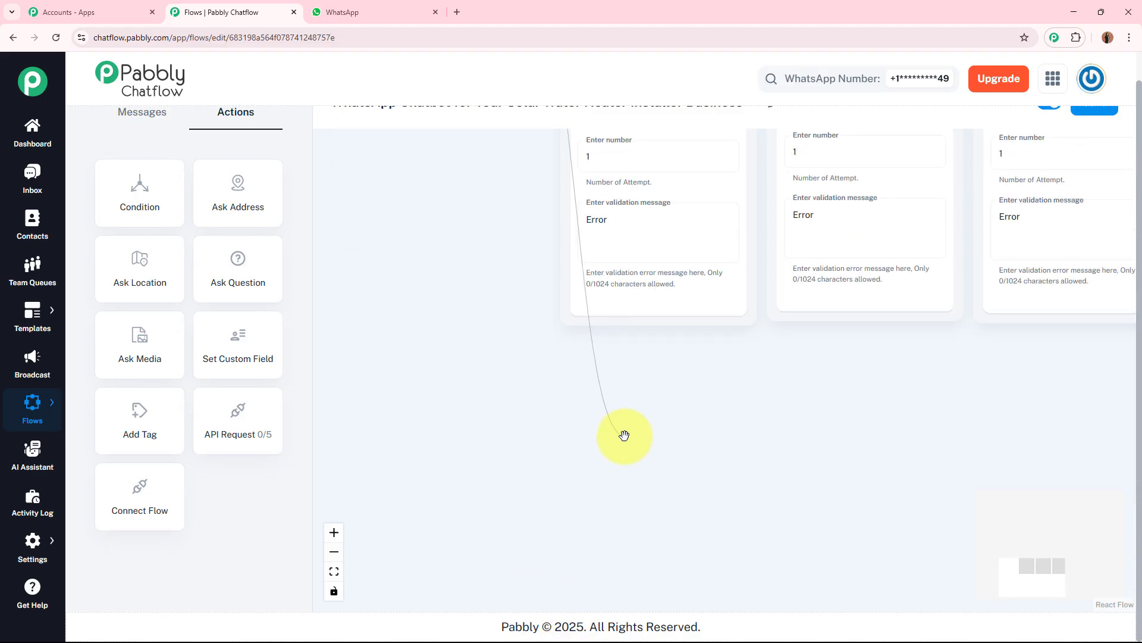
{"action": "left_click_drag", "start_coordinate": [624, 435], "coordinate": [614, 362]}
{"action": "left_click", "coordinate": [622, 470]}
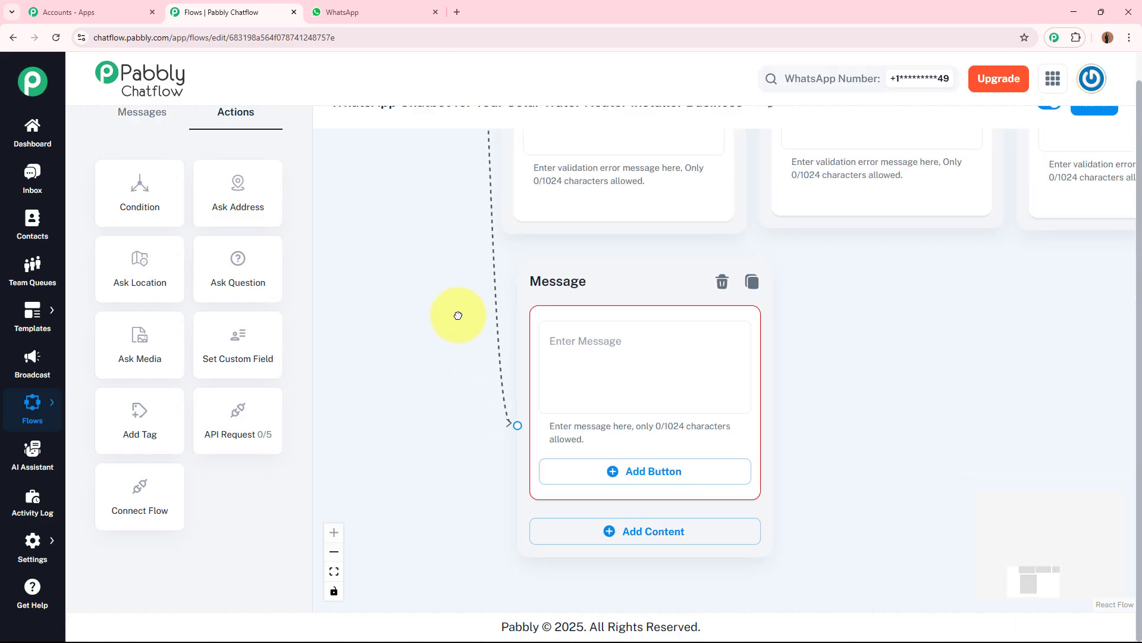
{"action": "left_click", "coordinate": [542, 310]}
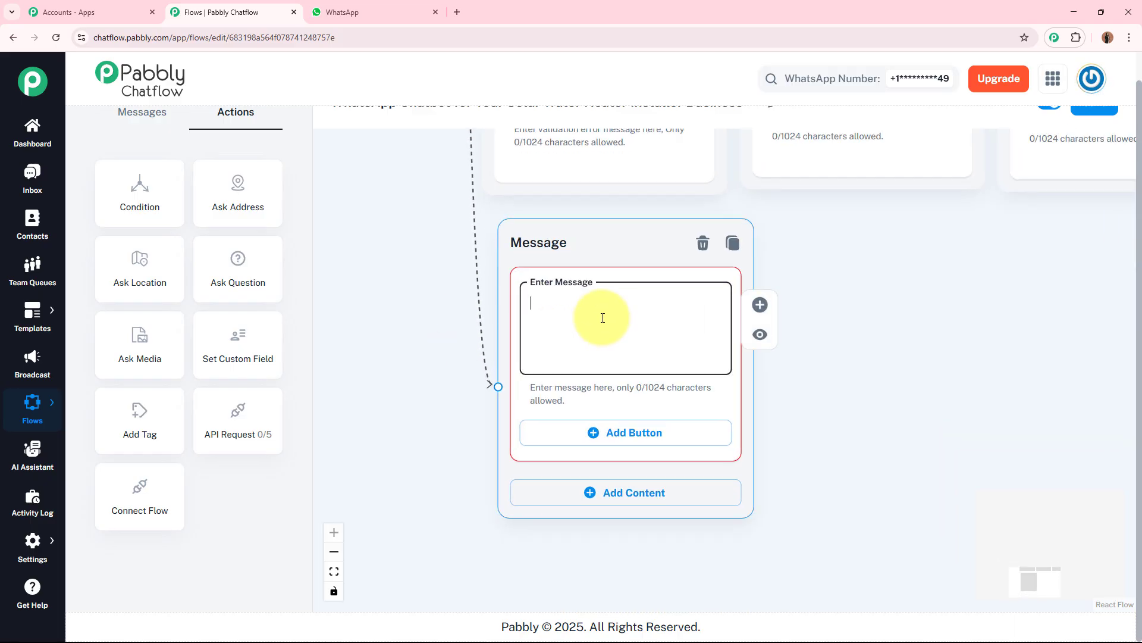
{"action": "key", "text": "ctrl+v"}
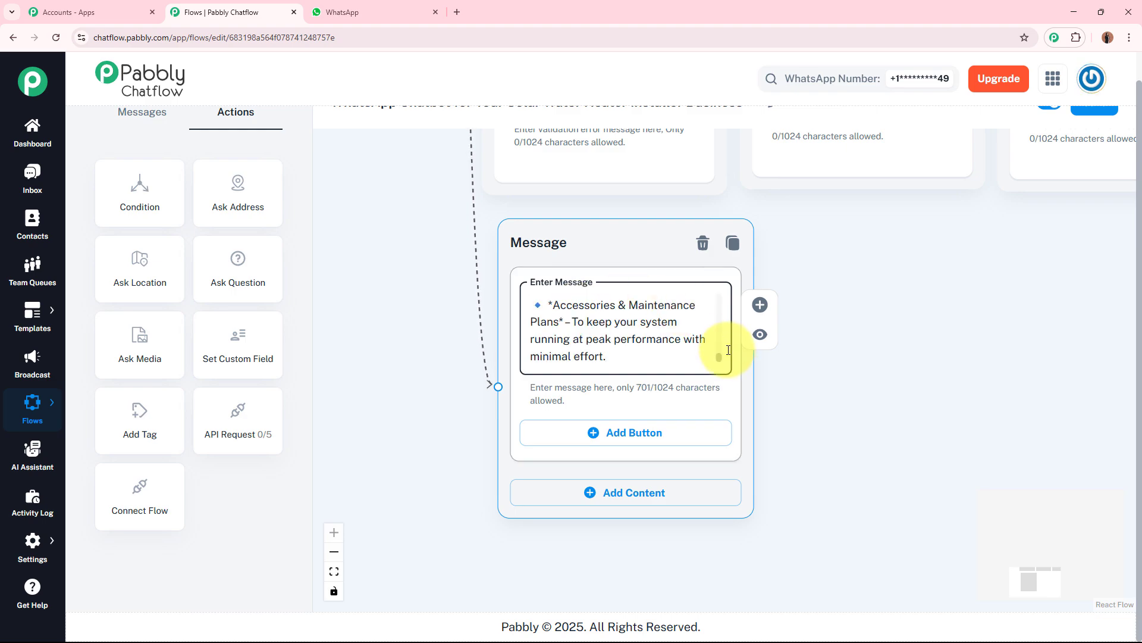
{"action": "left_click_drag", "start_coordinate": [720, 356], "coordinate": [722, 292]}
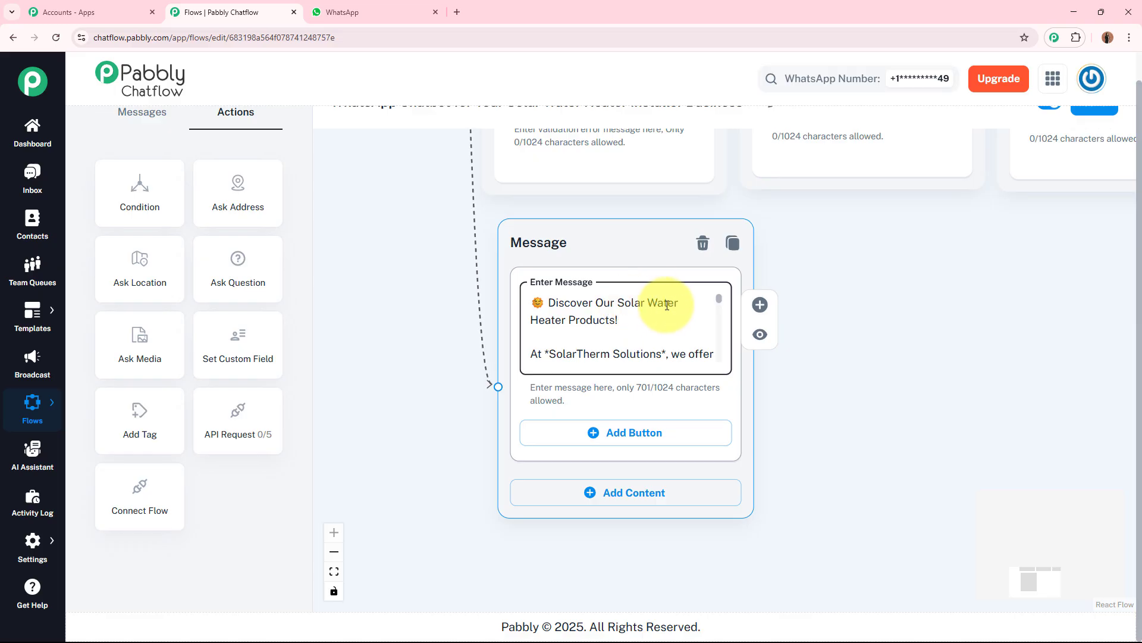
{"action": "left_click_drag", "start_coordinate": [721, 302], "coordinate": [721, 311]}
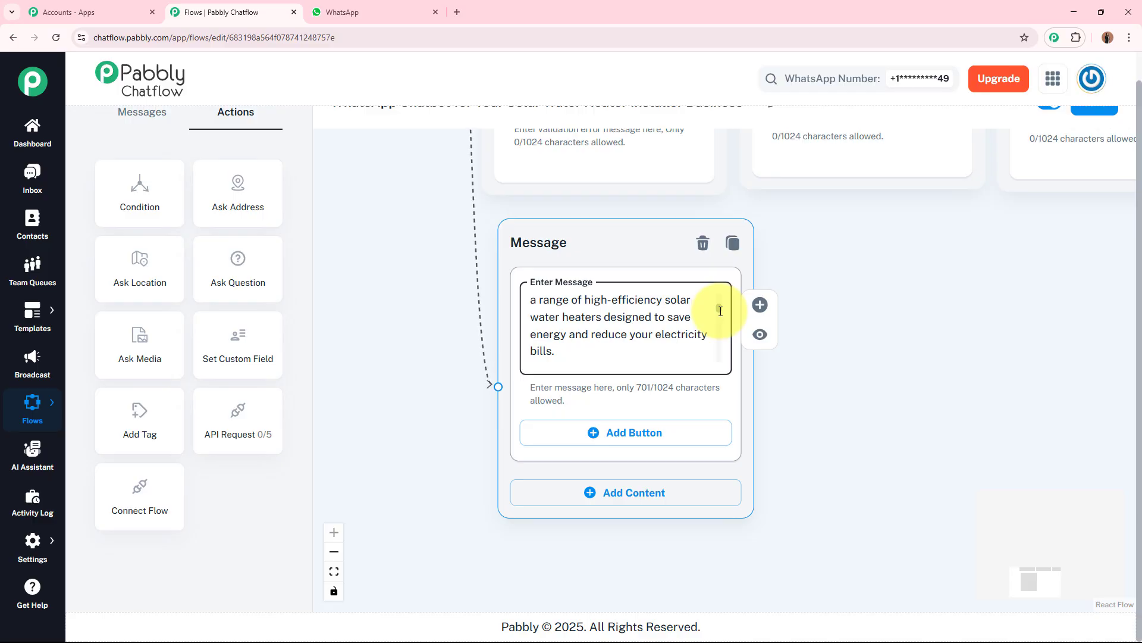
{"action": "left_click_drag", "start_coordinate": [721, 311], "coordinate": [720, 363]}
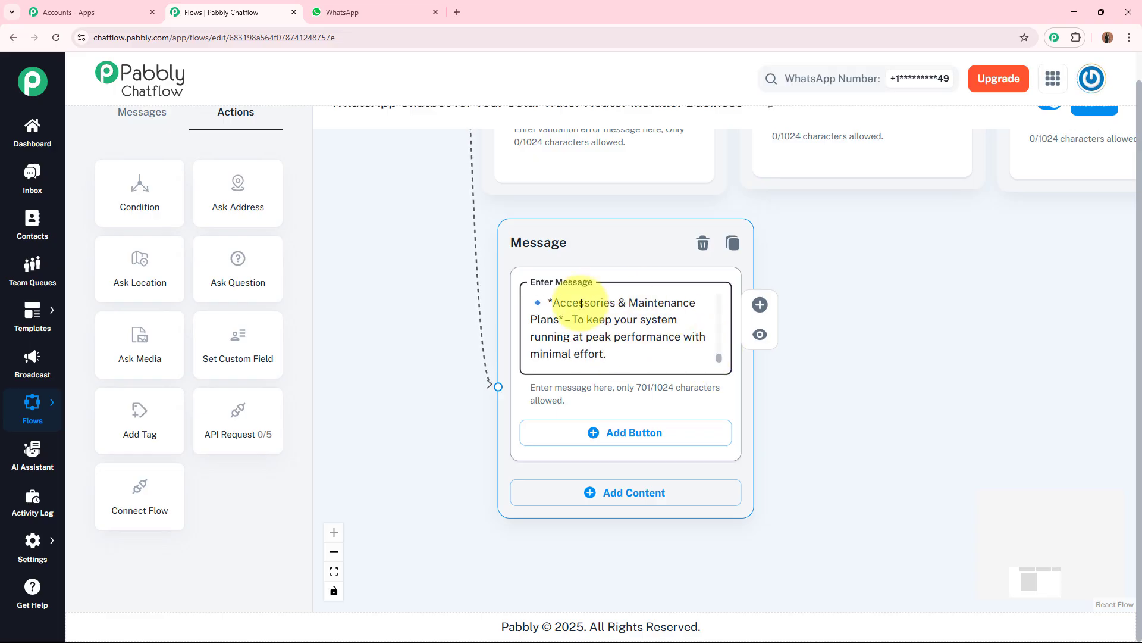
Step: Add a "Book a Site Visit" button to the products message and connect it to the site-visit location question
{"action": "left_click", "coordinate": [630, 433]}
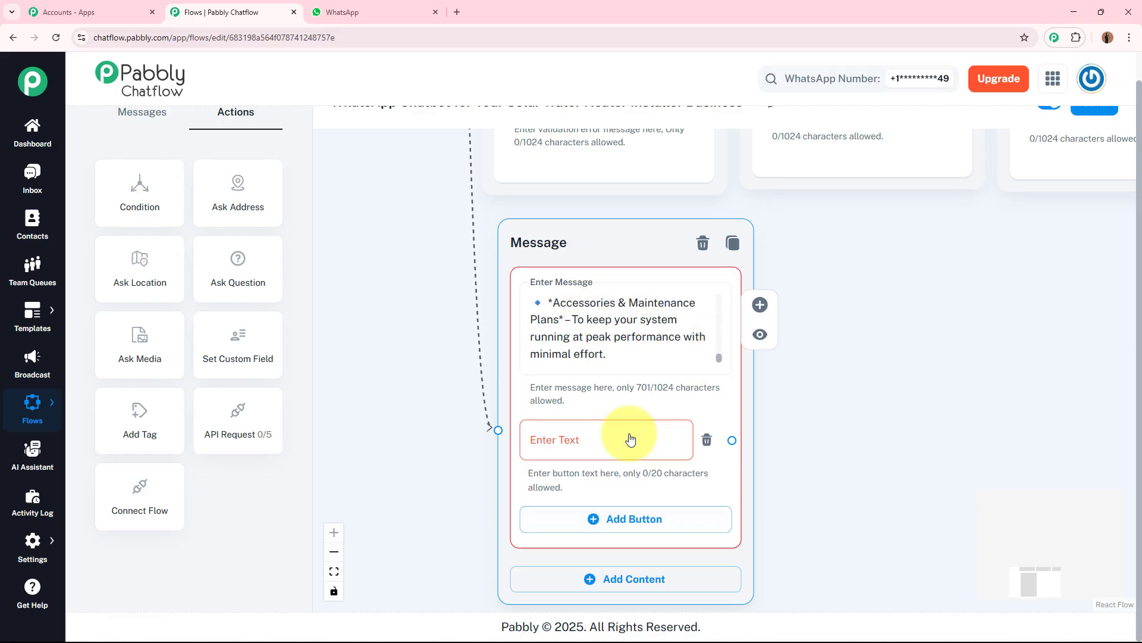
{"action": "left_click", "coordinate": [606, 439]}
{"action": "scroll", "coordinate": [910, 396], "scroll_direction": "down", "scroll_amount": 4}
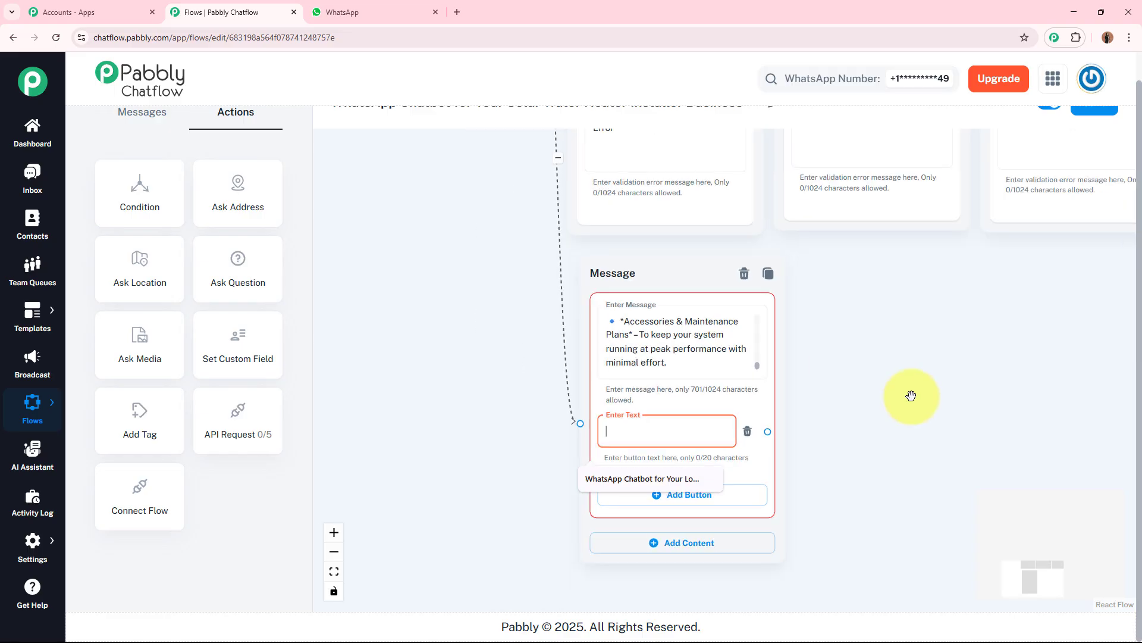
{"action": "left_click", "coordinate": [954, 424]}
{"action": "left_click_drag", "start_coordinate": [954, 424], "coordinate": [987, 467]}
{"action": "left_click_drag", "start_coordinate": [573, 280], "coordinate": [506, 403]}
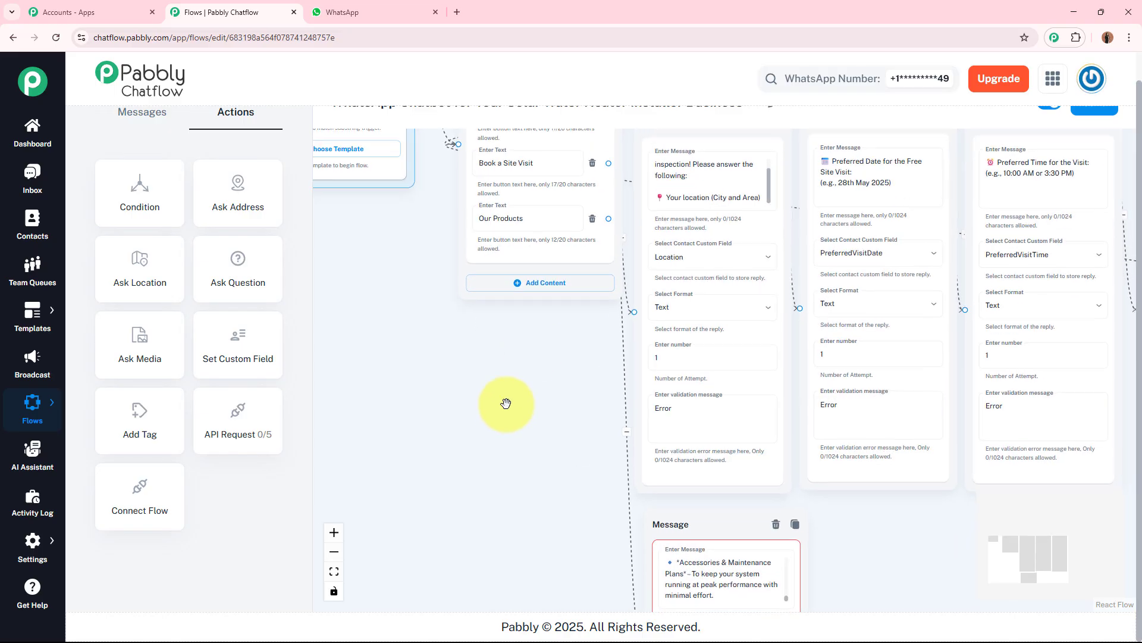
{"action": "left_click", "coordinate": [562, 161]}
{"action": "triple_click", "coordinate": [562, 161]}
{"action": "key", "text": "ctrl+c"}
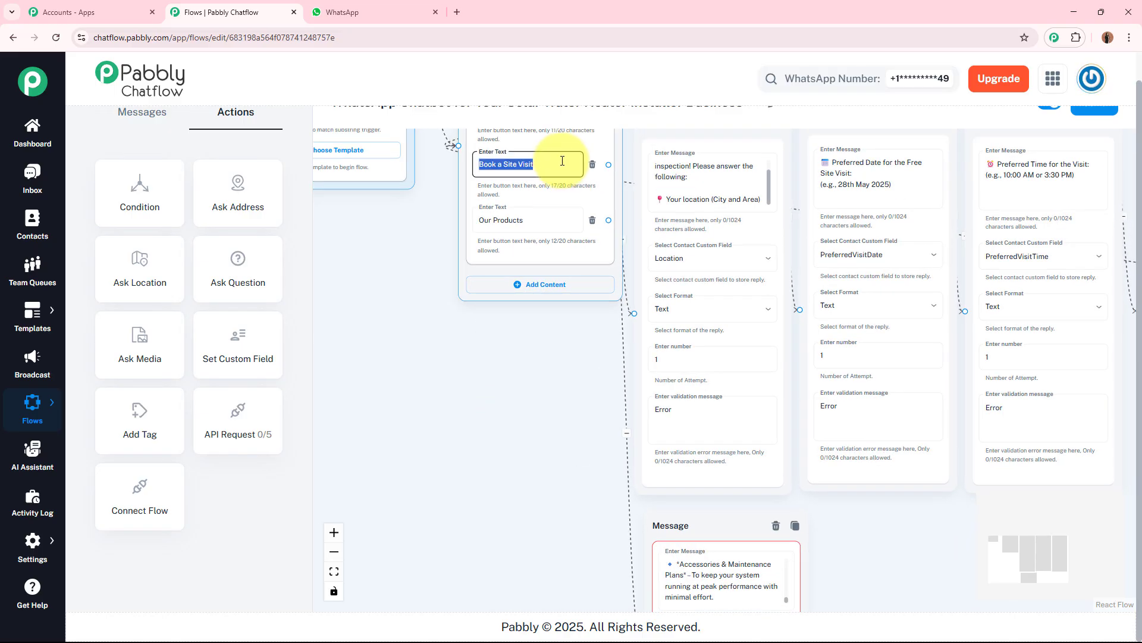
{"action": "left_click_drag", "start_coordinate": [563, 477], "coordinate": [517, 271]}
{"action": "left_click", "coordinate": [650, 438]}
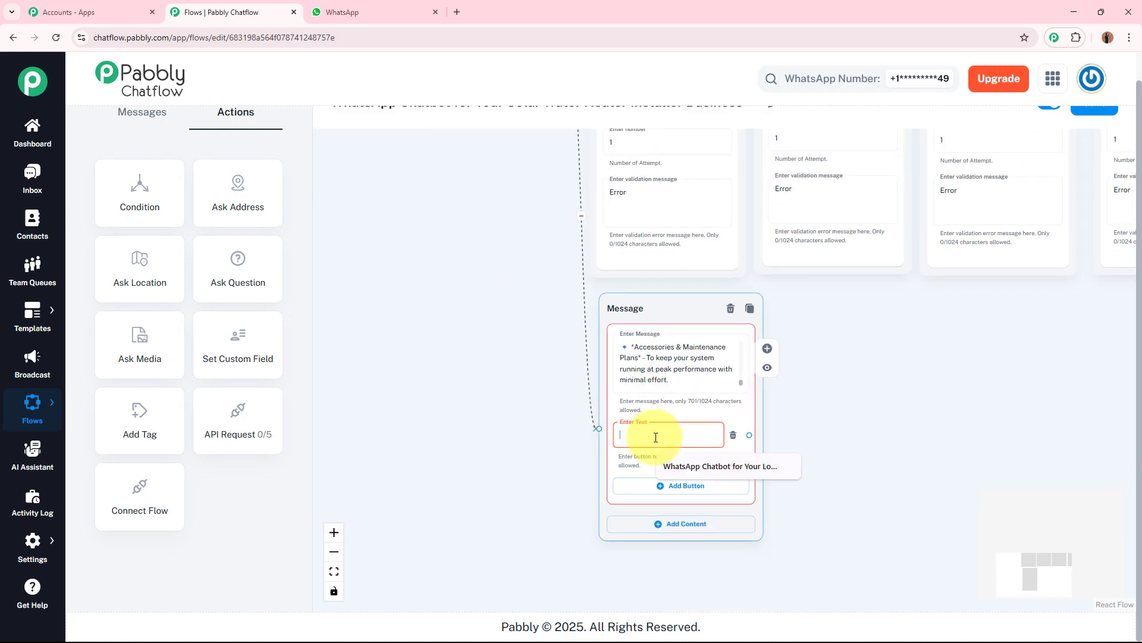
{"action": "key", "text": "ctrl+v"}
{"action": "scroll", "coordinate": [645, 434], "scroll_direction": "up", "scroll_amount": 3}
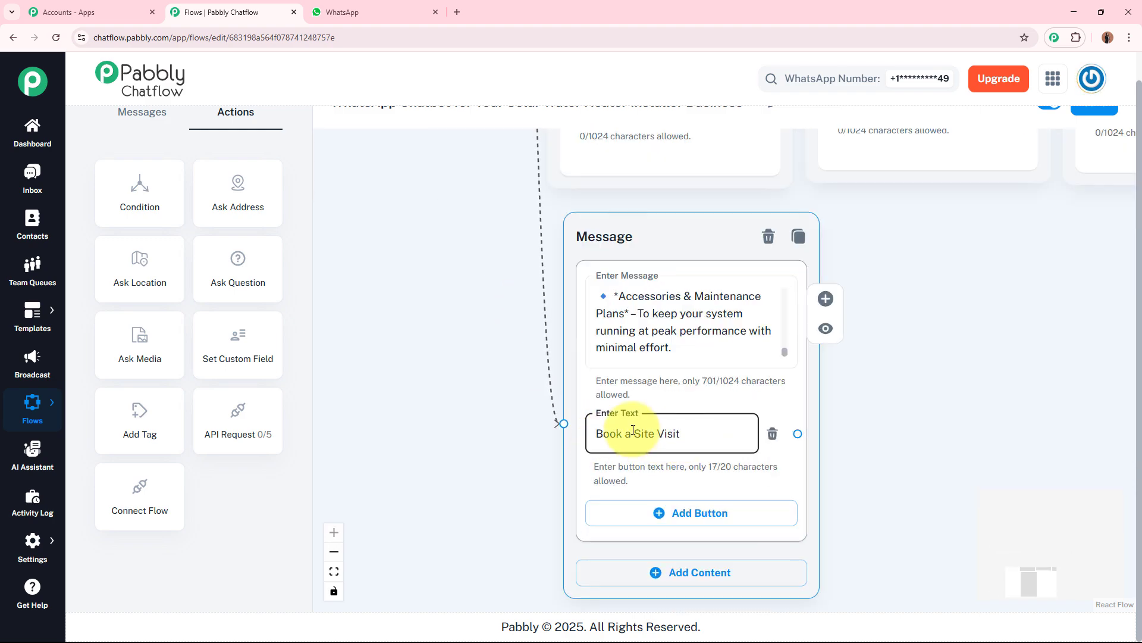
{"action": "left_click_drag", "start_coordinate": [798, 433], "coordinate": [546, 226]}
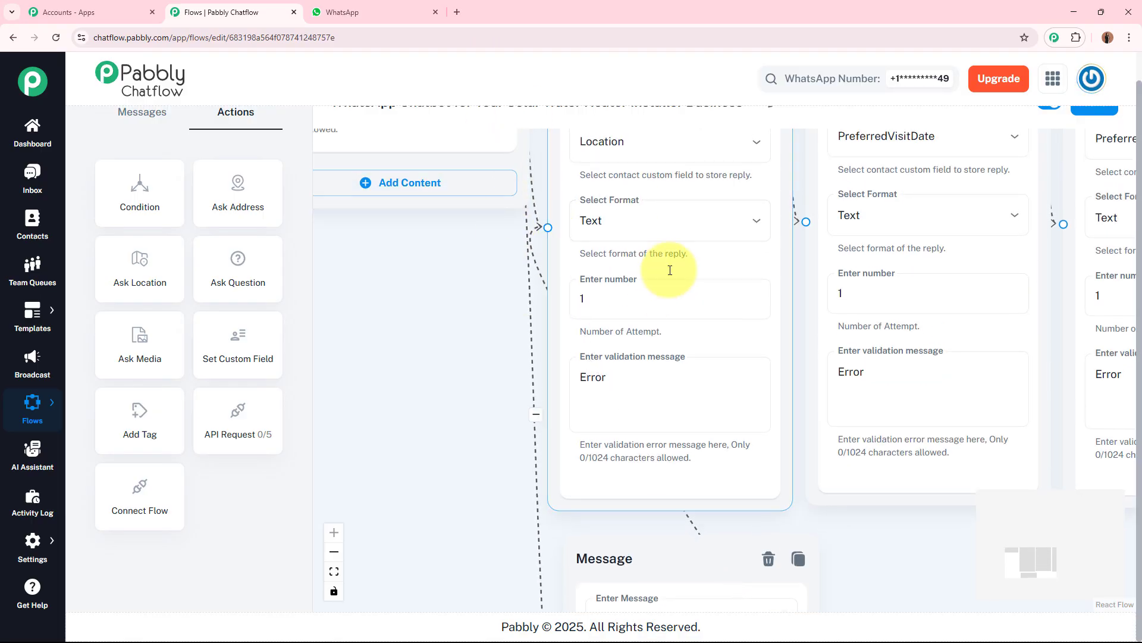
Step: Review the whole flow and shift the Flow Start node slightly lower
{"action": "scroll", "coordinate": [400, 339], "scroll_direction": "down", "scroll_amount": 2}
{"action": "scroll", "coordinate": [400, 338], "scroll_direction": "down", "scroll_amount": 5}
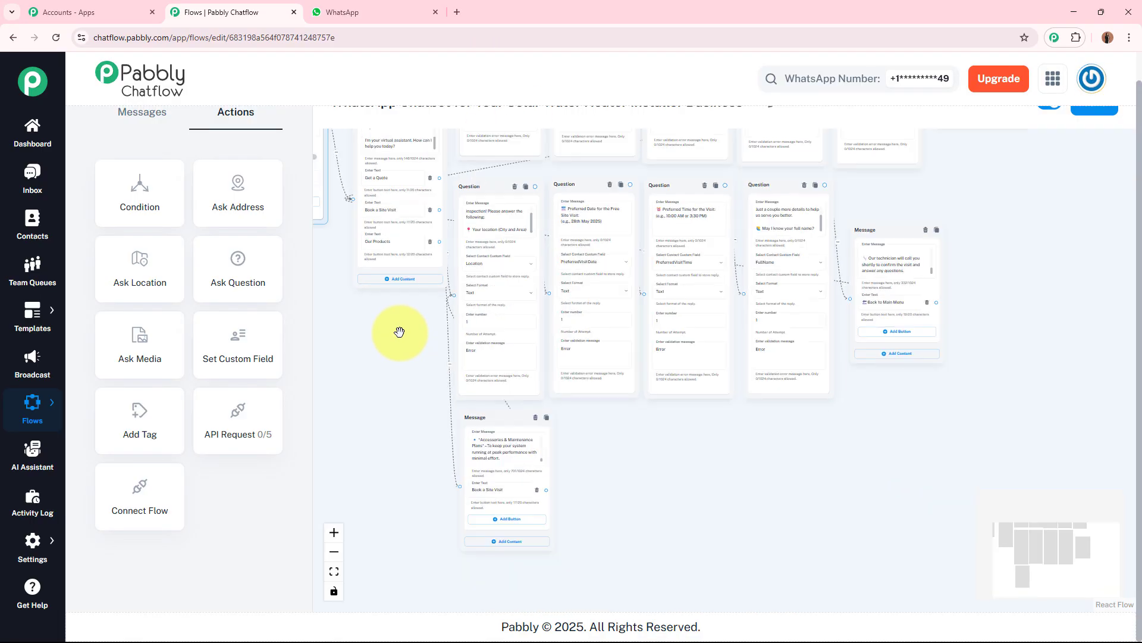
{"action": "left_click_drag", "start_coordinate": [426, 354], "coordinate": [671, 421]}
{"action": "scroll", "coordinate": [671, 420], "scroll_direction": "down", "scroll_amount": 3}
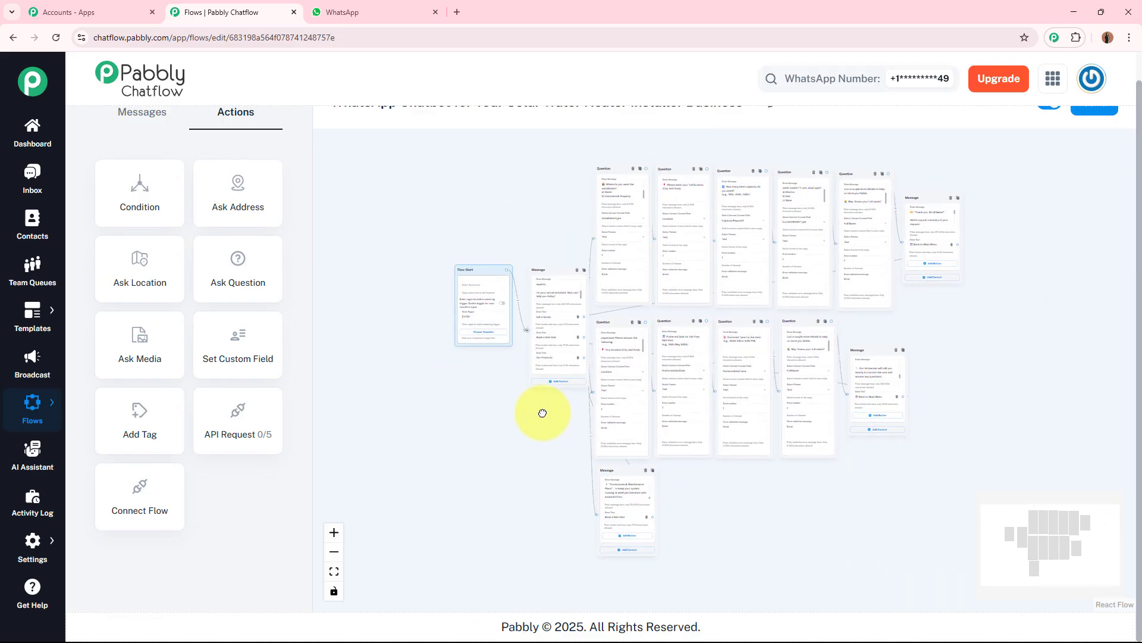
{"action": "scroll", "coordinate": [949, 222], "scroll_direction": "up", "scroll_amount": 5}
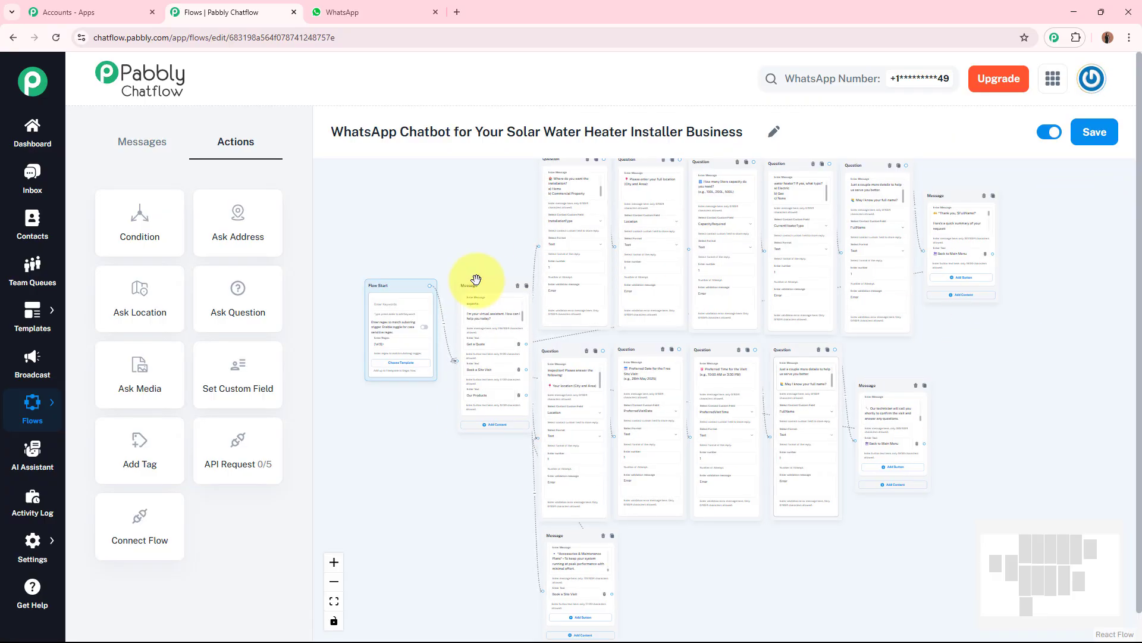
{"action": "left_click_drag", "start_coordinate": [405, 293], "coordinate": [409, 328]}
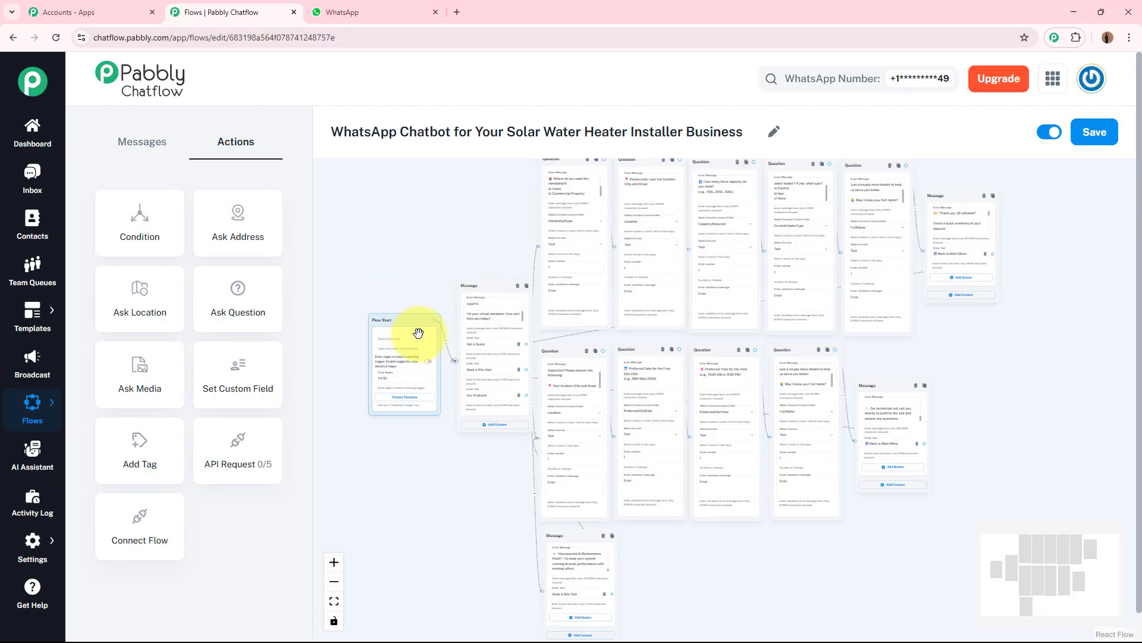
Step: Save the chatbot flow
{"action": "left_click", "coordinate": [1088, 137]}
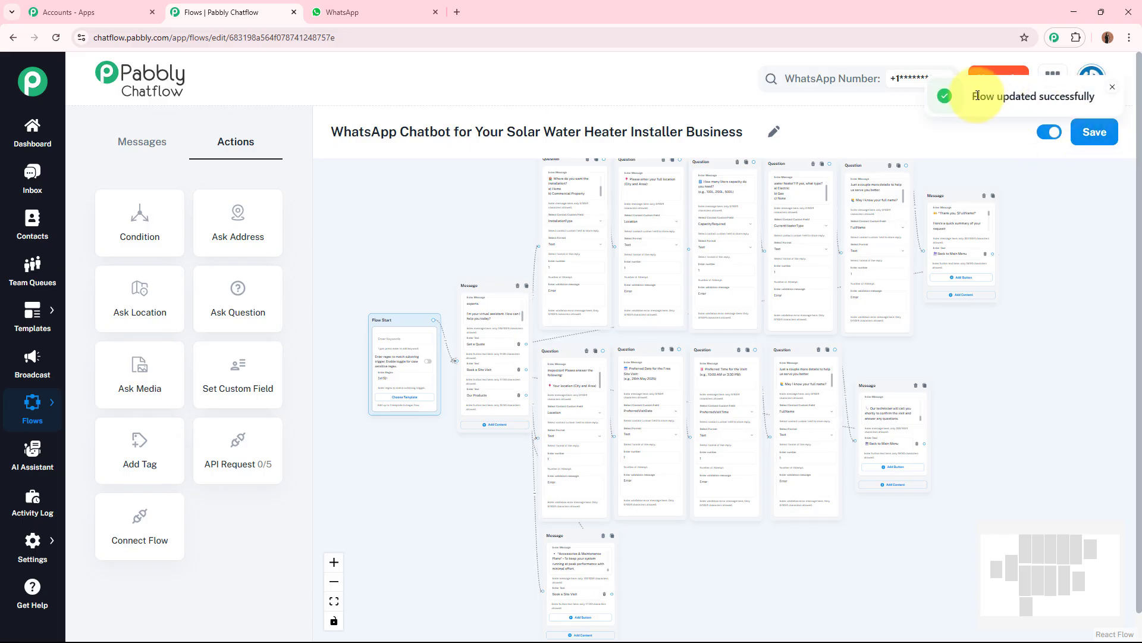
{"action": "left_click_drag", "start_coordinate": [978, 97], "coordinate": [1088, 103]}
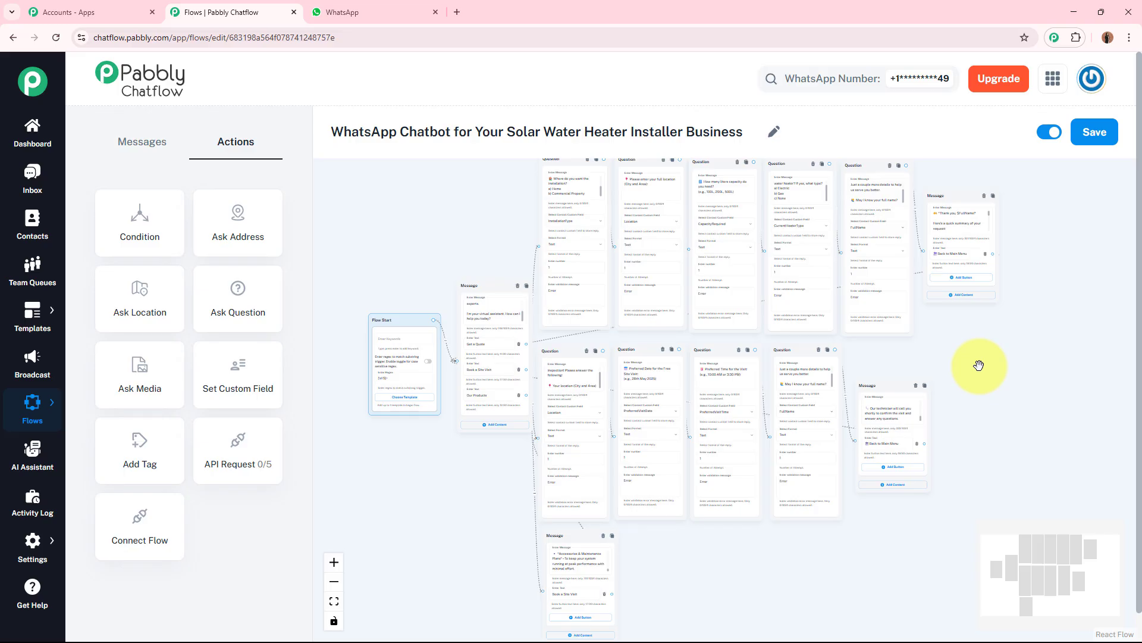
Step: Switch to WhatsApp Web and send the bot the test message "What types of solar water heaters do you offer?"
{"action": "key", "text": "ctrl+Tab"}
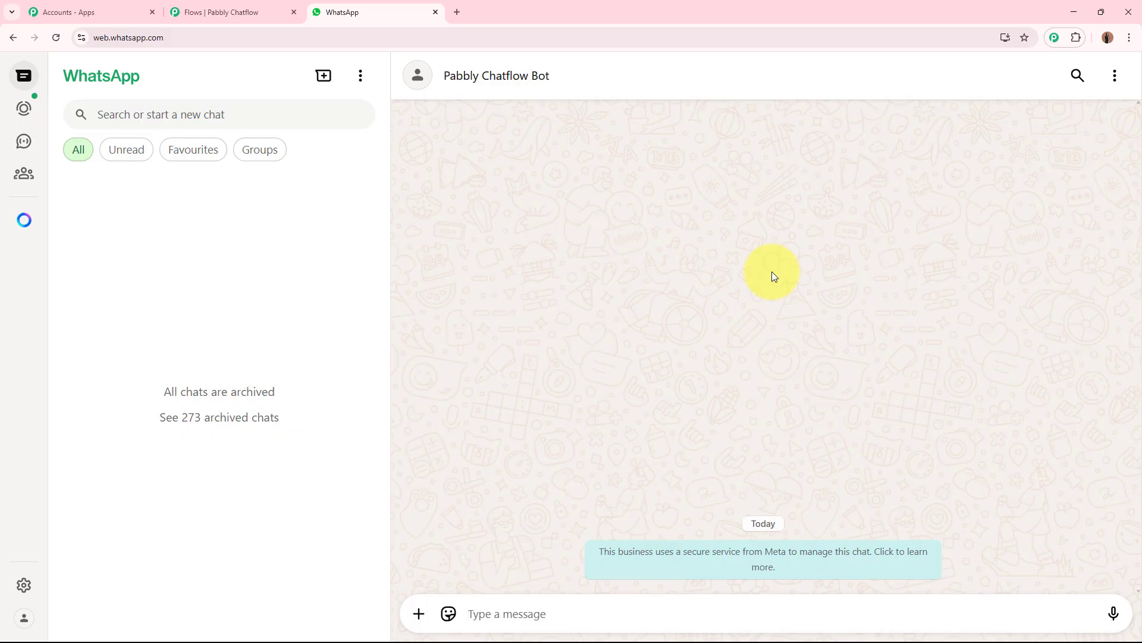
{"action": "type", "text": "What types of solar water heaters do you offer?"}
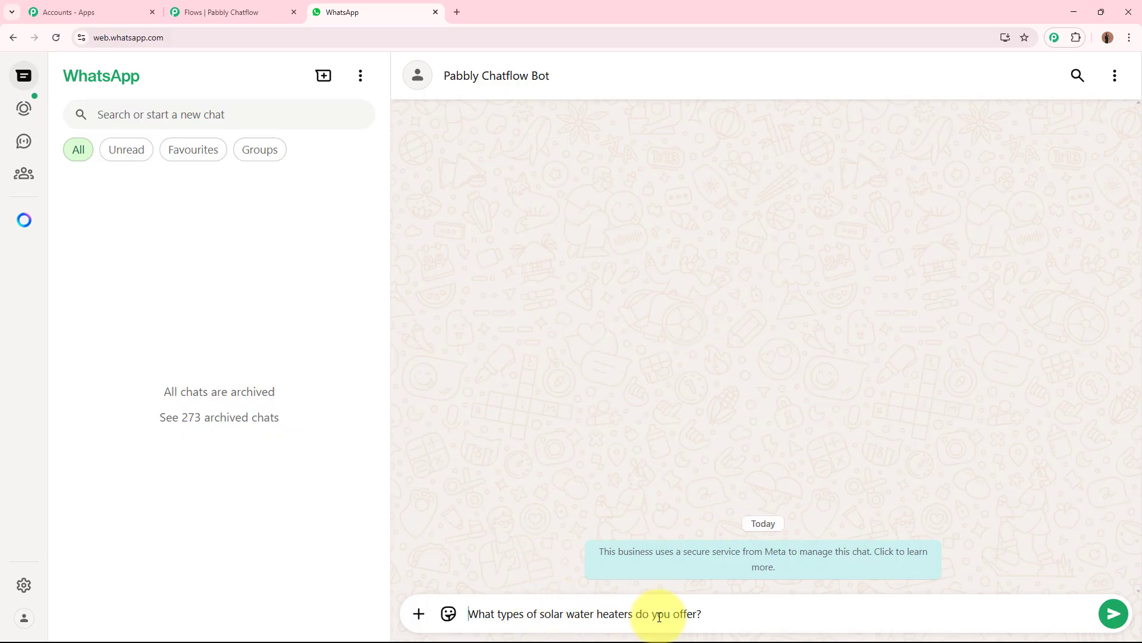
{"action": "key", "text": "Return"}
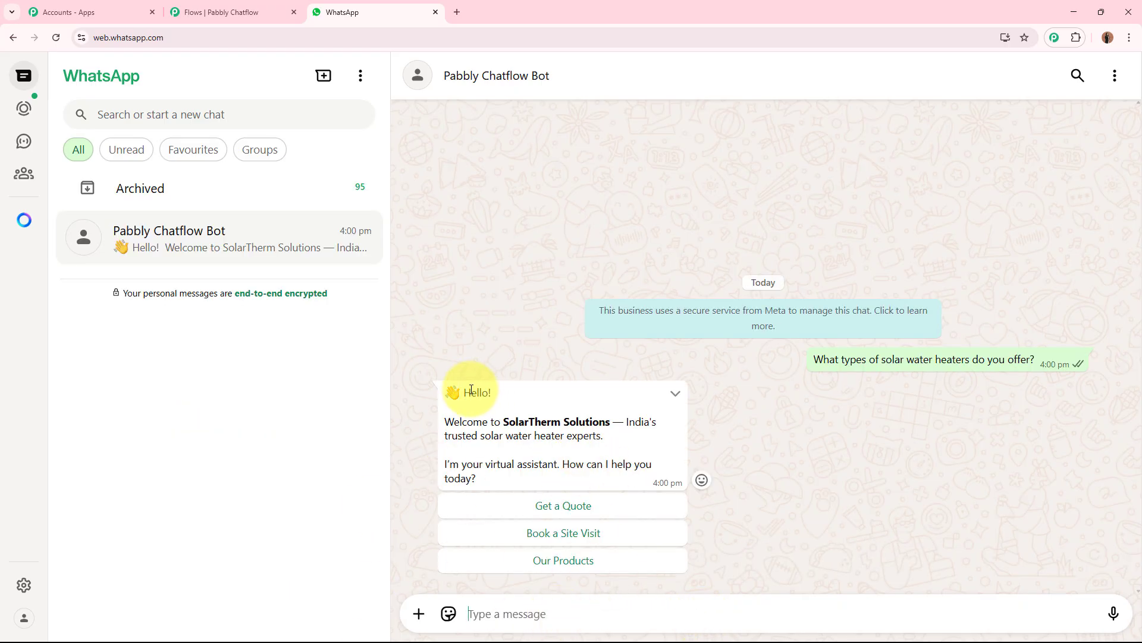
Step: Read the bot's welcome reply and choose the Our Products option
{"action": "left_click_drag", "start_coordinate": [446, 421], "coordinate": [643, 438]}
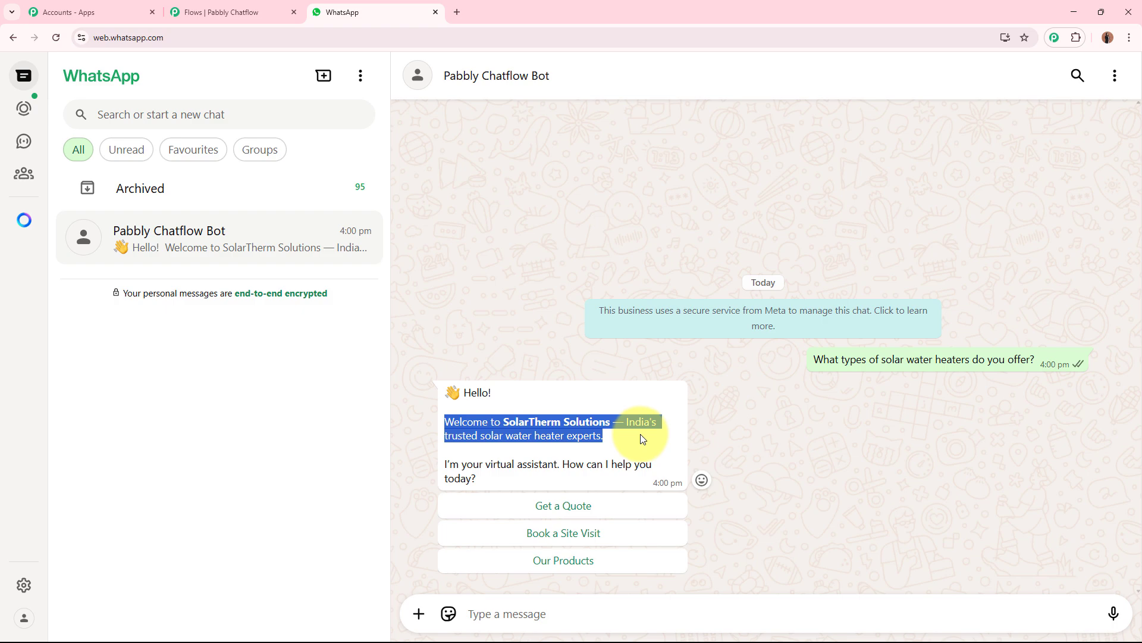
{"action": "left_click", "coordinate": [642, 439]}
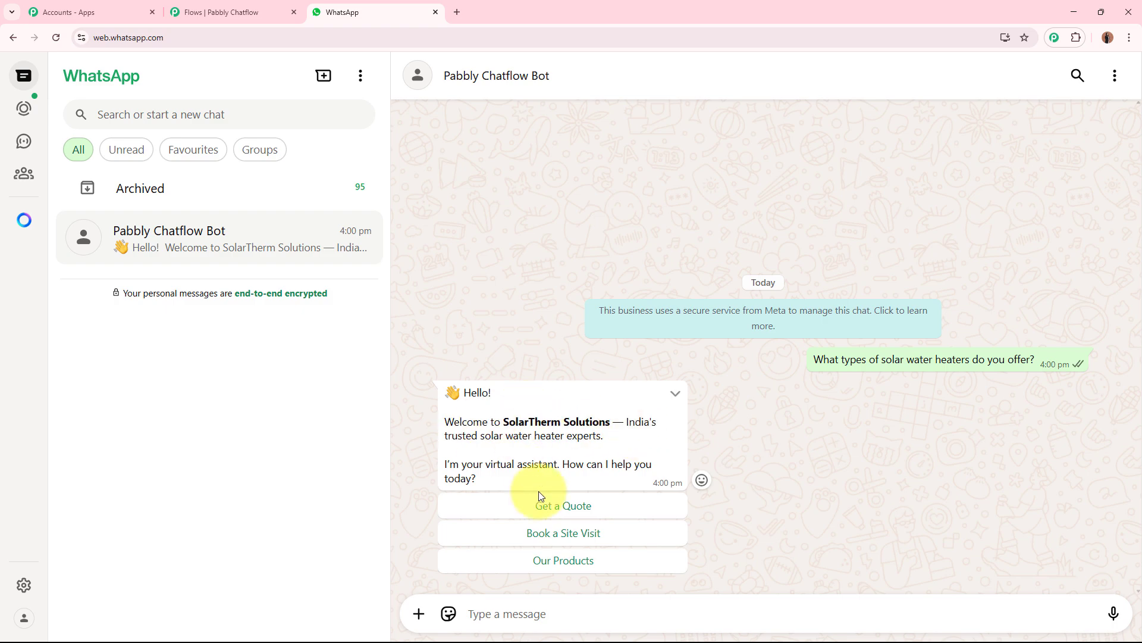
{"action": "left_click", "coordinate": [582, 568]}
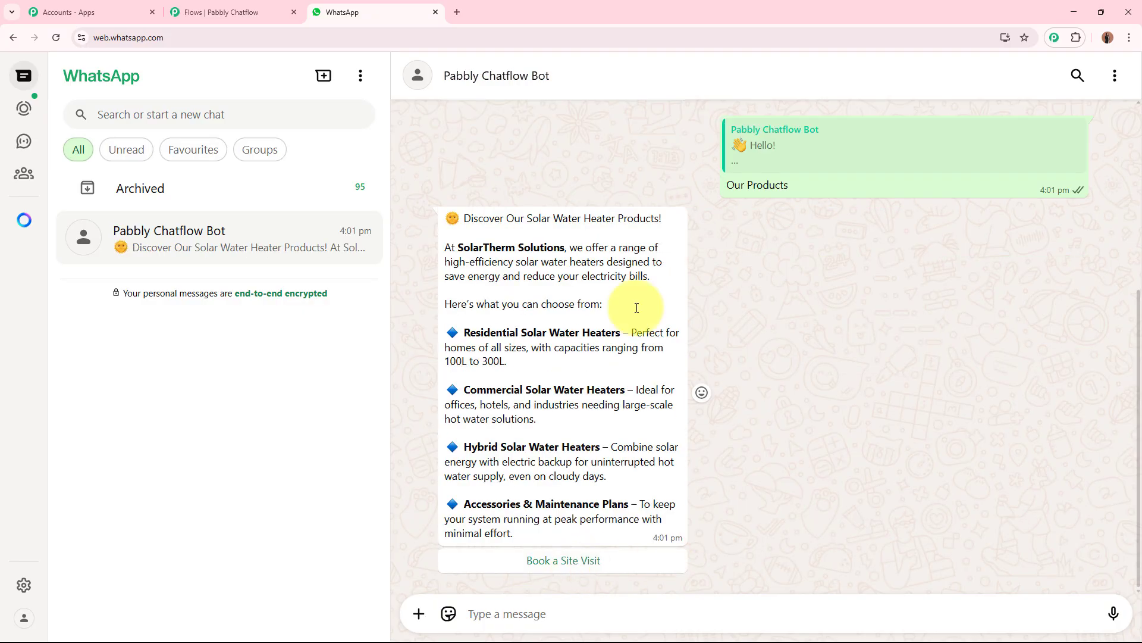
Step: Read the solar water heater products description and choose the Book a Site Visit option
{"action": "left_click_drag", "start_coordinate": [470, 216], "coordinate": [630, 517]}
{"action": "left_click", "coordinate": [637, 518]}
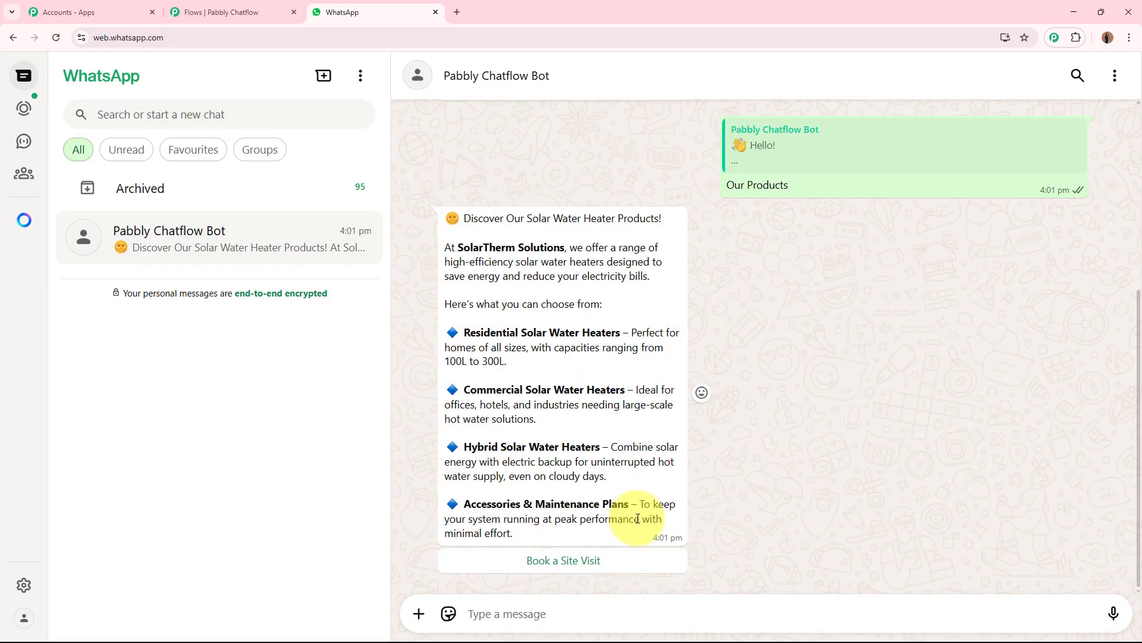
{"action": "left_click", "coordinate": [601, 563]}
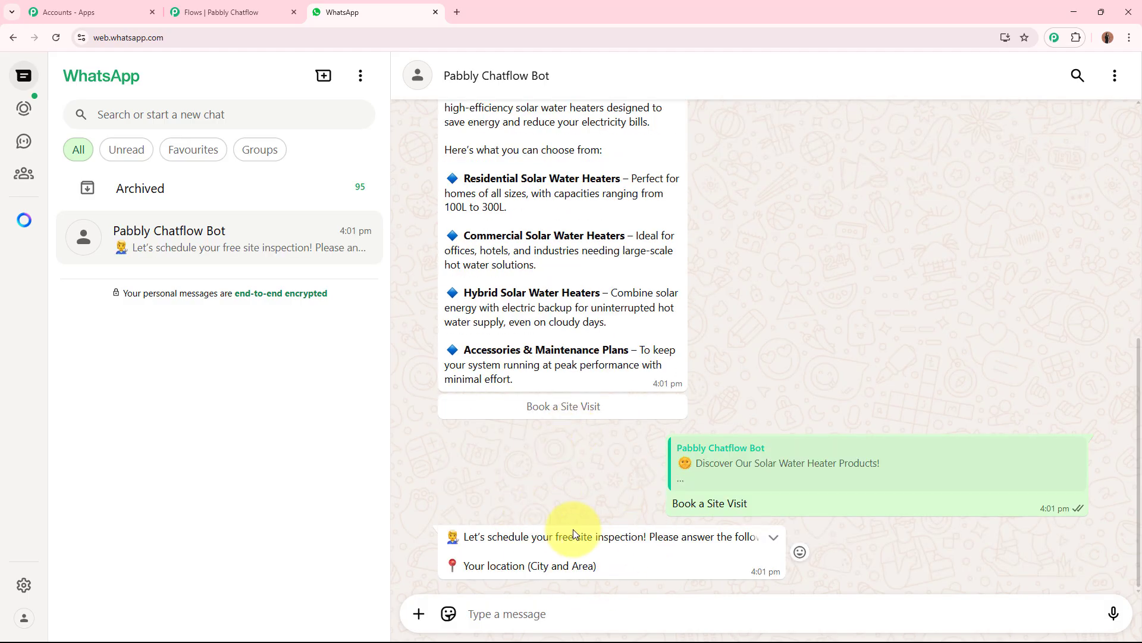
Step: Check the site-visit location question in the chat and return to the flow builder
{"action": "left_click", "coordinate": [788, 483]}
{"action": "scroll", "coordinate": [788, 484], "scroll_direction": "down", "scroll_amount": 4}
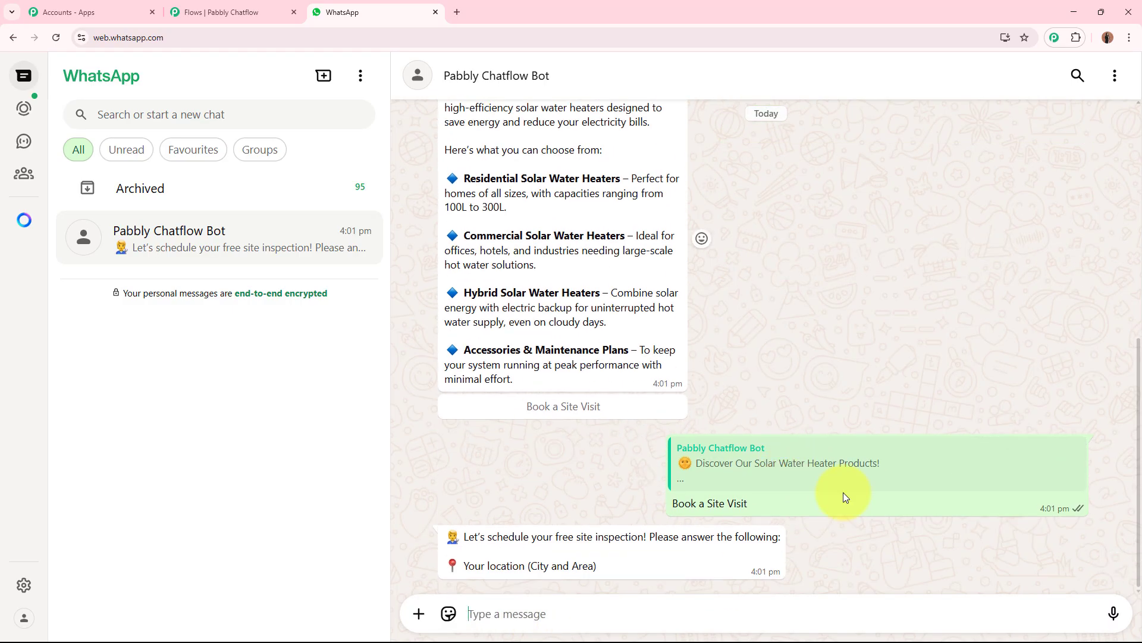
{"action": "left_click", "coordinate": [232, 12]}
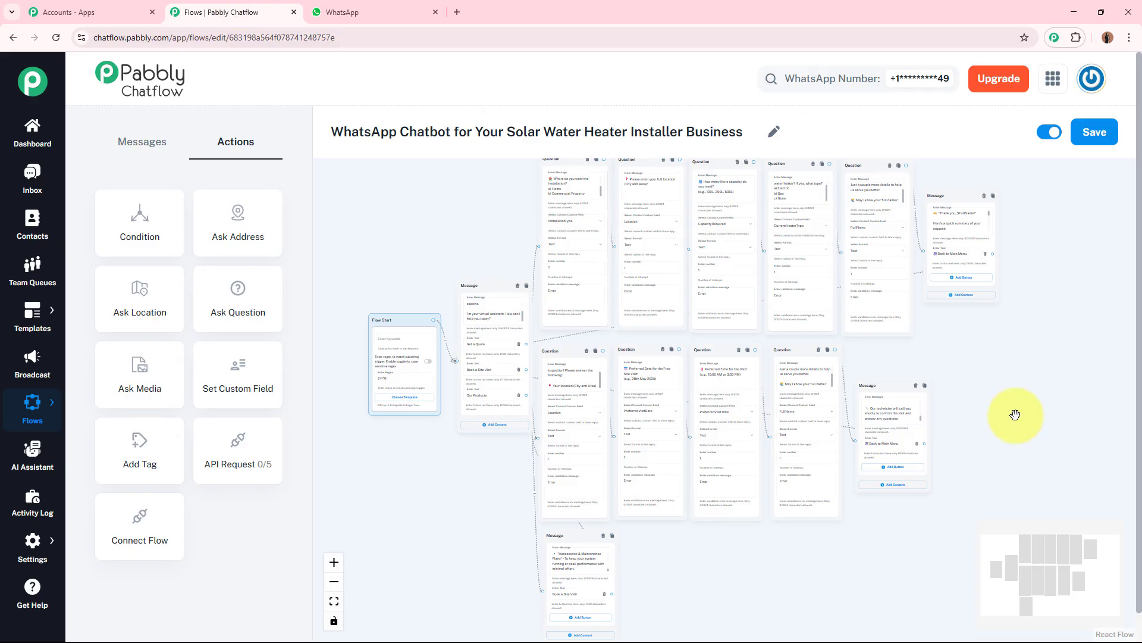